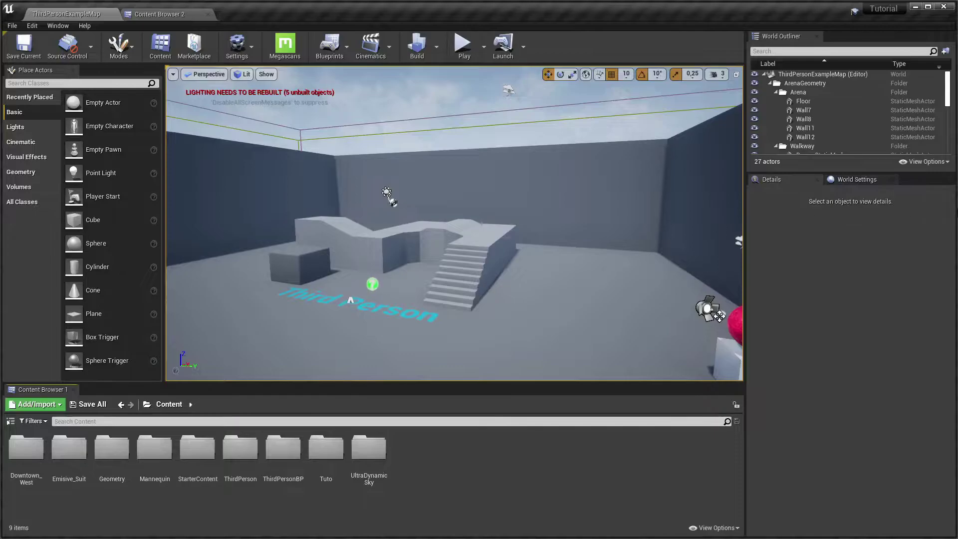
Step: Create a new level from the Default template
click(12, 26)
click(32, 45)
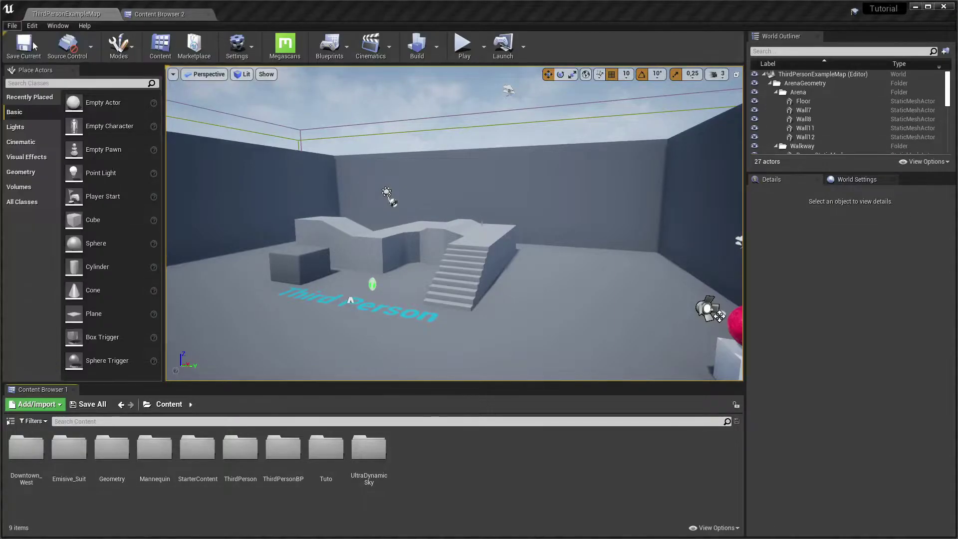
click(396, 209)
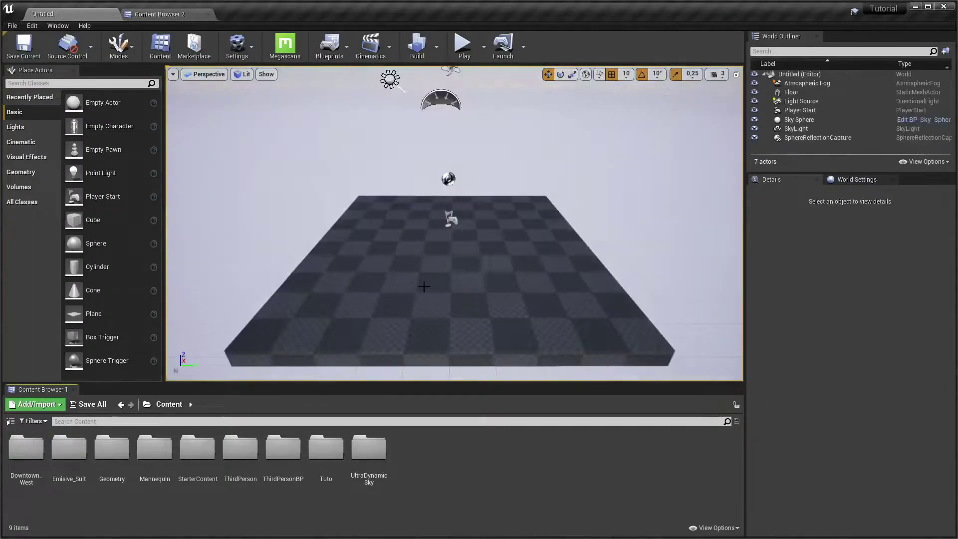
Step: Delete the Player Start, SphereReflectionCapture and Floor from the level
click(449, 219)
ctrl+click(448, 179)
ctrl+click(428, 256)
key(Delete)
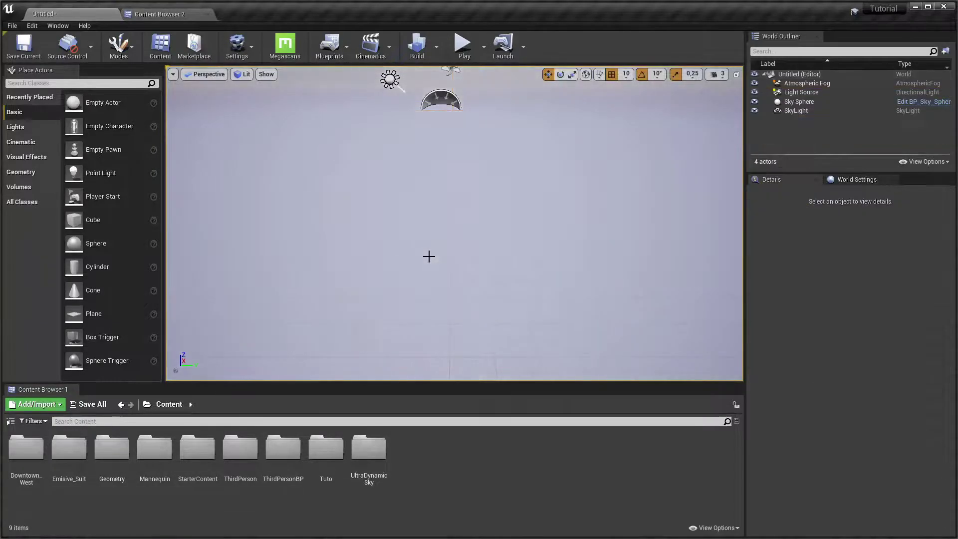
Step: Create a new landscape in Landscape mode
click(119, 46)
click(132, 90)
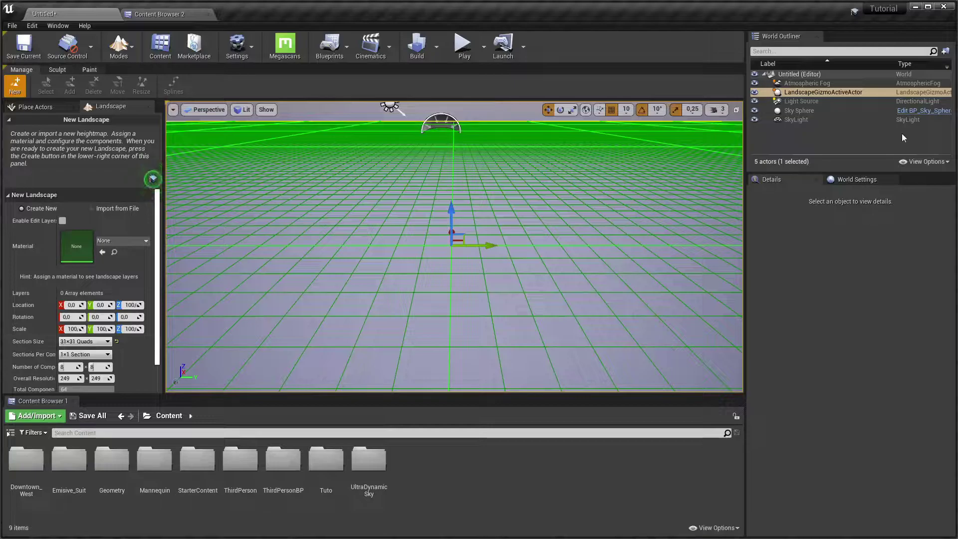
scroll(90, 359, down, 1)
click(139, 384)
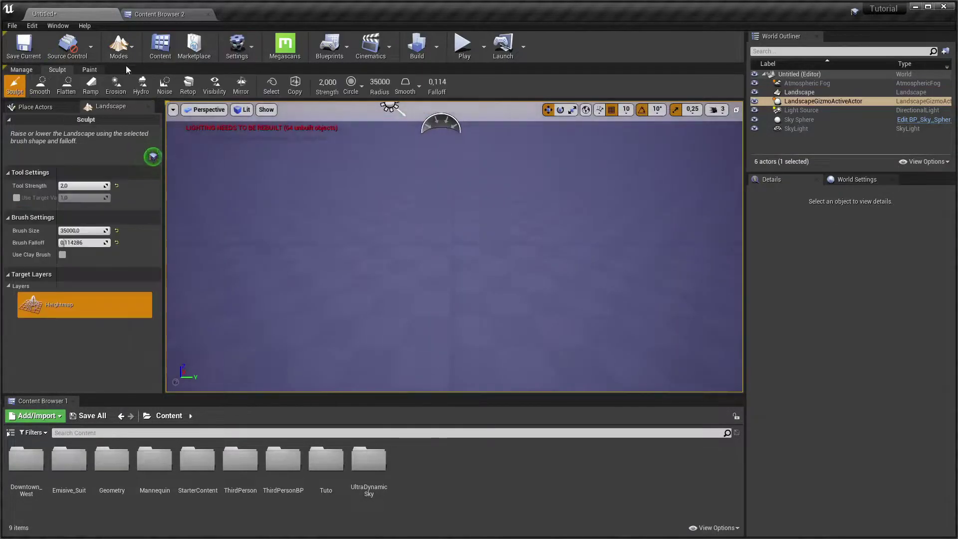
Step: Back in Place mode, set the Light Source's Mobility to Movable
click(119, 46)
click(134, 73)
click(800, 110)
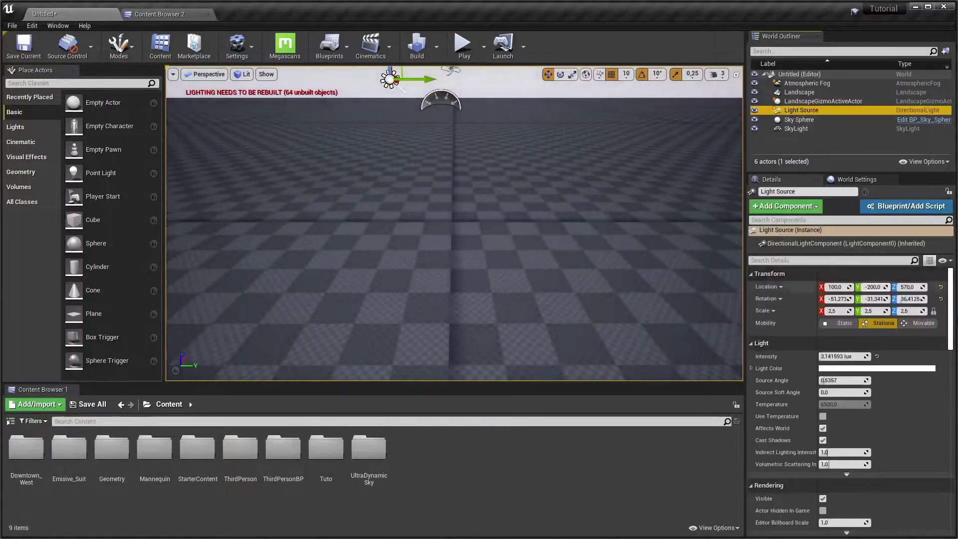
click(921, 323)
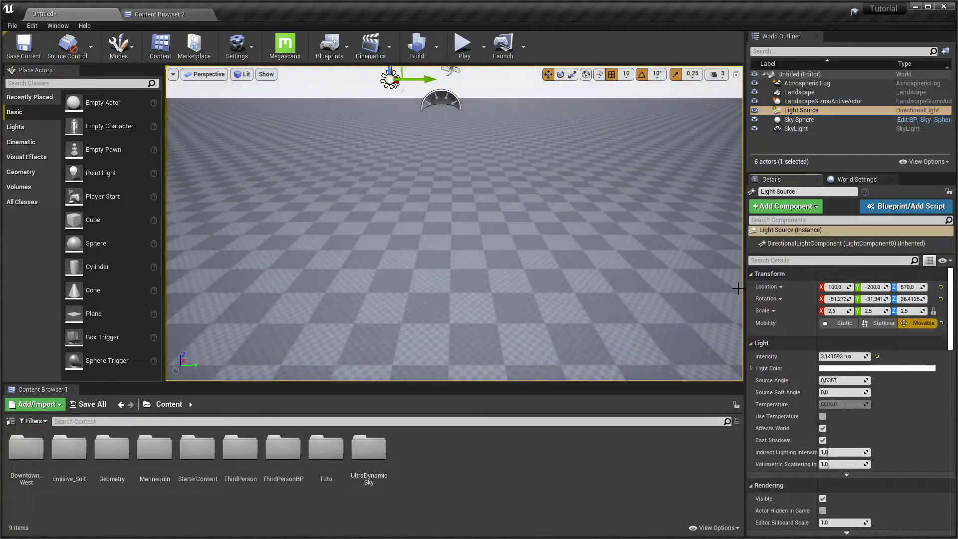
right_drag(451, 276, 461, 282)
key(Escape)
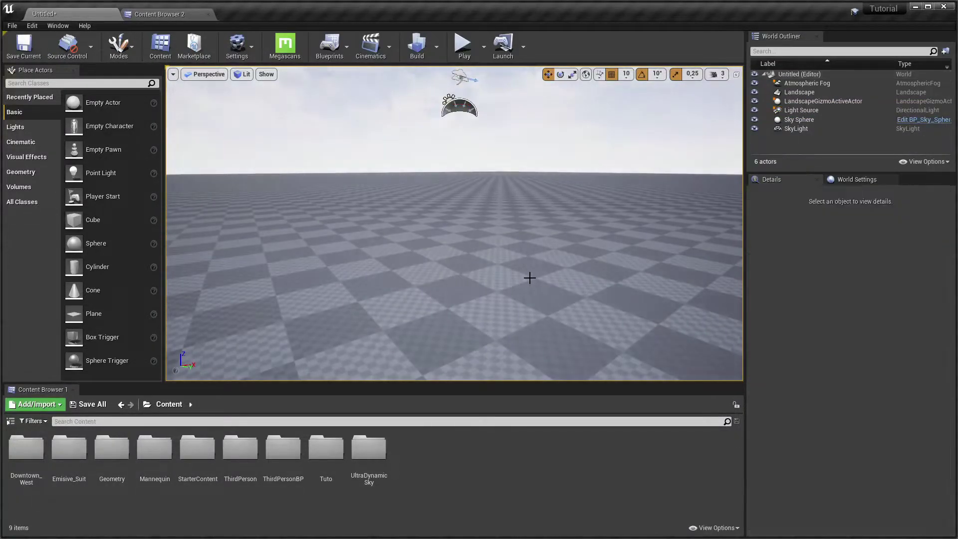
Step: Save the level as LV_Demo_Fog
key(ctrl+s)
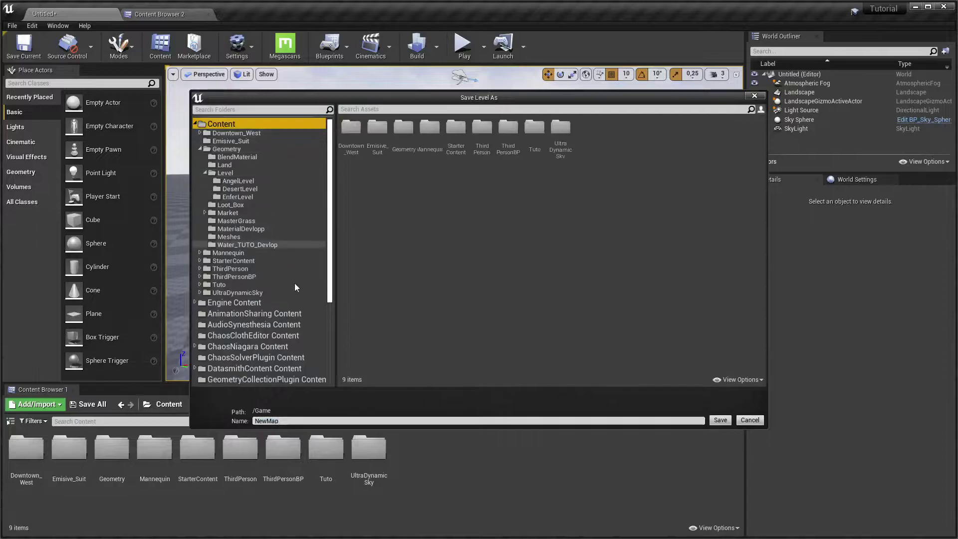
click(292, 421)
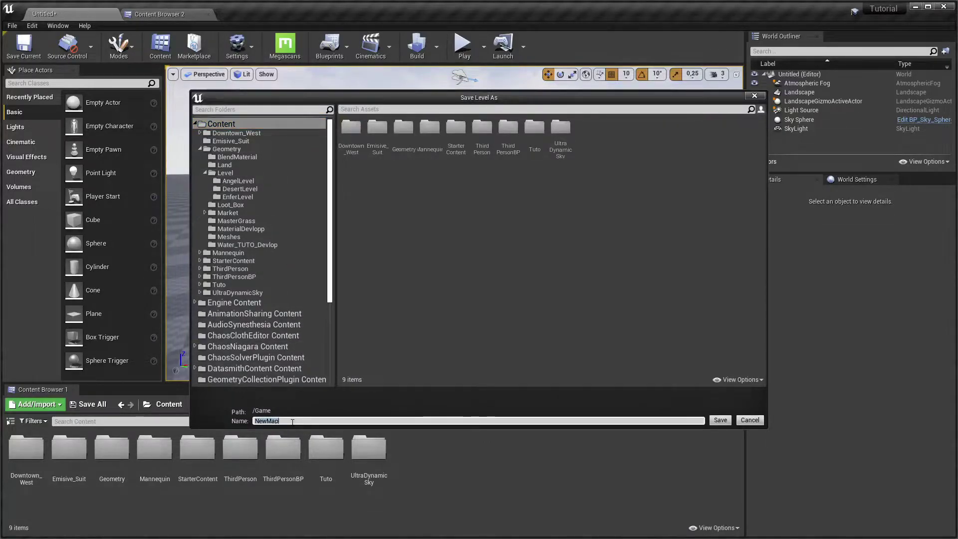
text(LV_Demo_)
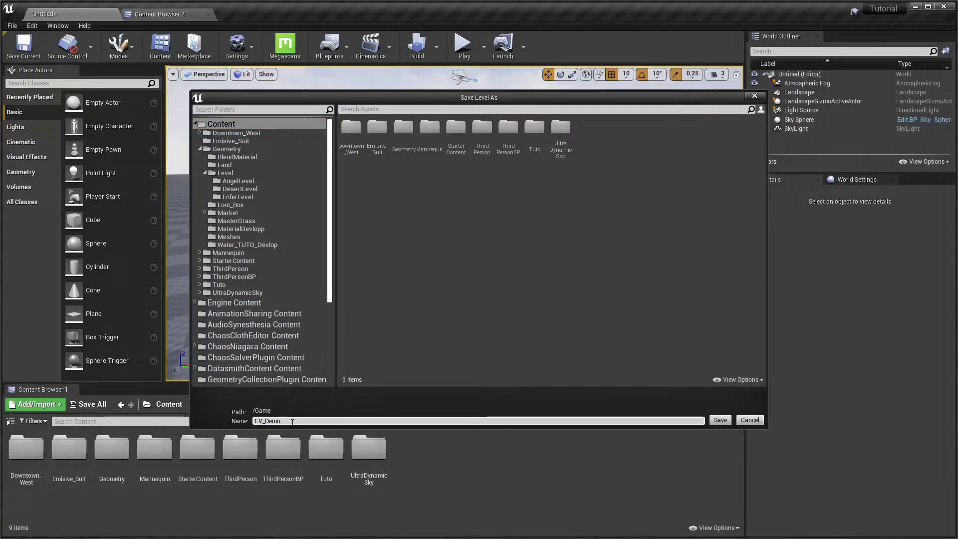
text(Fog)
key(Return)
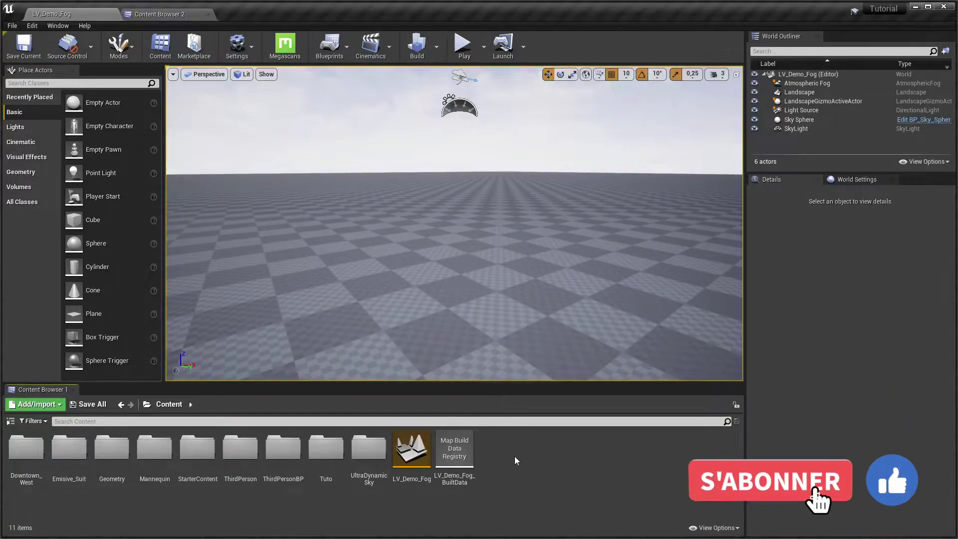
Step: Create an Actor-based Blueprint class named BP_Fog in Content and open it
right_click(514, 456)
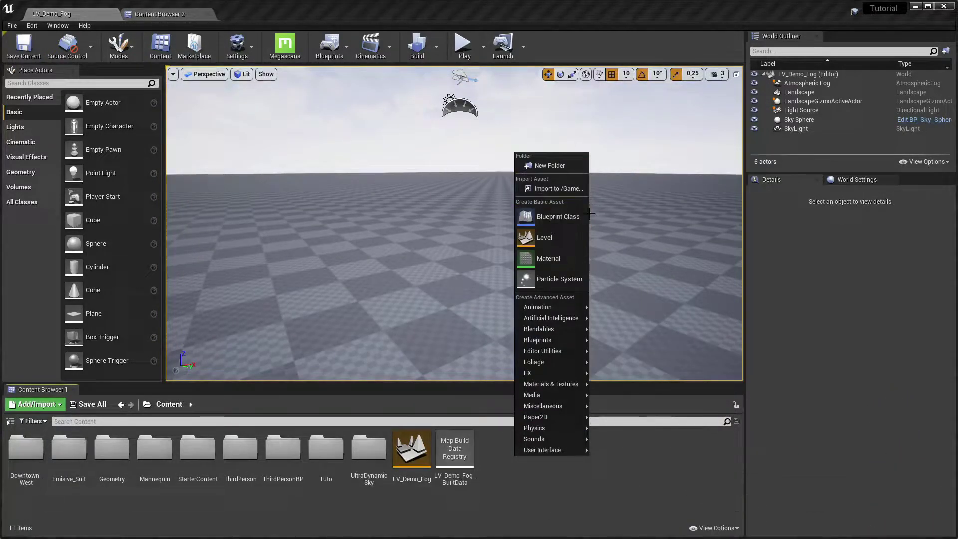
click(553, 225)
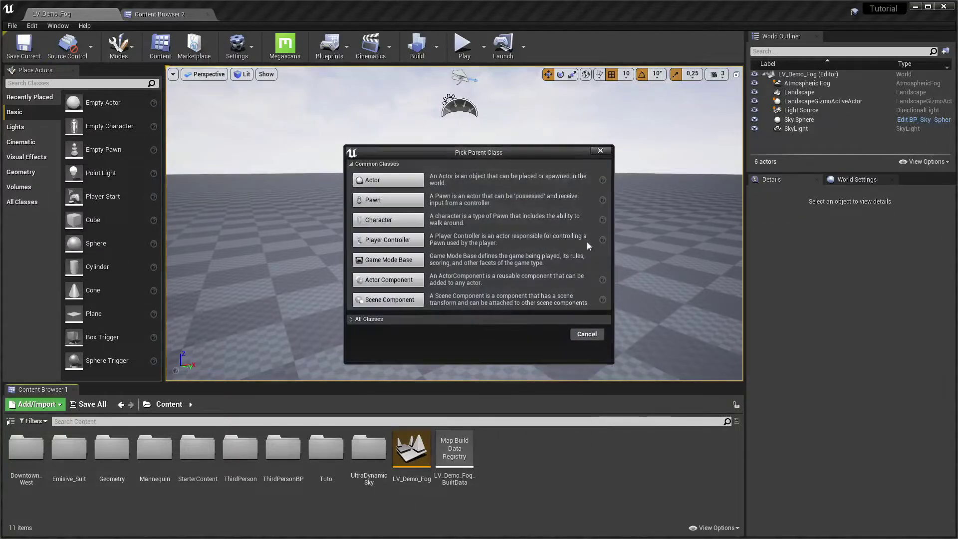
click(395, 185)
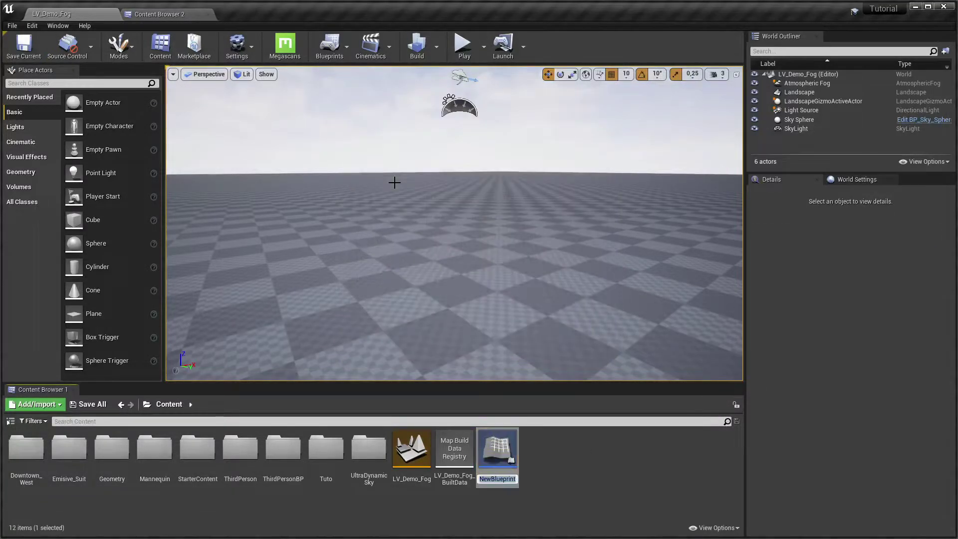
text(BP_)
text(Fog)
key(Return)
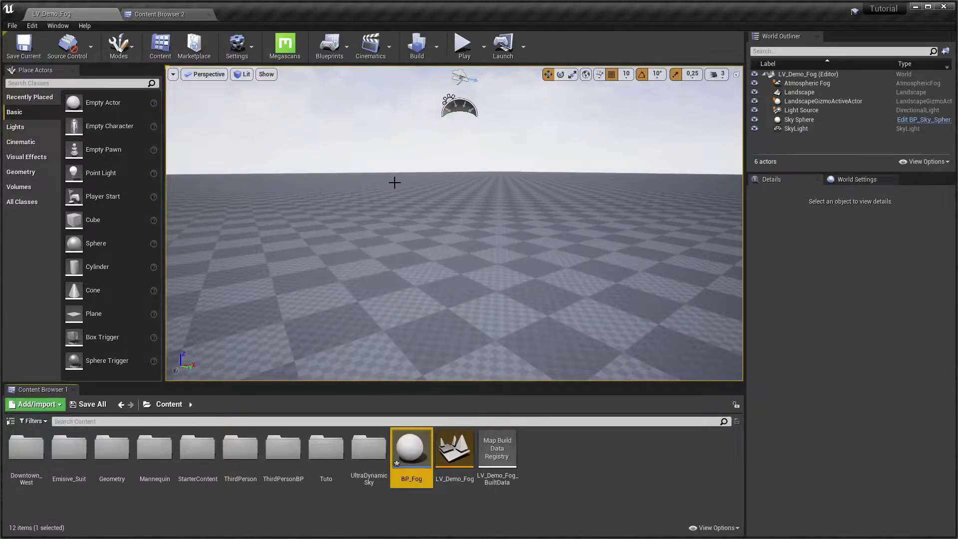
key(Return)
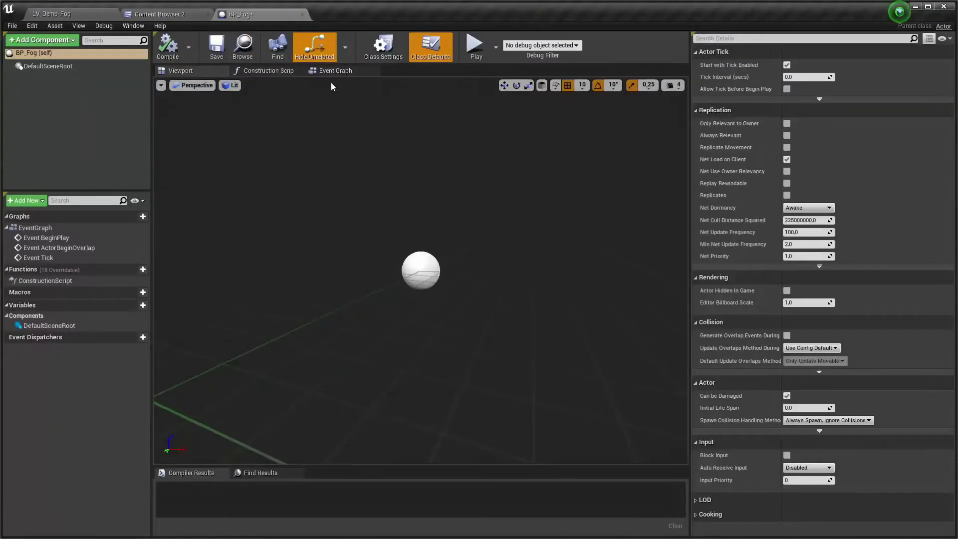
Step: In the Event Graph, delete the BeginPlay and overlap events and reposition Event Tick
click(330, 72)
mouse_move(311, 315)
mouse_down()
mouse_move(446, 210)
mouse_move(472, 165)
mouse_up()
key(Delete)
drag(452, 394, 386, 255)
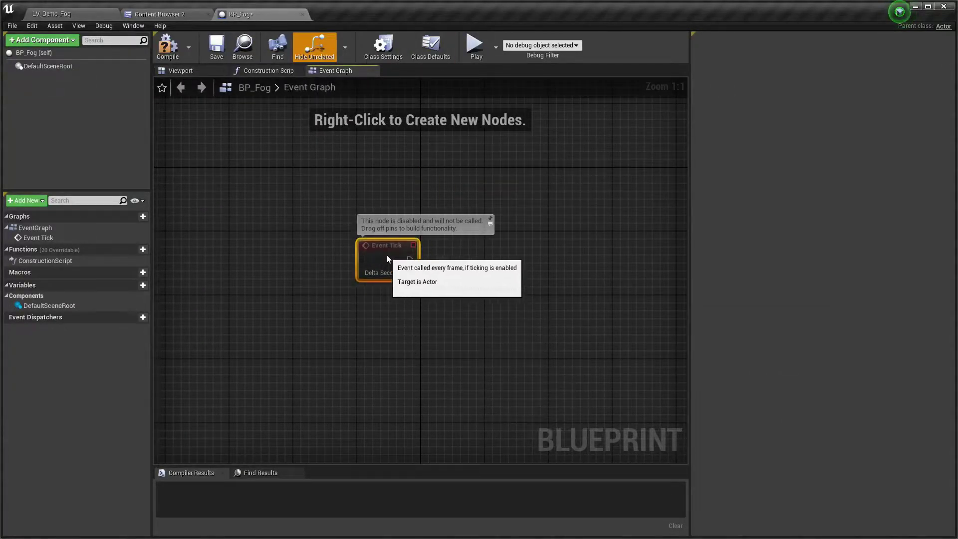
click(449, 294)
right_drag(449, 294, 410, 283)
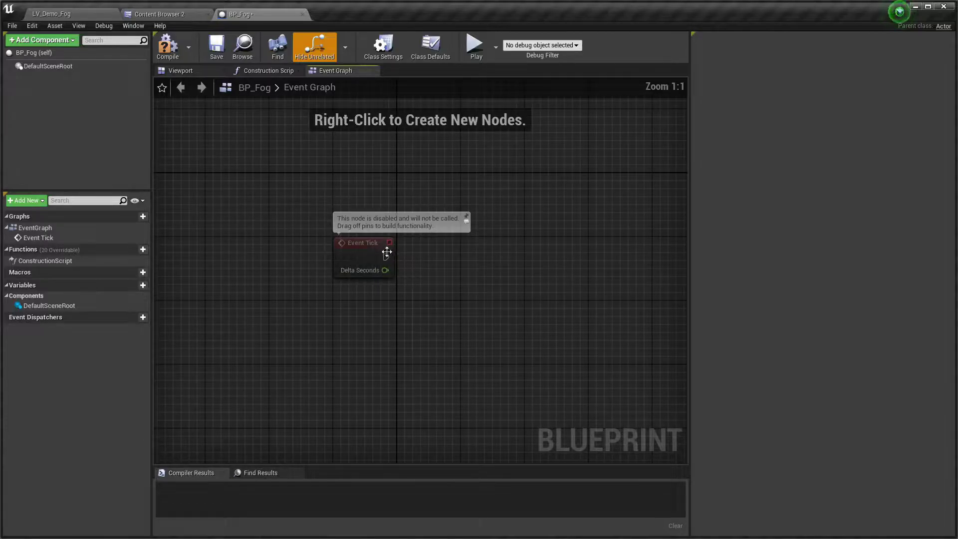
Step: Connect Event Tick to a Branch whose Condition is fed by a Random Bool
drag(386, 257, 479, 251)
text(branch)
key(Return)
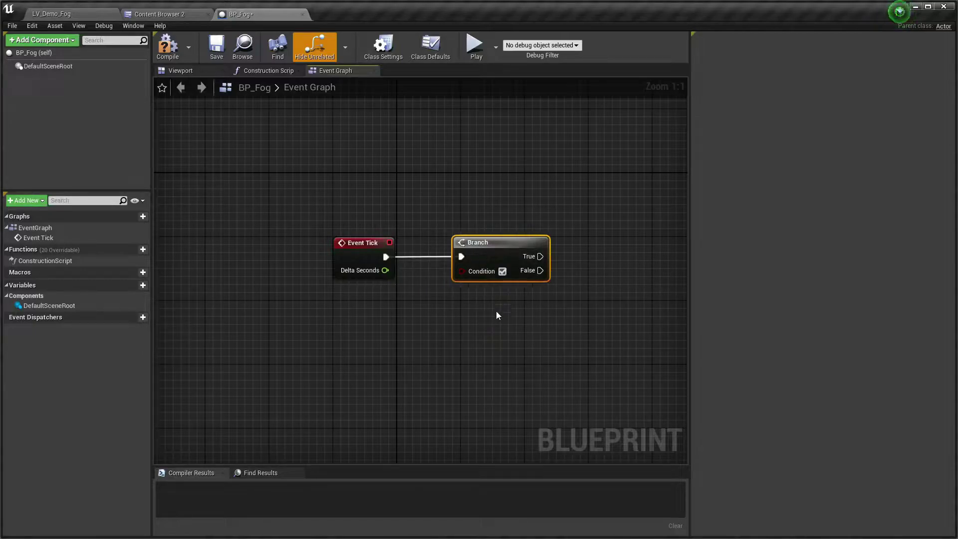
right_drag(496, 316, 472, 316)
drag(428, 278, 384, 313)
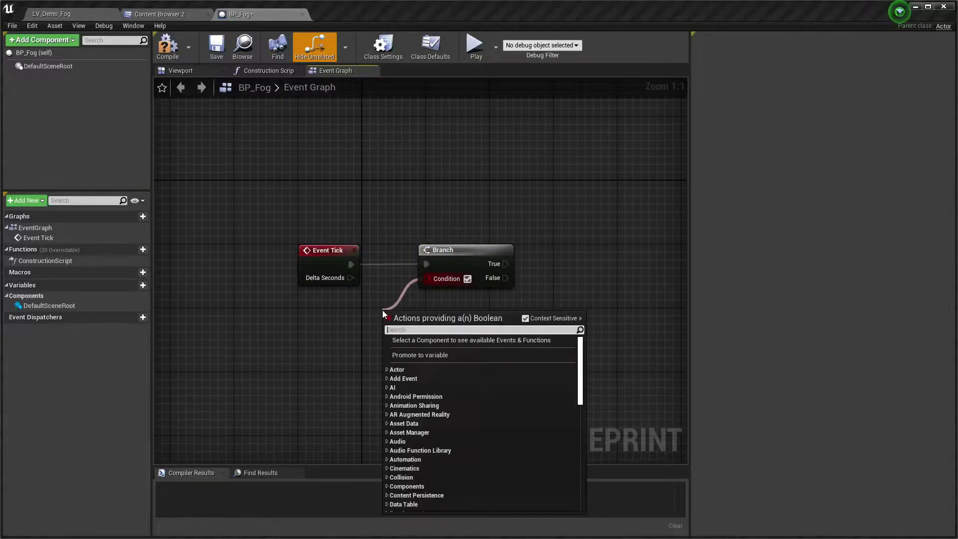
text(random bool)
key(Return)
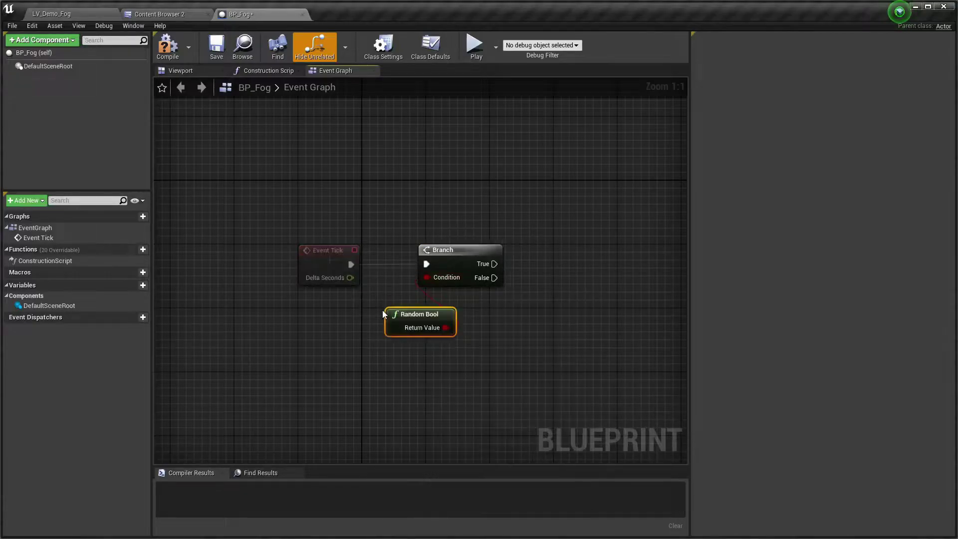
drag(387, 313, 316, 306)
click(437, 340)
right_drag(437, 341, 327, 343)
Step: Insert a Delay node between Event Tick and the Branch
click(258, 319)
ctrl+click(389, 265)
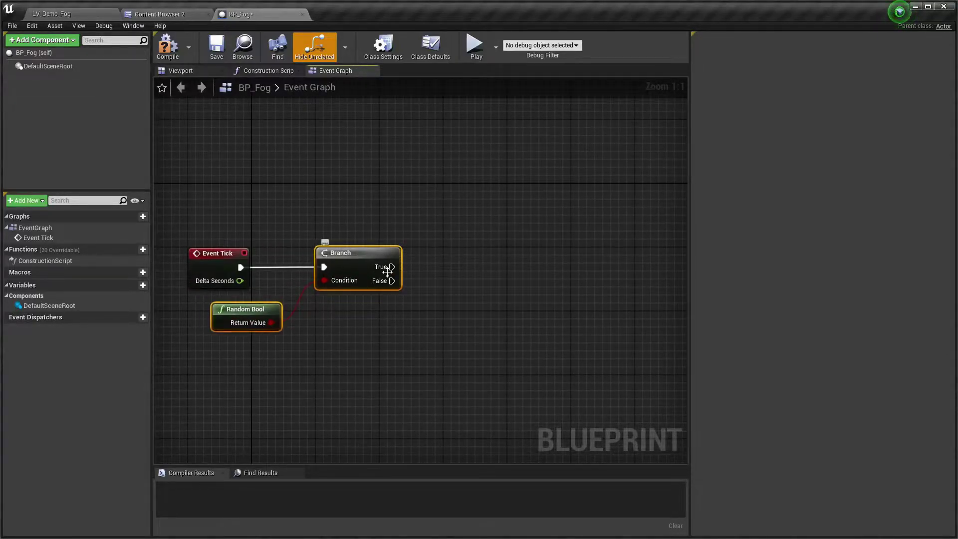
drag(387, 272, 562, 272)
drag(240, 267, 291, 270)
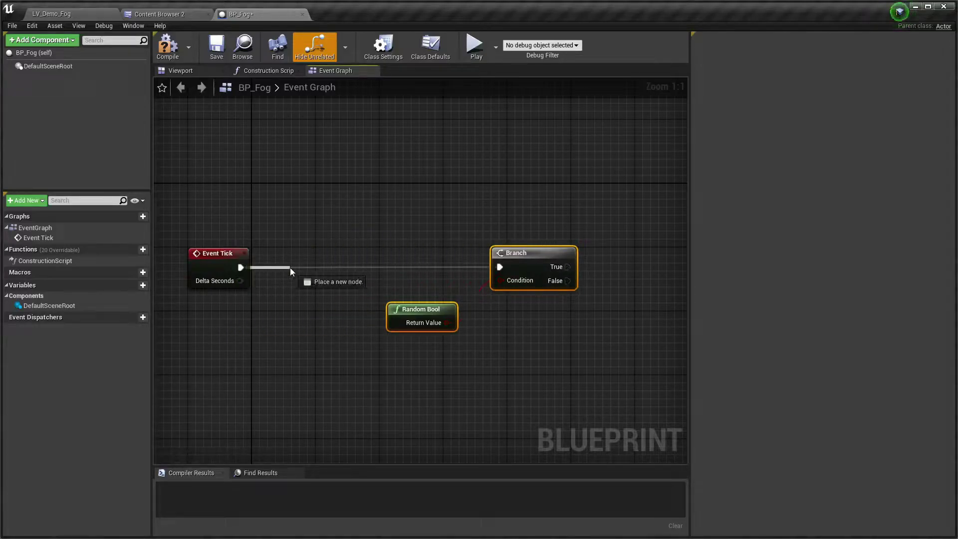
text(delay)
key(Return)
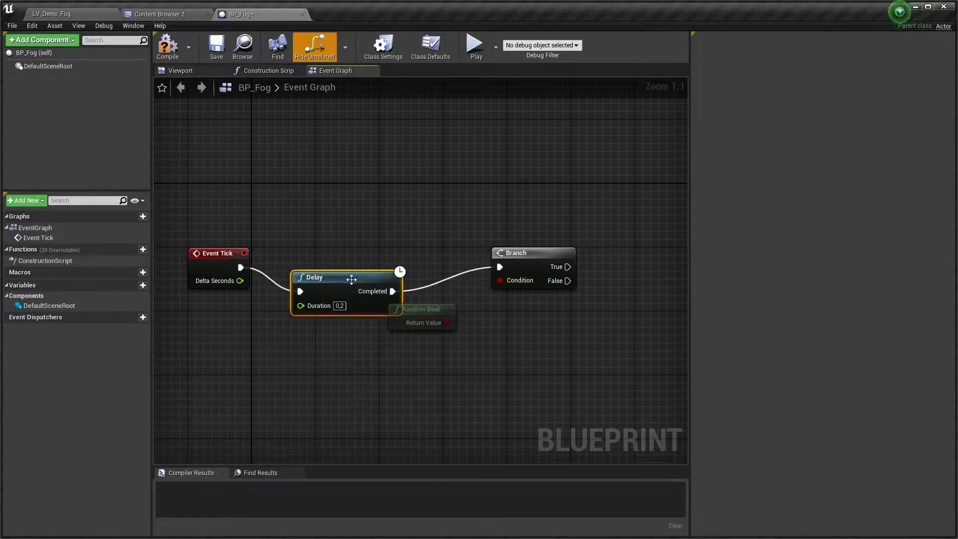
drag(351, 278, 360, 255)
click(330, 240)
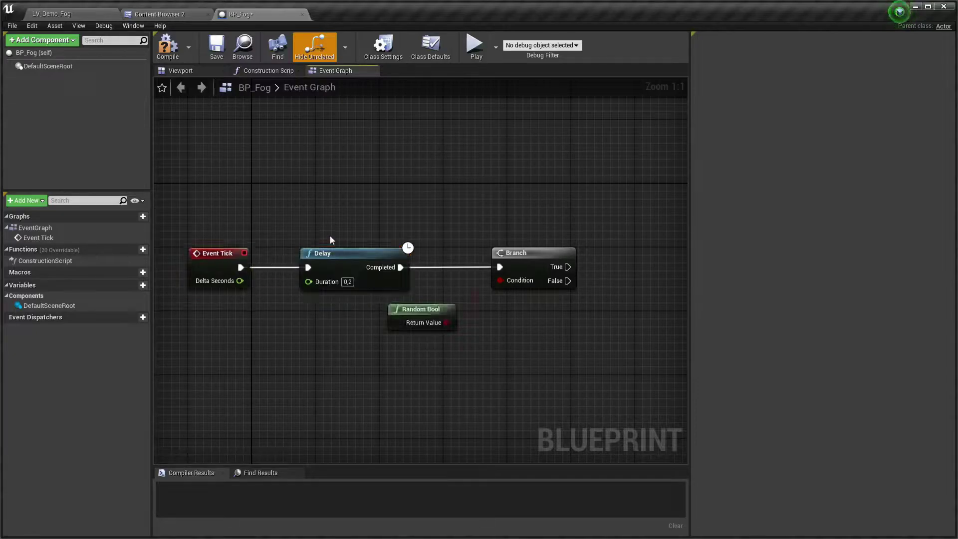
Step: Set the Delay duration to 45.0 seconds
click(363, 261)
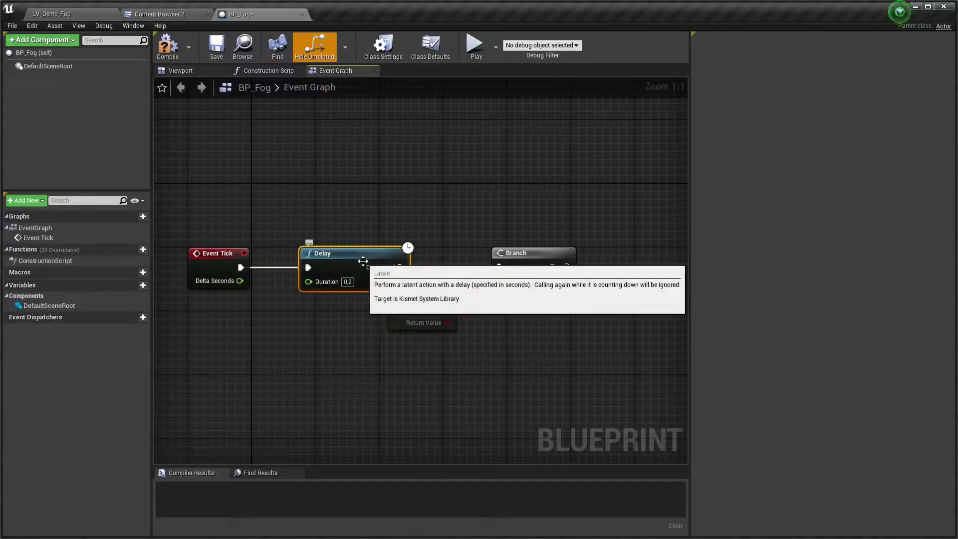
drag(362, 261, 370, 261)
click(395, 239)
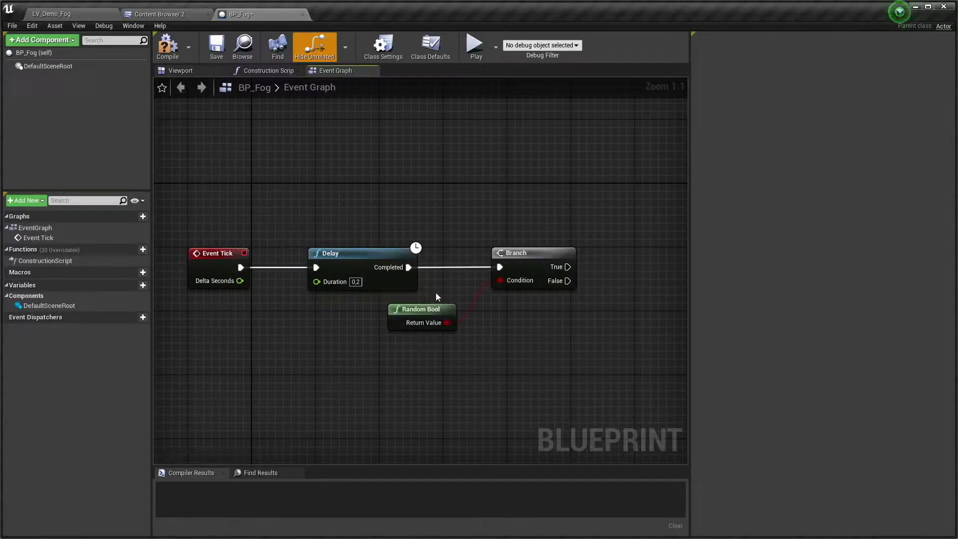
right_drag(435, 293, 554, 283)
click(473, 270)
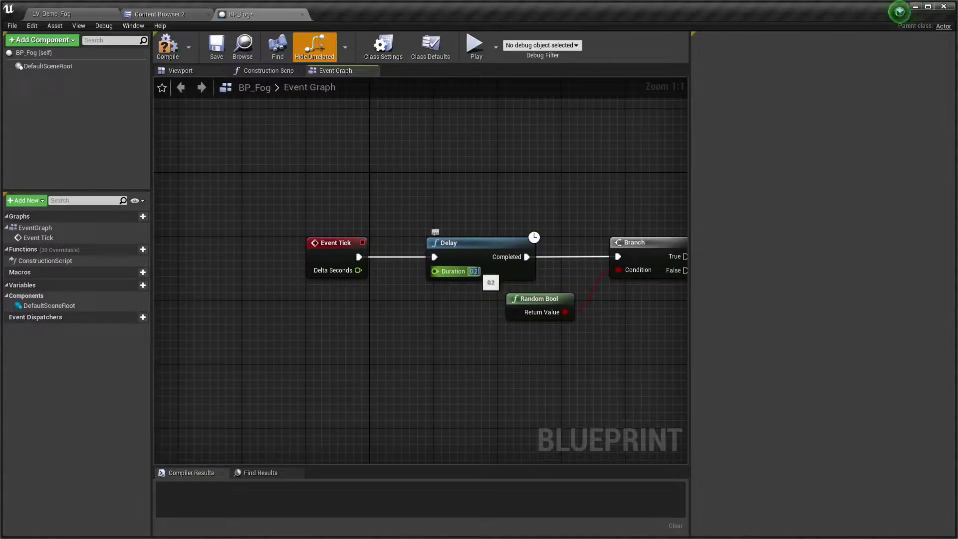
text(30)
key(Return)
click(476, 271)
text(45.0)
key(Return)
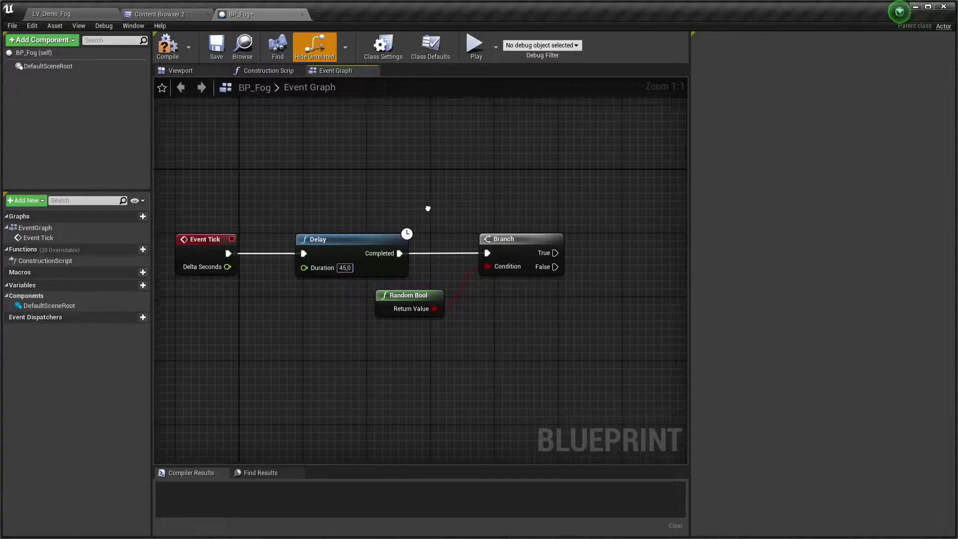
Step: Move the Branch and Random Bool nodes in beside the Delay
right_drag(556, 211, 360, 205)
right_drag(562, 328, 502, 327)
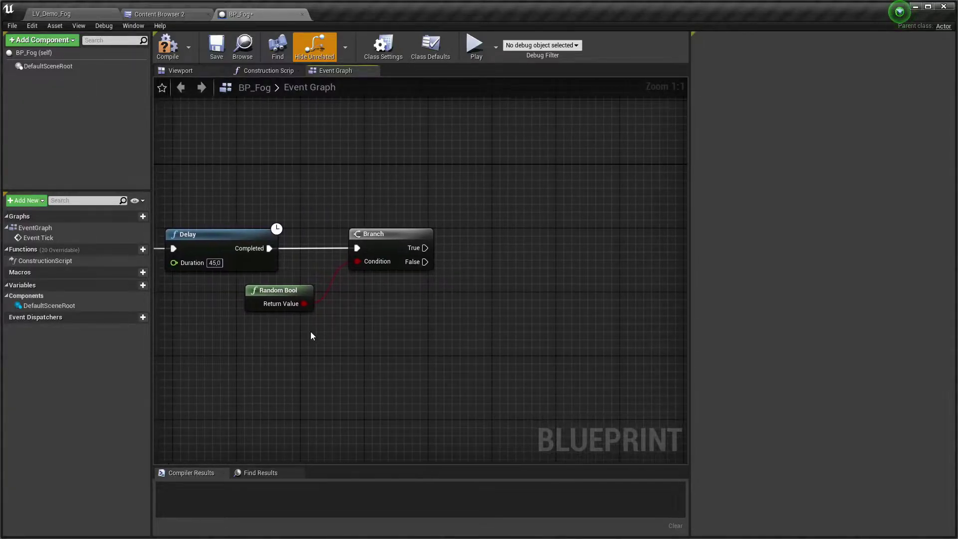
click(298, 308)
ctrl+click(399, 251)
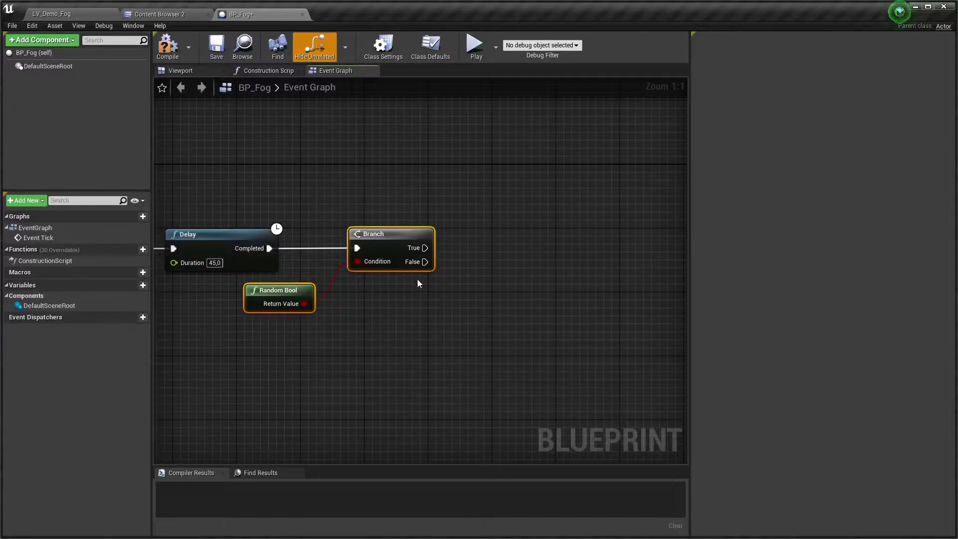
drag(399, 251, 351, 250)
click(376, 302)
right_drag(375, 302, 287, 310)
right_drag(325, 247, 279, 250)
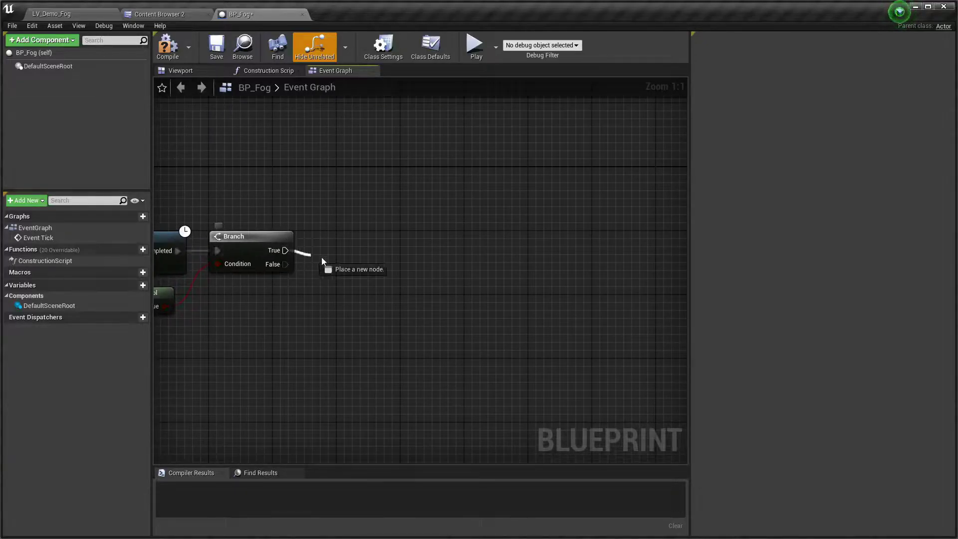
Step: Add a Flip Flop node on the Branch's True output
drag(285, 250, 343, 261)
text(flip)
key(Return)
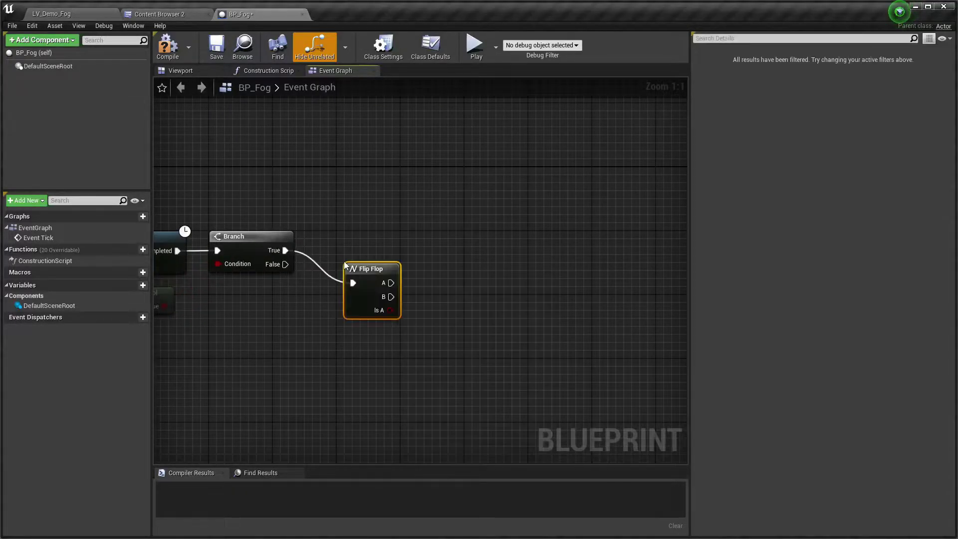
key(q)
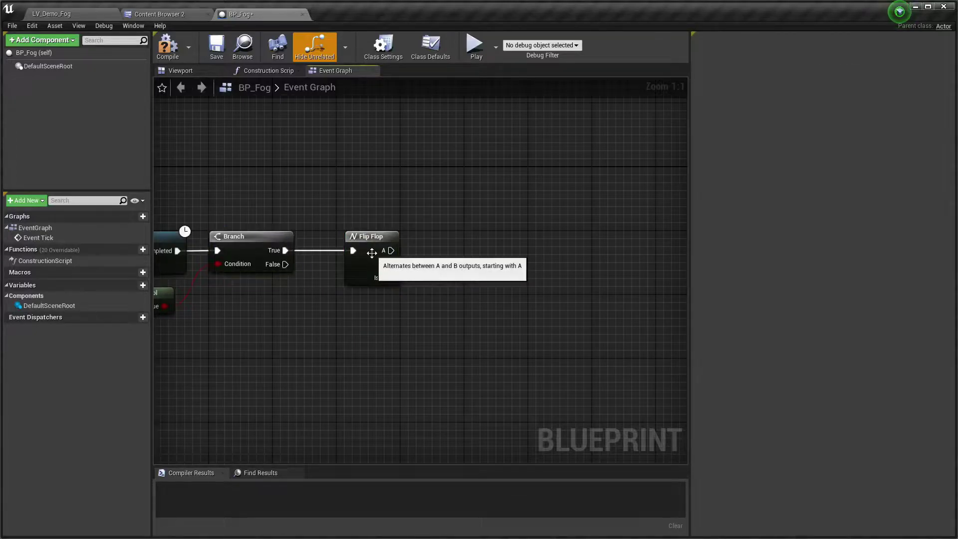
click(368, 257)
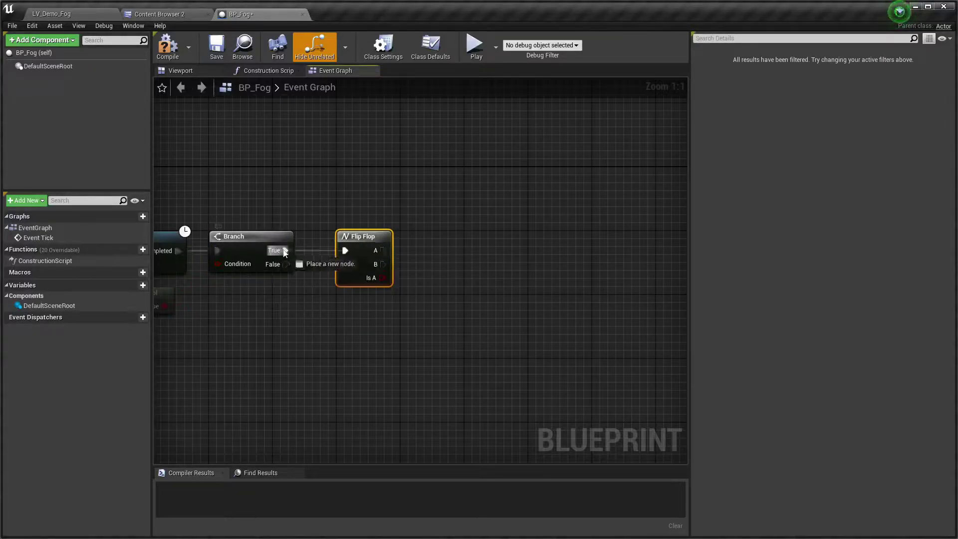
mouse_move(285, 250)
mouse_down()
mouse_move(355, 247)
mouse_move(476, 204)
mouse_up()
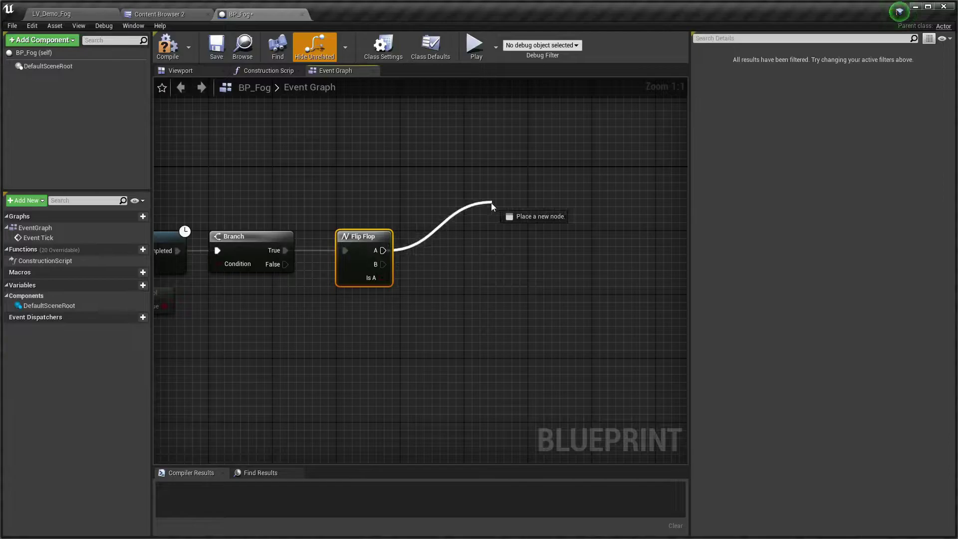
drag(285, 250, 391, 250)
click(382, 241)
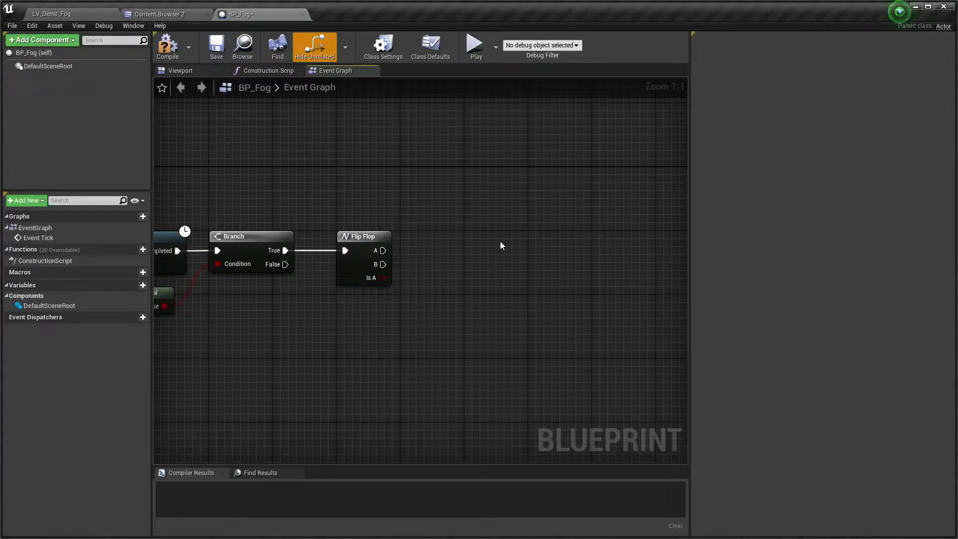
right_drag(544, 271, 476, 271)
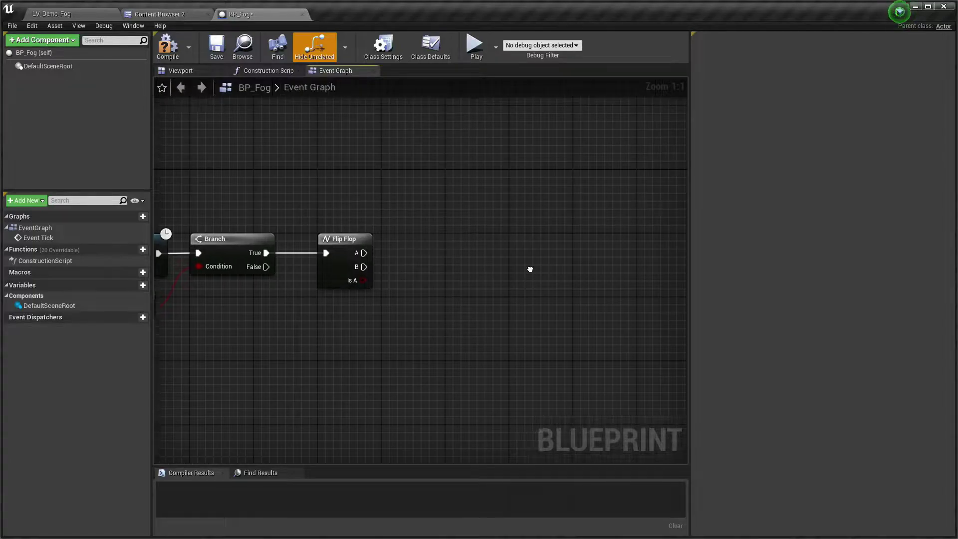
Step: Add a new timeline node named Fog
right_click(383, 247)
text(time)
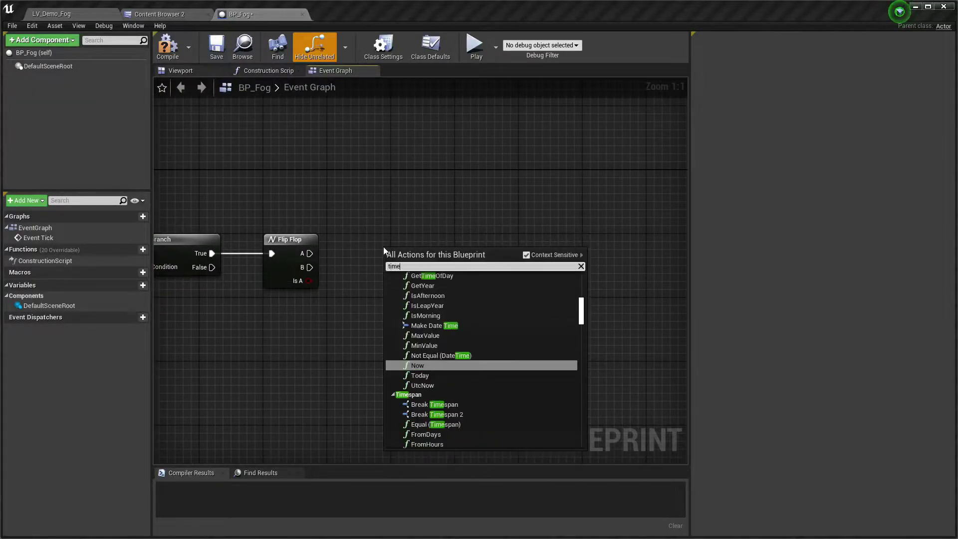
text( line)
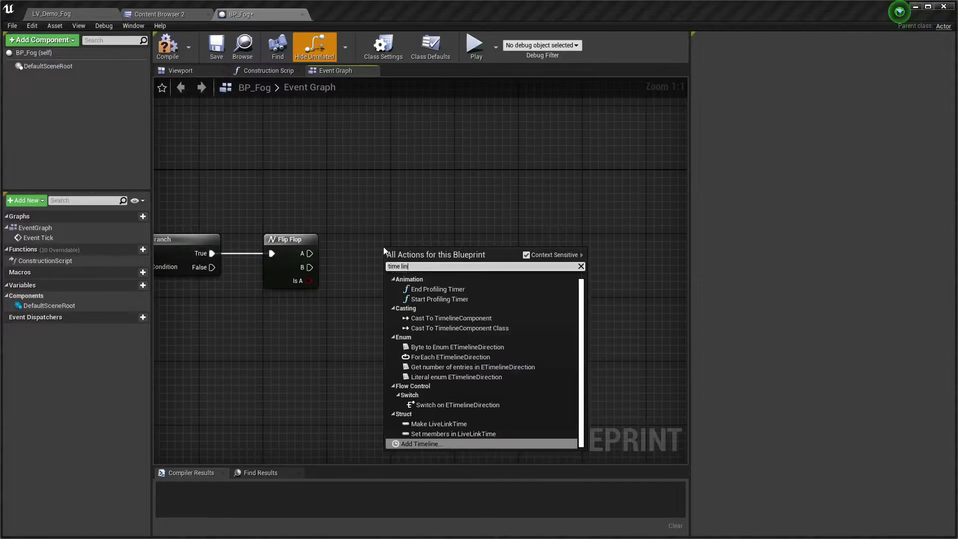
click(423, 392)
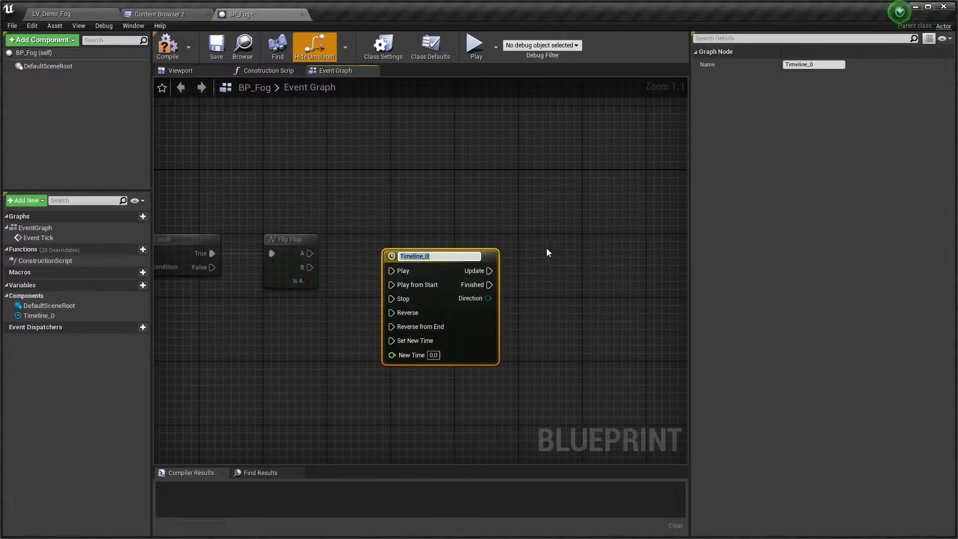
text(Fog)
key(Return)
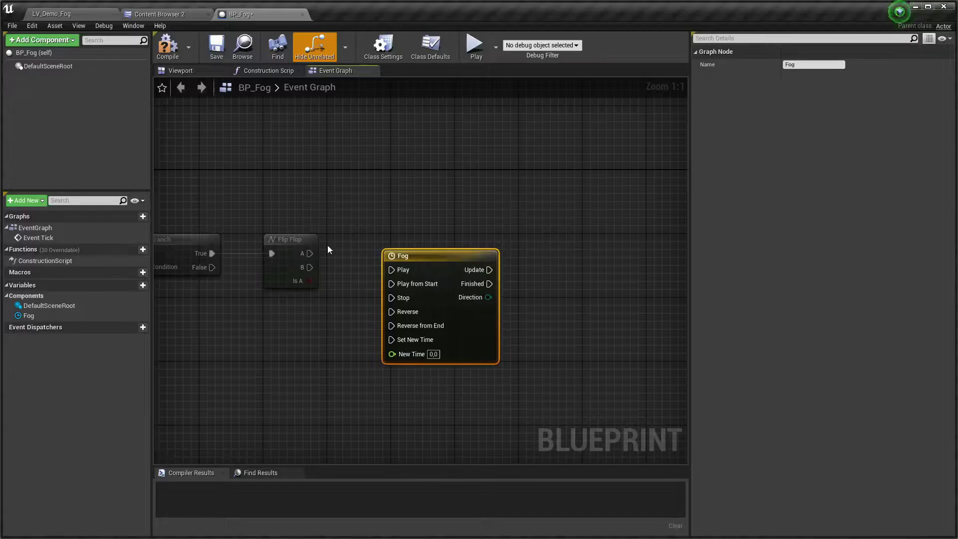
Step: Wire Flip Flop A to Fog's Play and B to Fog's Reverse
drag(438, 264, 447, 248)
click(346, 251)
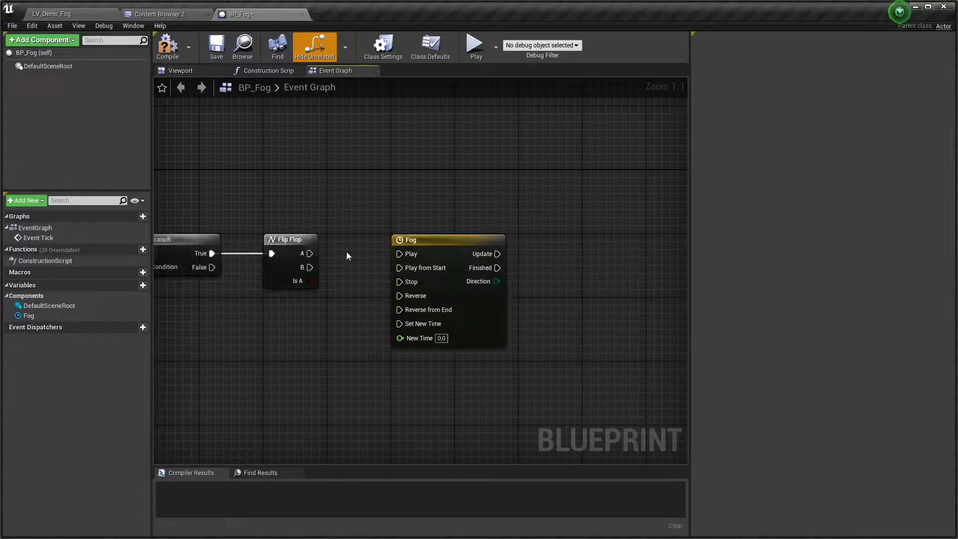
drag(310, 253, 400, 254)
drag(310, 267, 413, 295)
Step: Open the Fog timeline and add a float track named NewTrack_0
double_click(451, 254)
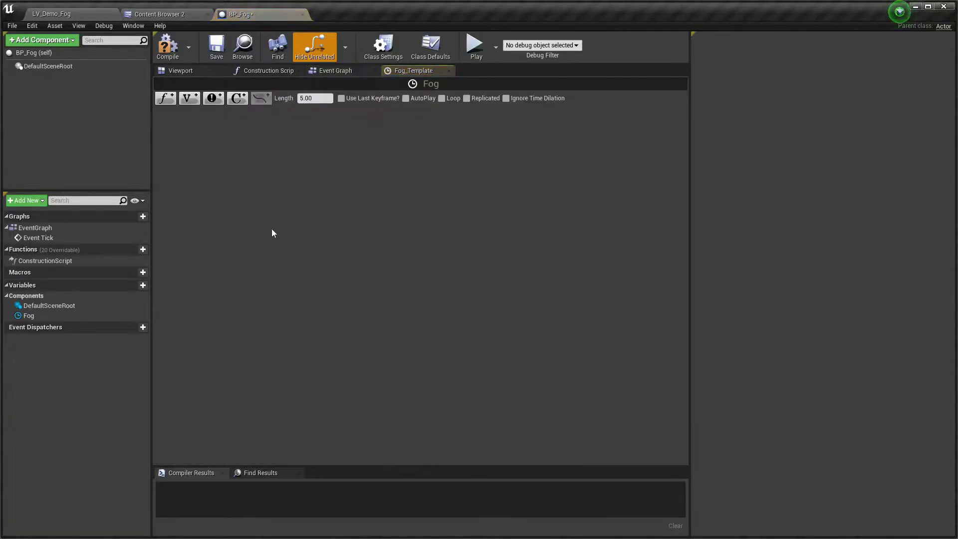
click(168, 102)
key(Return)
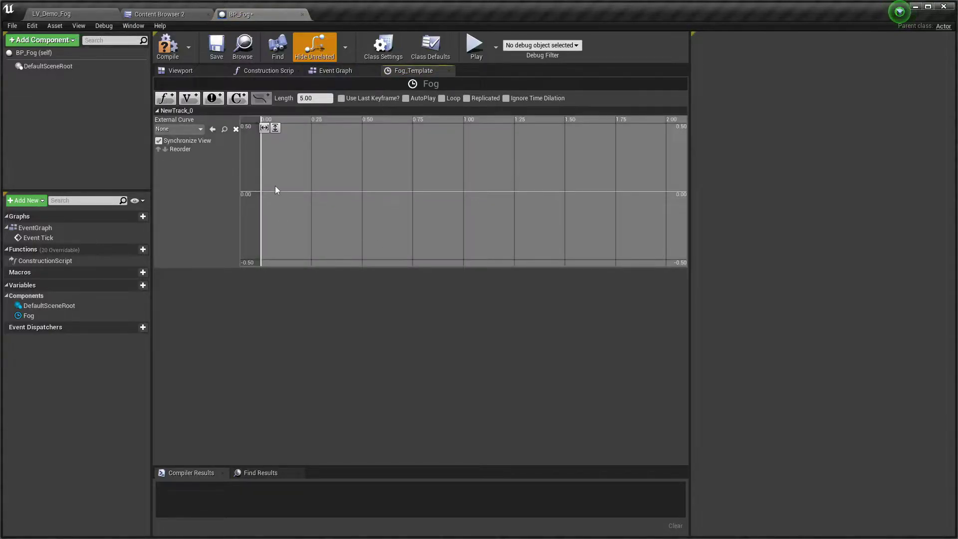
Step: Add a first key at time 0 with value 0
shift+click(274, 181)
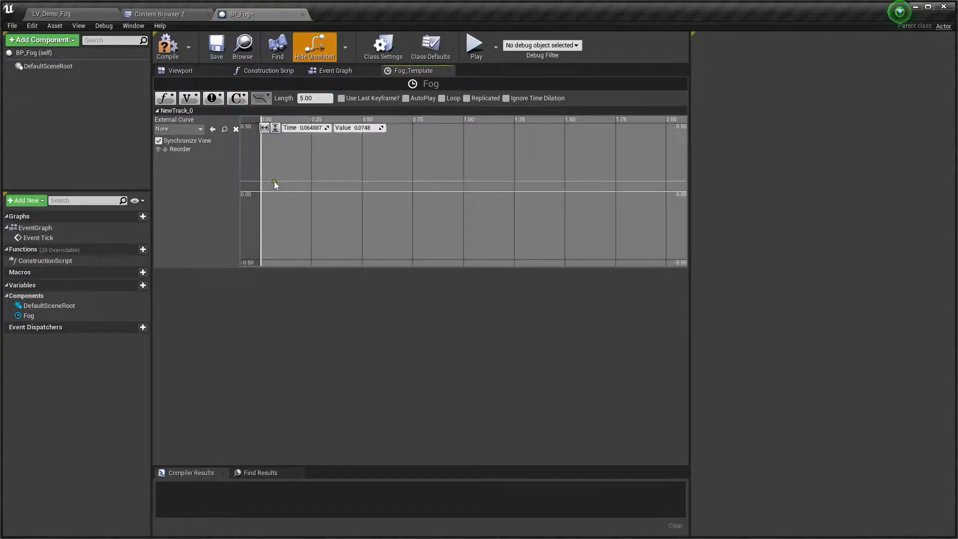
click(306, 128)
text(0,0)
key(Tab)
text(0)
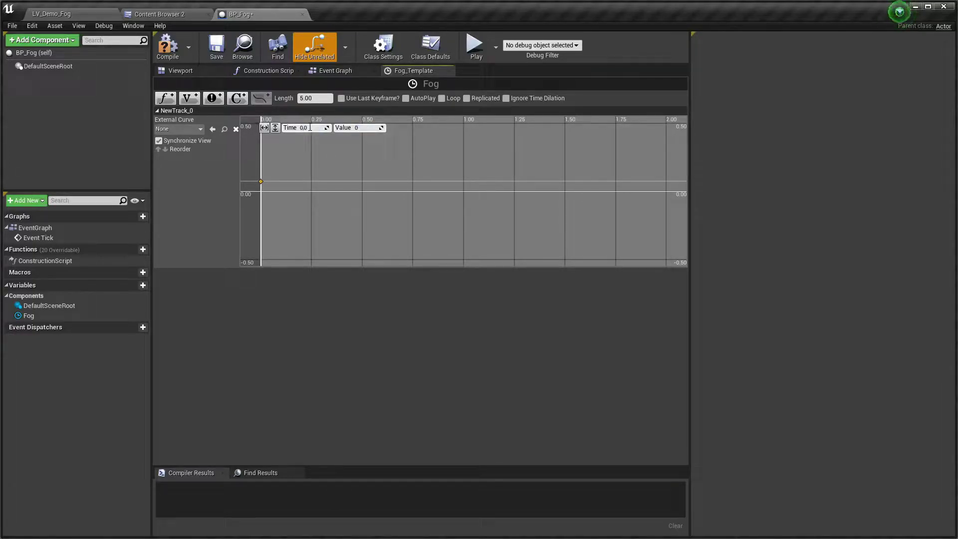
key(Return)
click(339, 172)
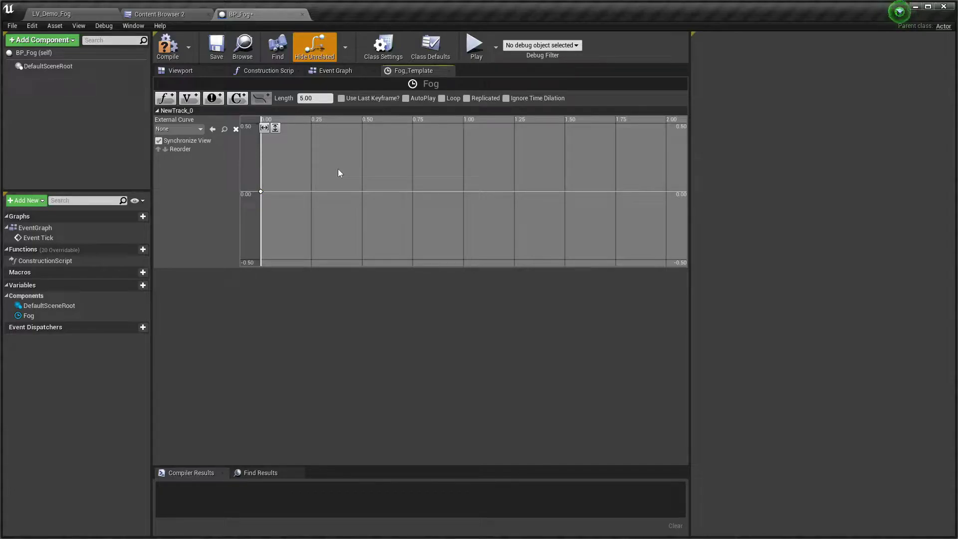
Step: Add a second key at time 15 with value 1.0
shift+click(338, 170)
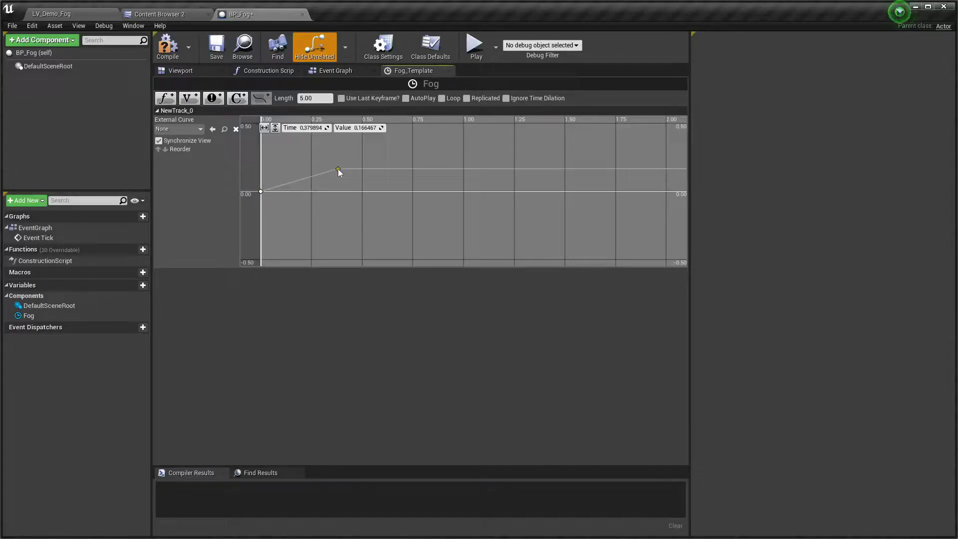
drag(358, 161, 357, 160)
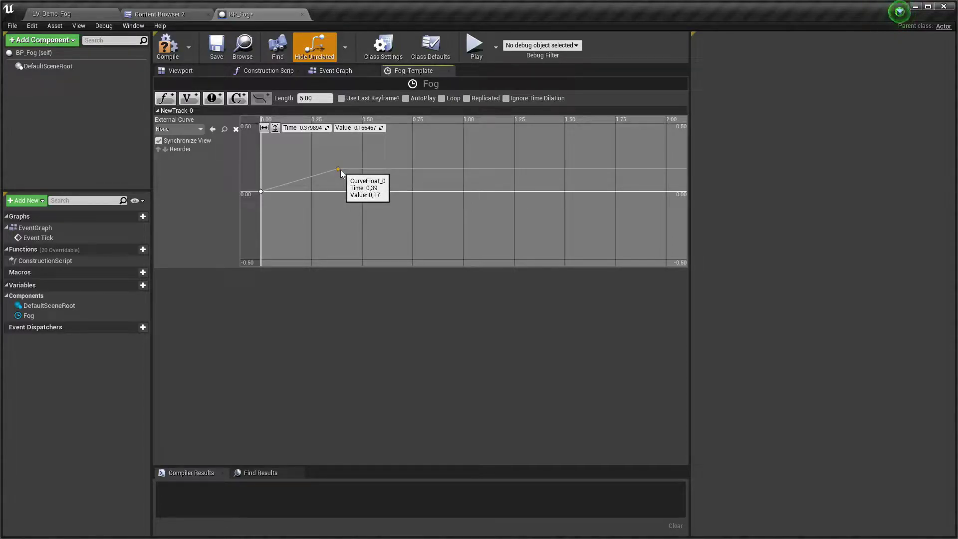
click(308, 128)
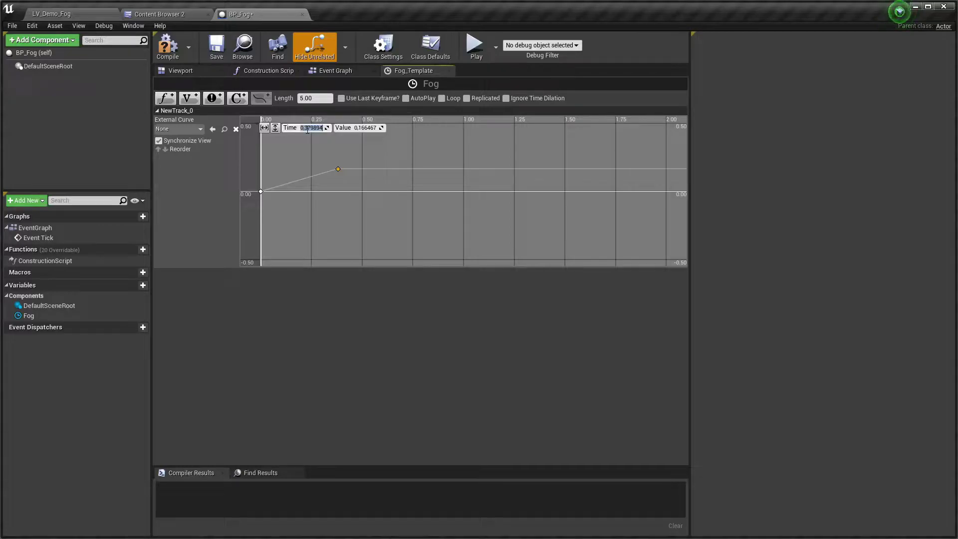
text(15)
key(Tab)
text(1.0)
key(Return)
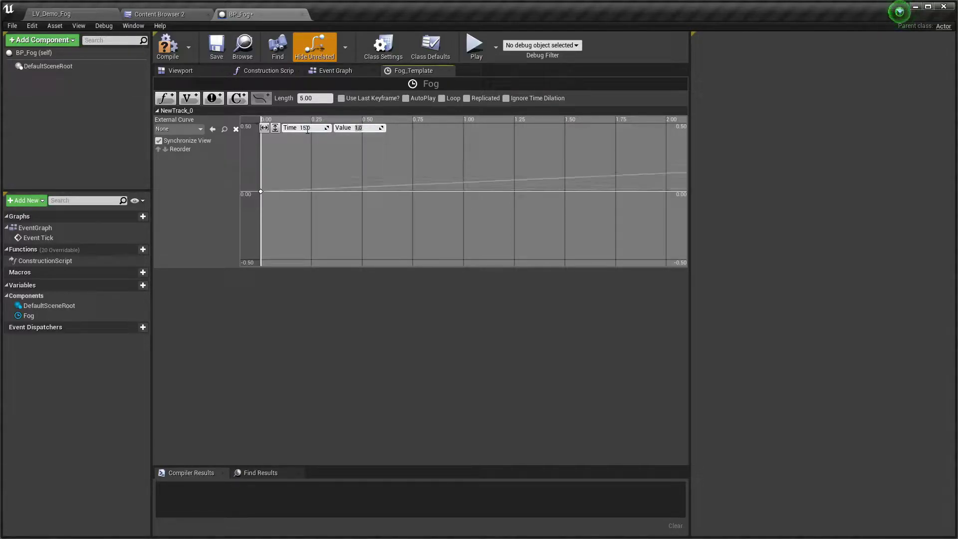
Step: Fit the curve in view and select both keys
click(265, 128)
click(275, 128)
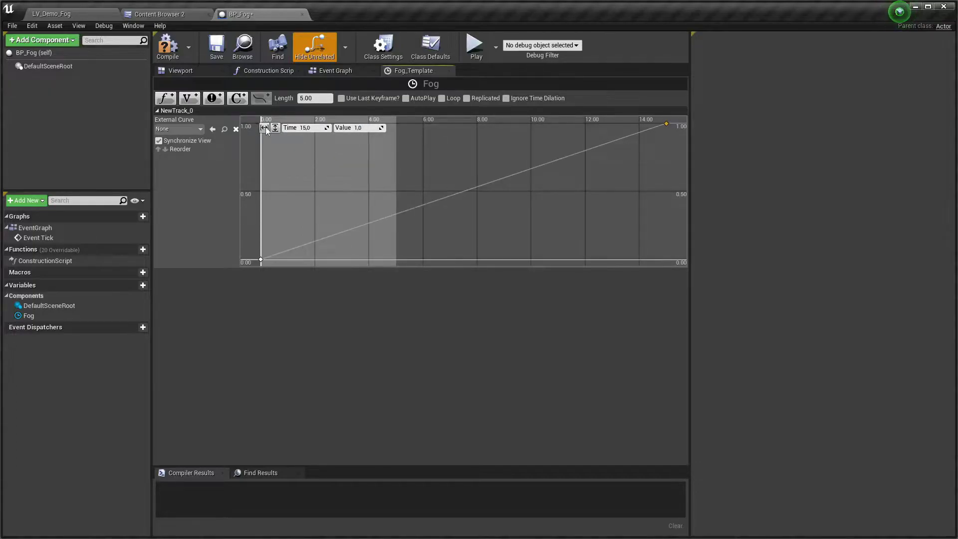
scroll(477, 199, down, 2)
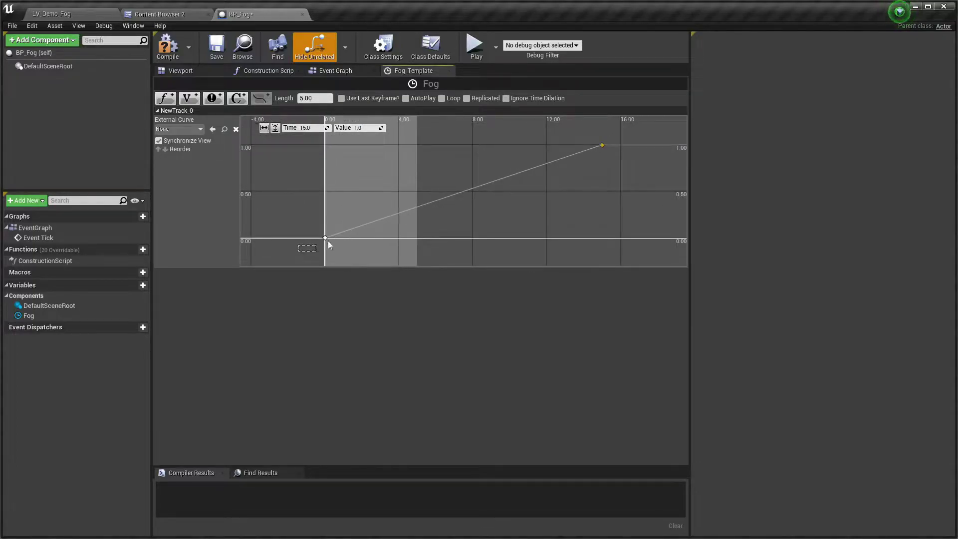
drag(327, 240, 610, 136)
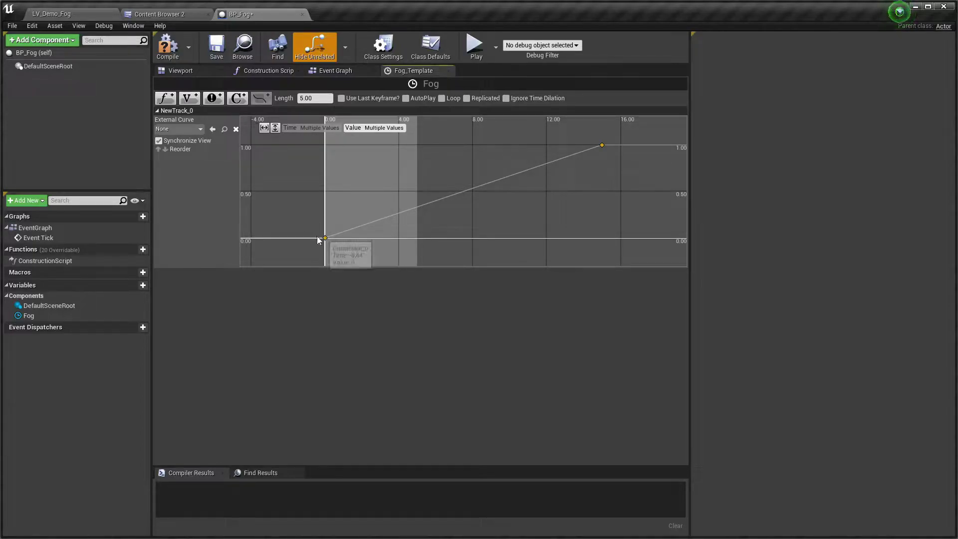
Step: Apply Auto interpolation to both keys so the curve eases smoothly
right_click(602, 145)
click(606, 161)
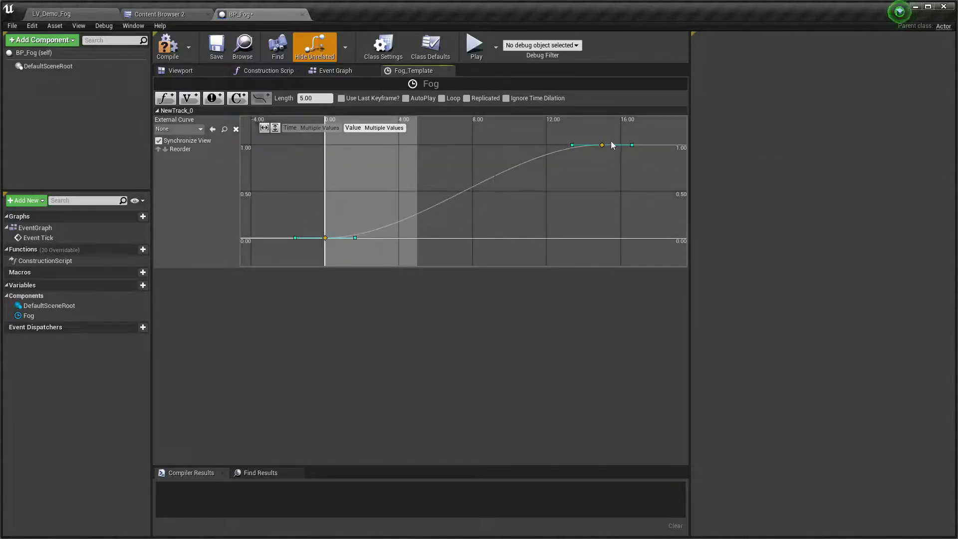
click(555, 175)
click(602, 145)
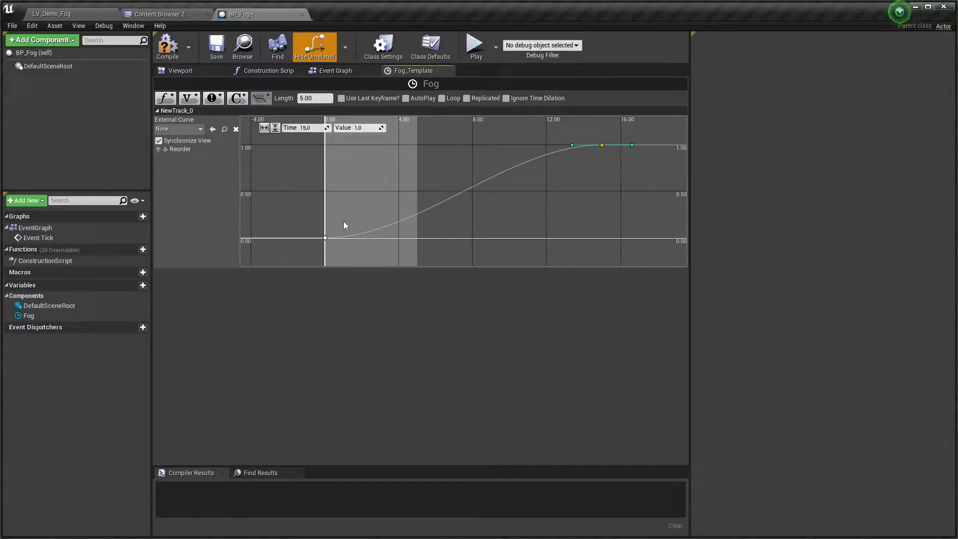
drag(315, 251, 315, 251)
Step: Check the individual keyframes, then switch back to the Event Graph
click(561, 138)
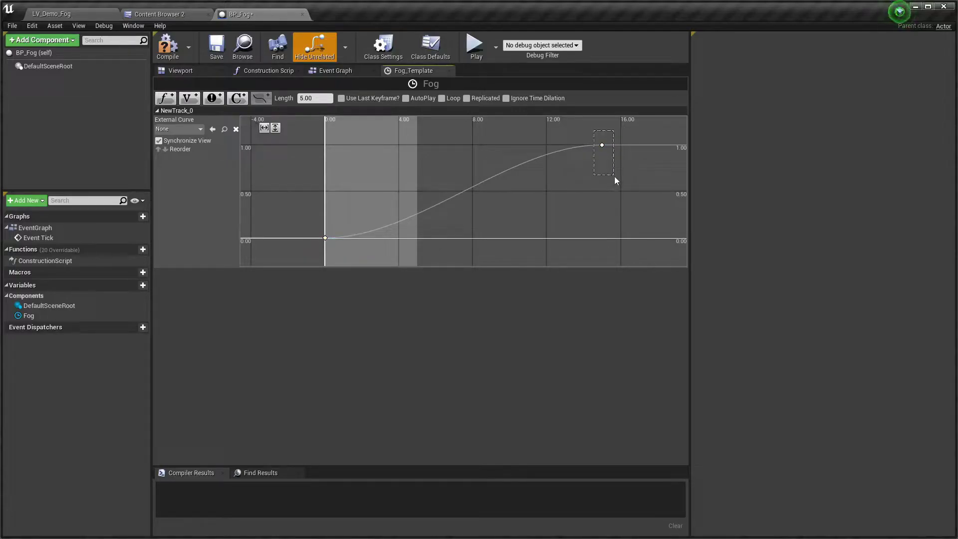
drag(614, 175, 614, 176)
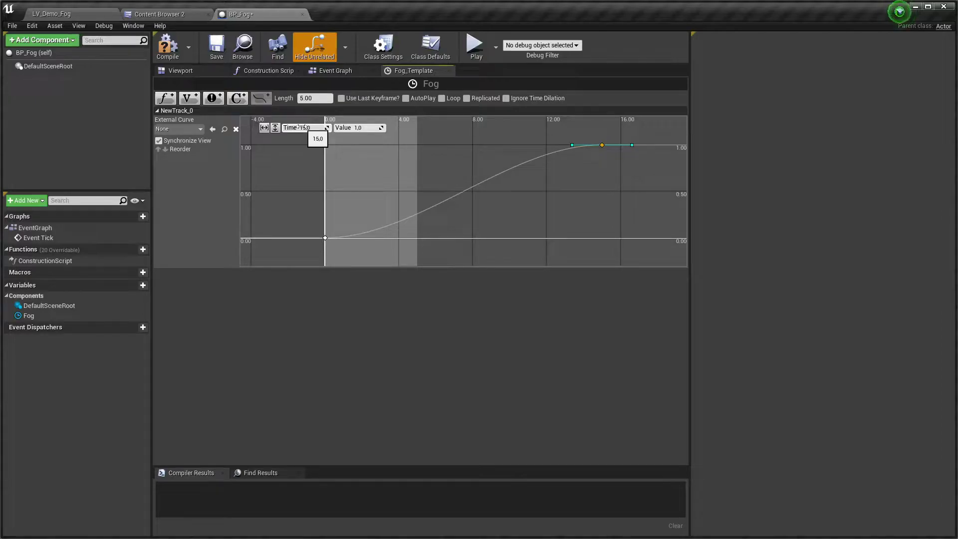
click(899, 11)
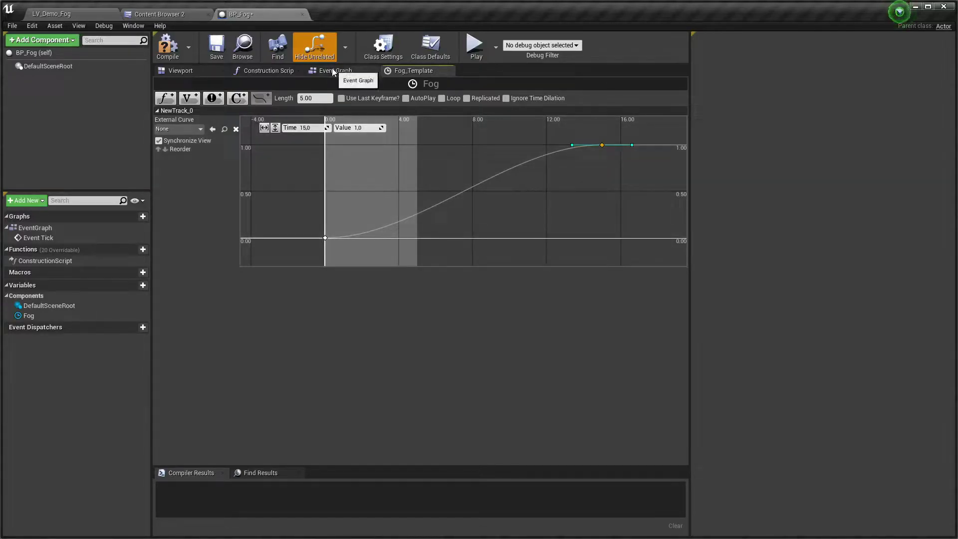
click(332, 71)
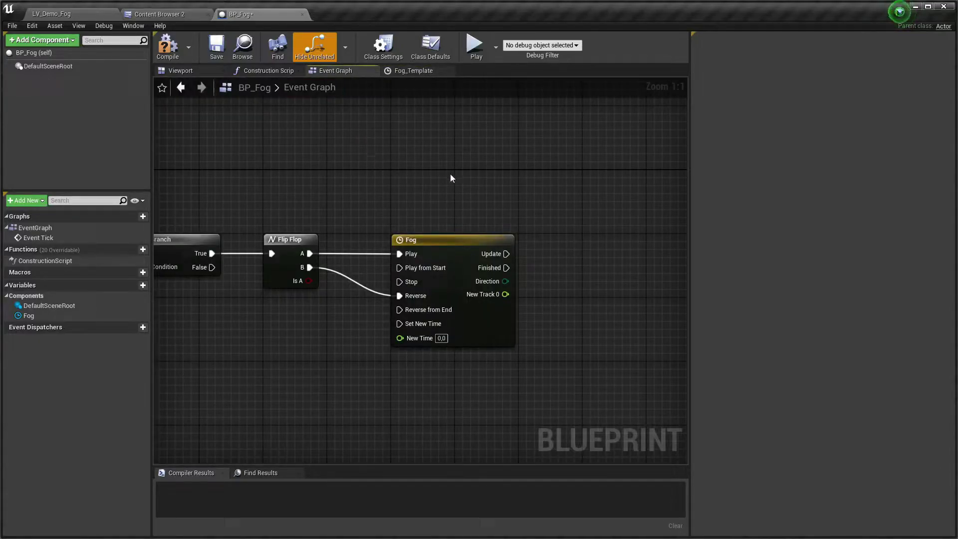
Step: Place an Exponential Height Fog in LV_Demo_Fog and reset its location to the origin
right_drag(525, 210, 516, 157)
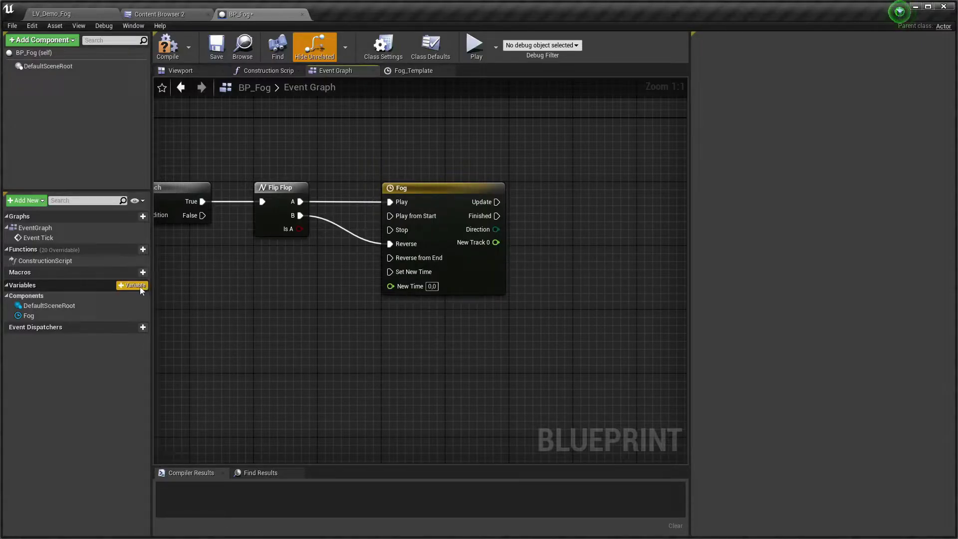
click(52, 13)
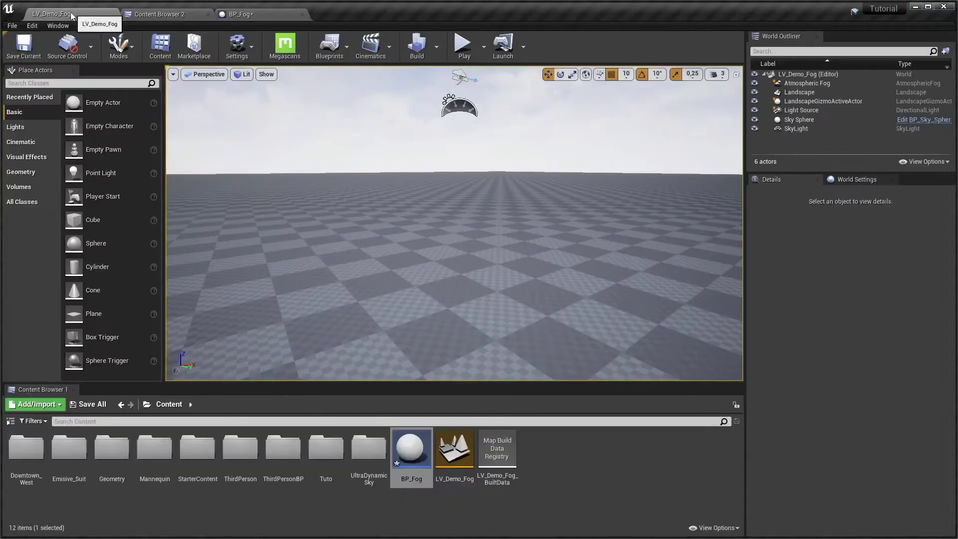
click(42, 83)
text(Expo)
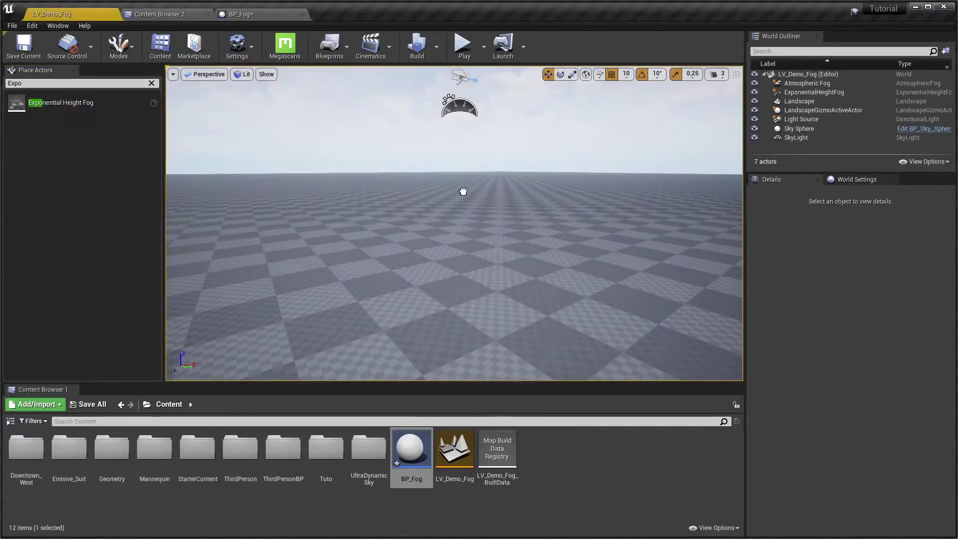
drag(52, 102, 440, 249)
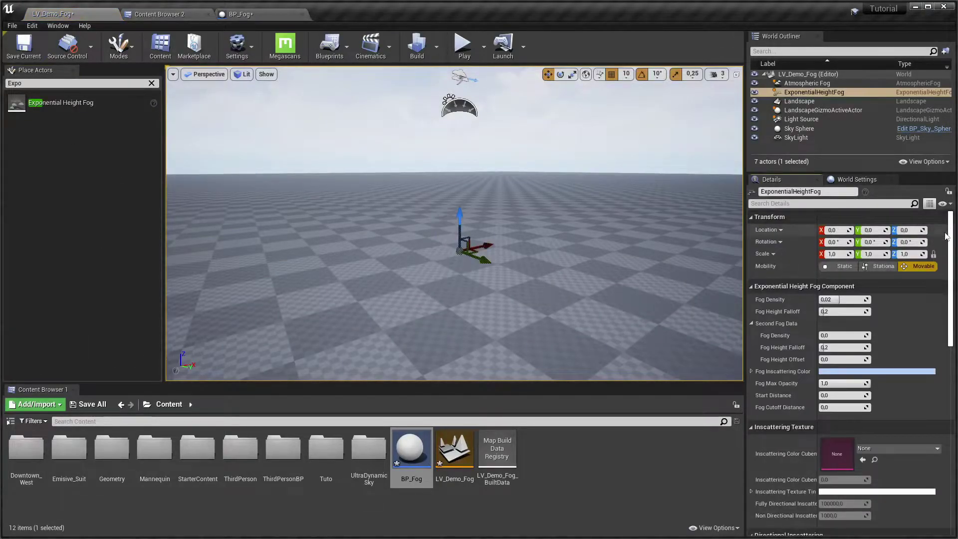
click(940, 230)
Step: Return to BP_Fog and add a new variable
click(830, 94)
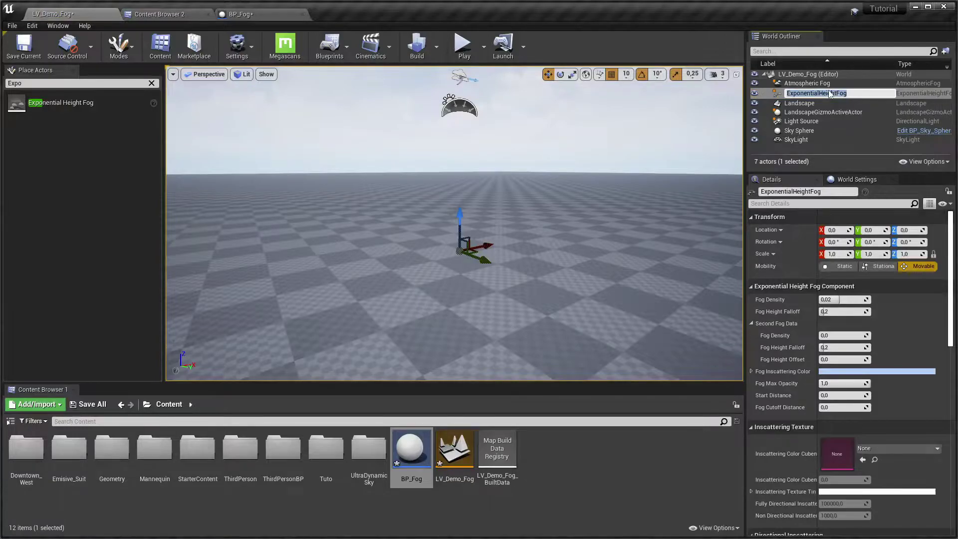
key(Return)
click(796, 155)
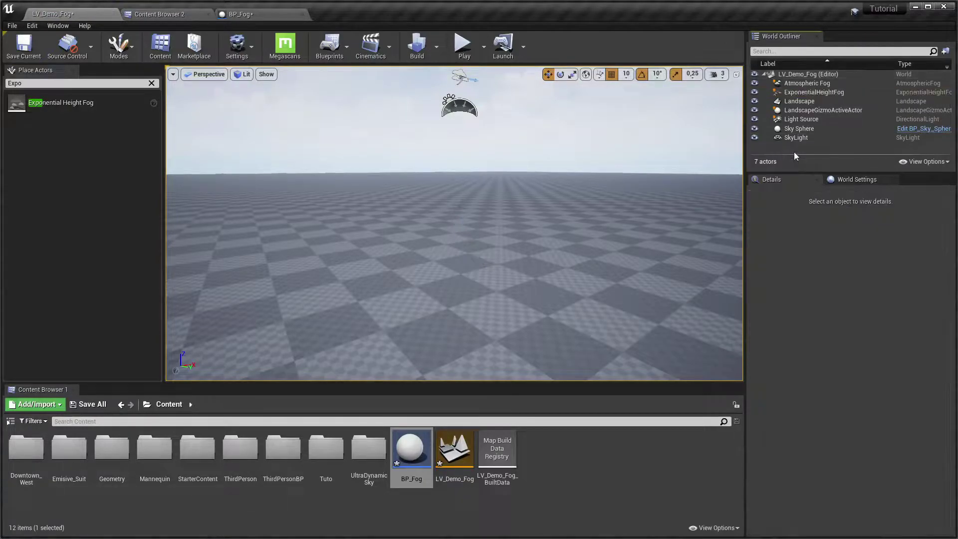
click(263, 19)
click(143, 285)
Step: Name the variable ExponentialHeightFog, typed as an Exponential Height Fog Component Object Reference
text(ExponentialHeightFog)
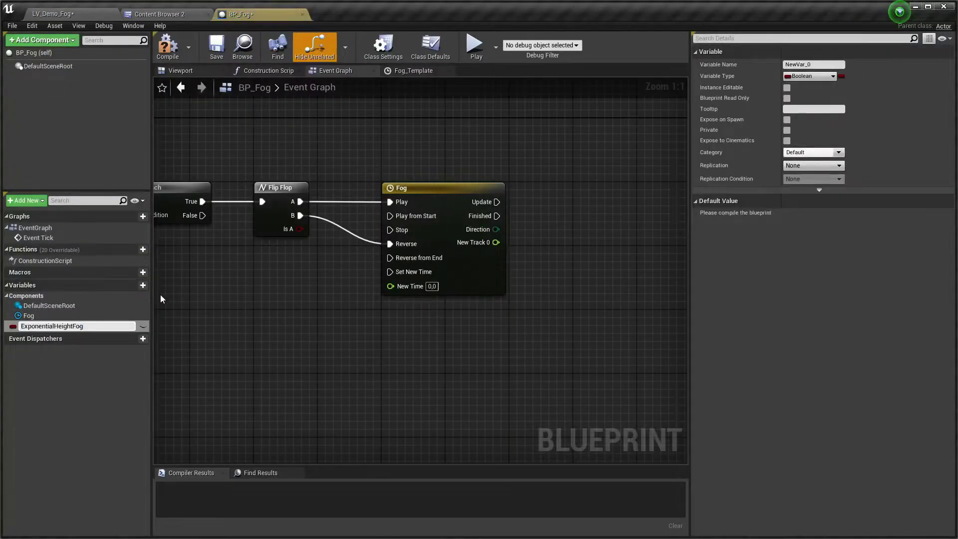
key(Return)
click(809, 77)
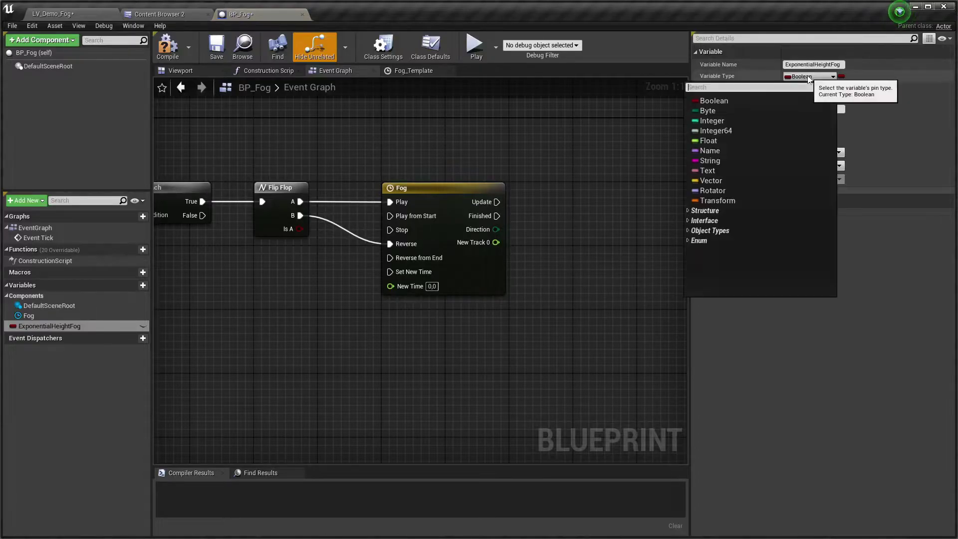
text(ExponentialHeightFog)
mouse_move(822, 145)
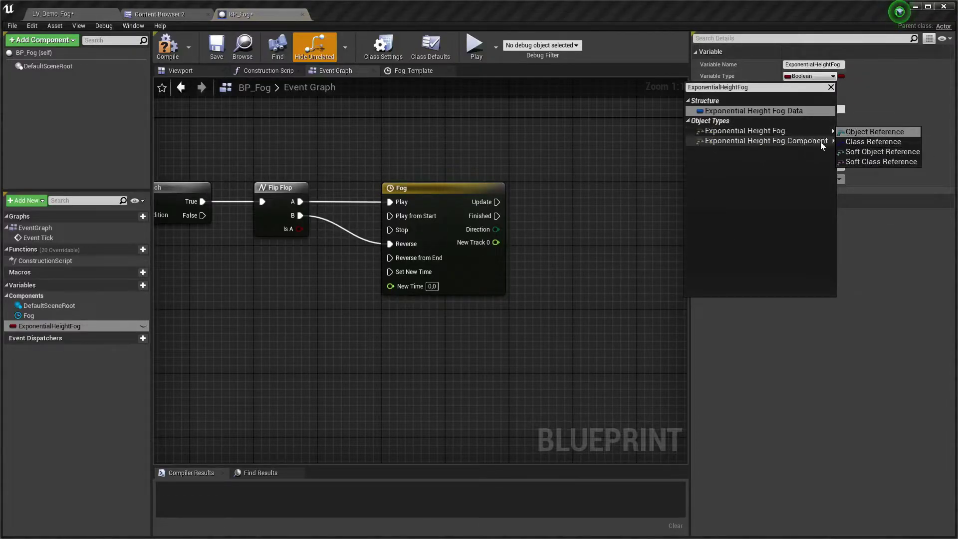
mouse_move(790, 146)
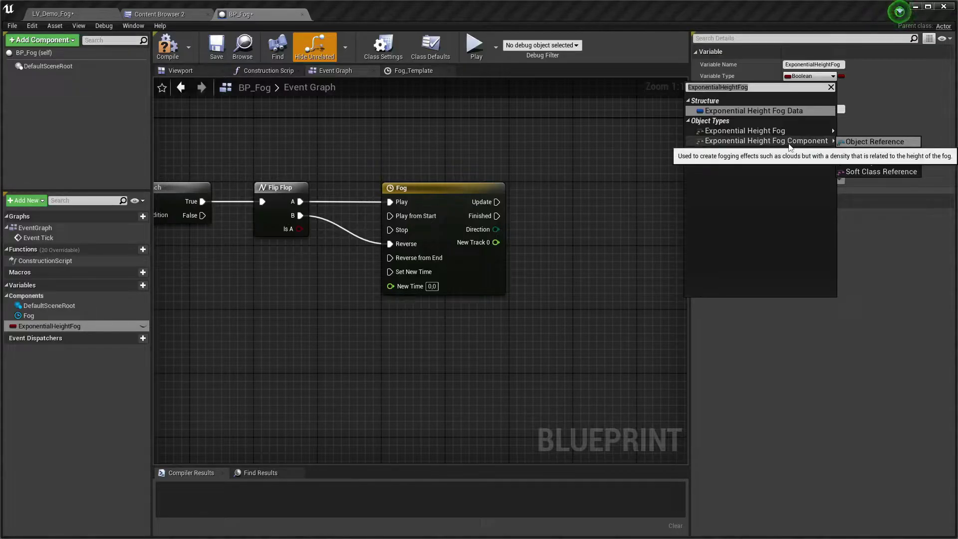
click(875, 141)
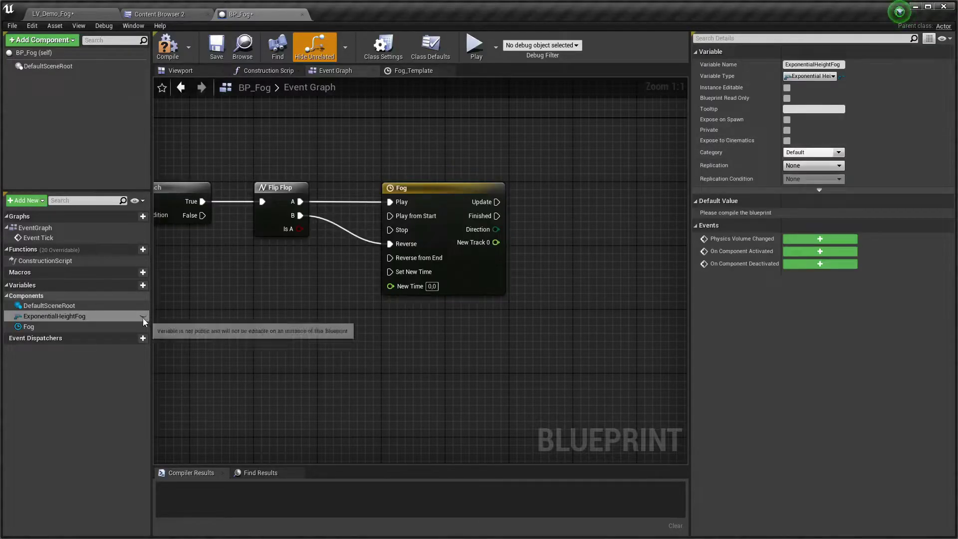
Step: Make the variable instance-editable, compile BP_Fog, and browse to its asset
click(168, 46)
click(217, 46)
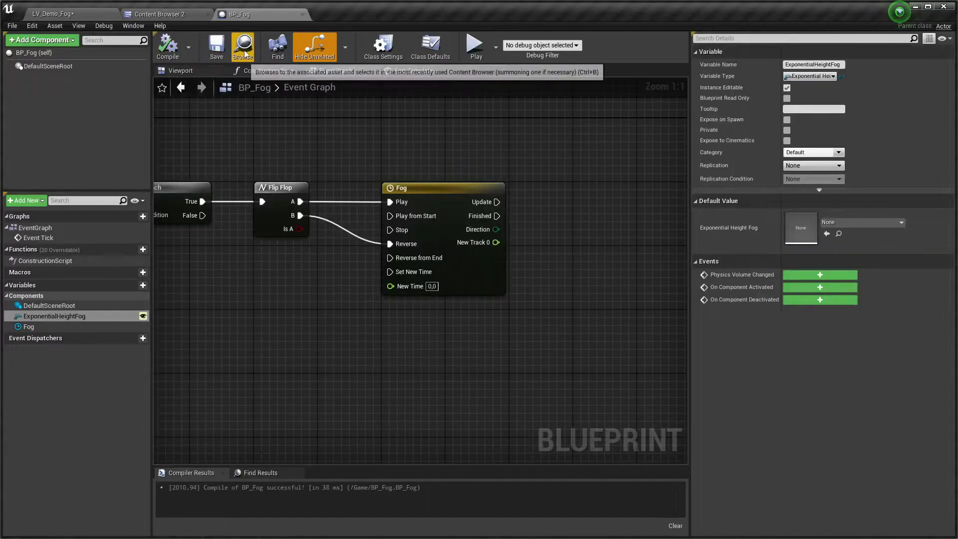
click(243, 46)
Step: Place a BP_Fog actor in the level and retype its fog variable as Exponential Height Fog reference, then compile
drag(422, 451, 451, 271)
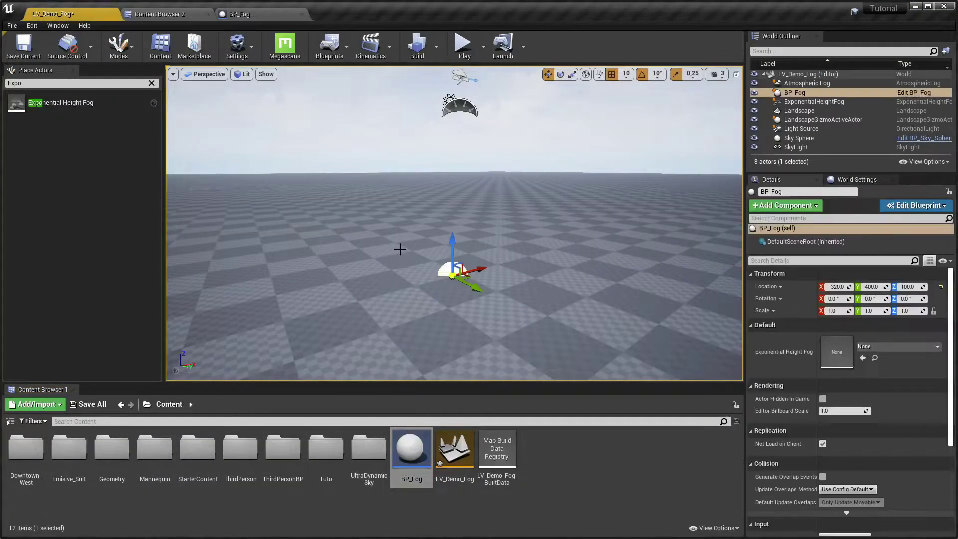
click(152, 84)
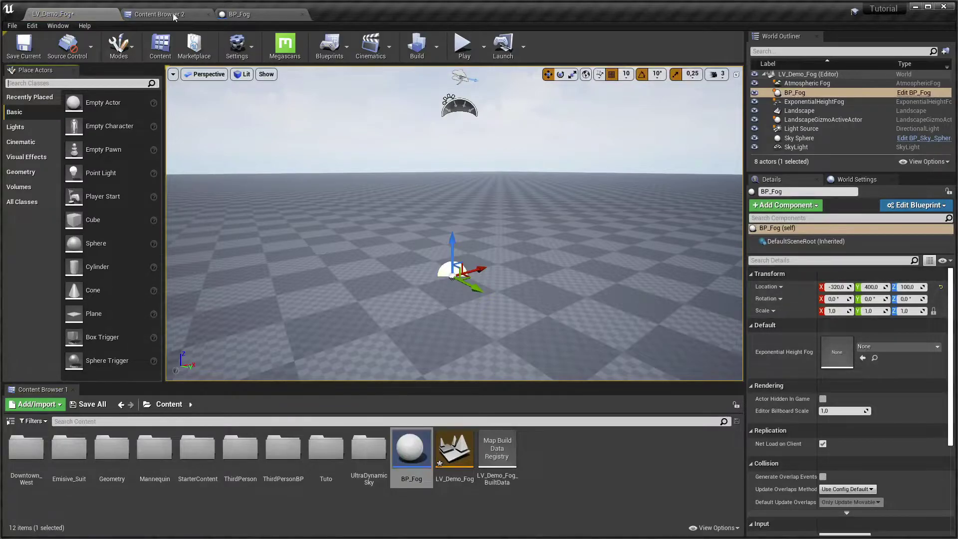
click(248, 14)
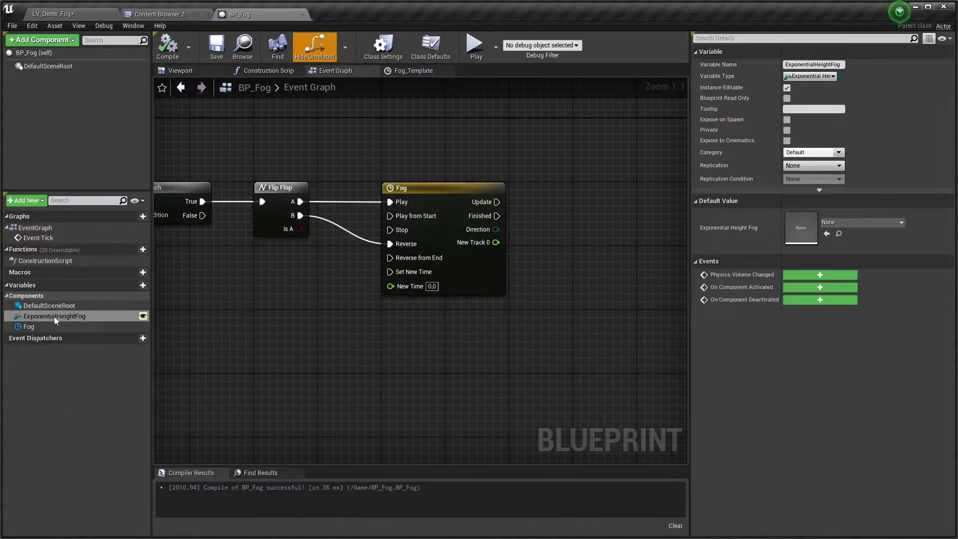
click(809, 76)
click(777, 131)
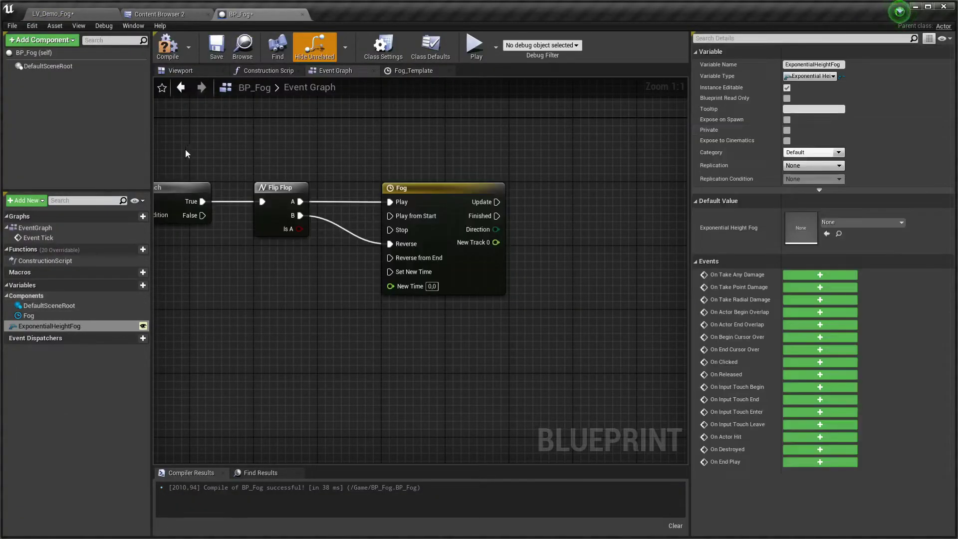
click(168, 47)
Step: Assign the level's ExponentialHeightFog to the placed BP_Fog and reset its location to the origin
click(53, 14)
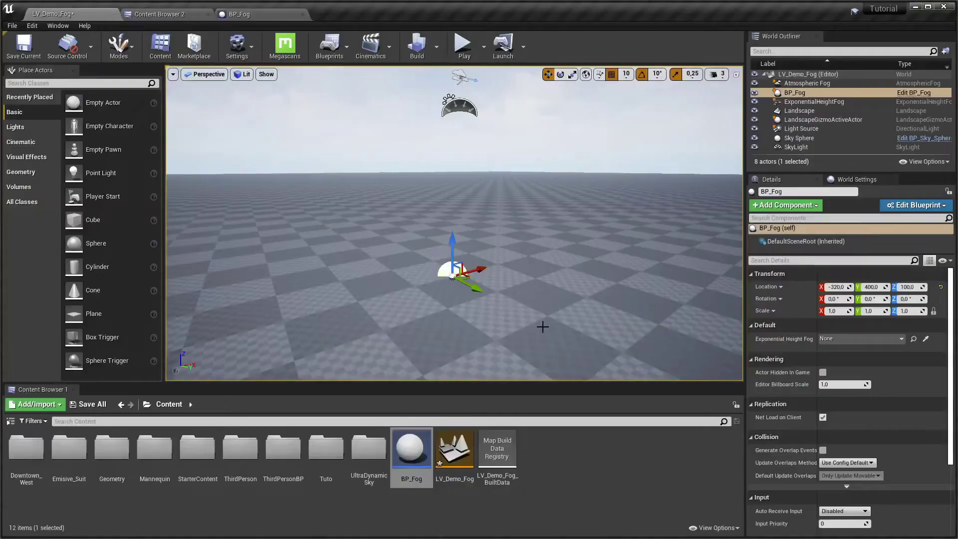
click(842, 338)
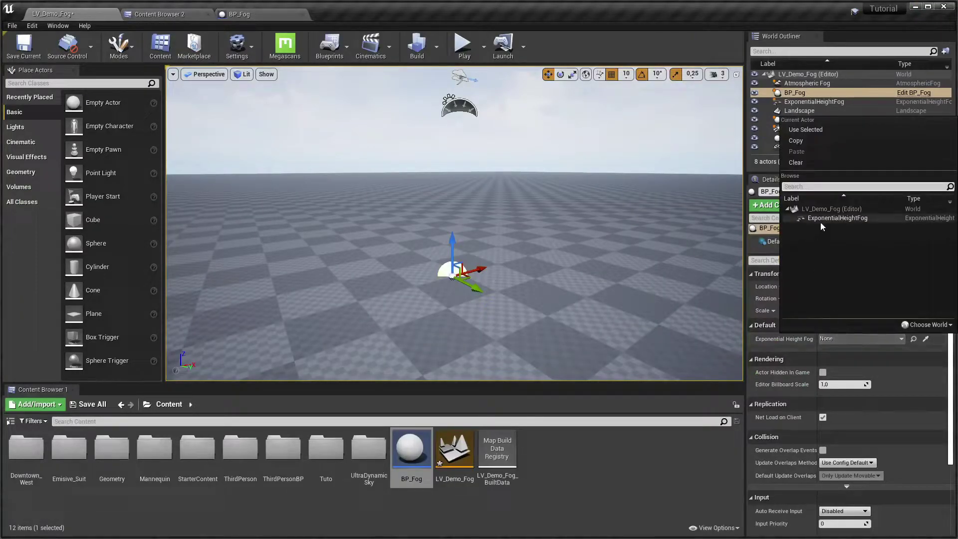
click(814, 241)
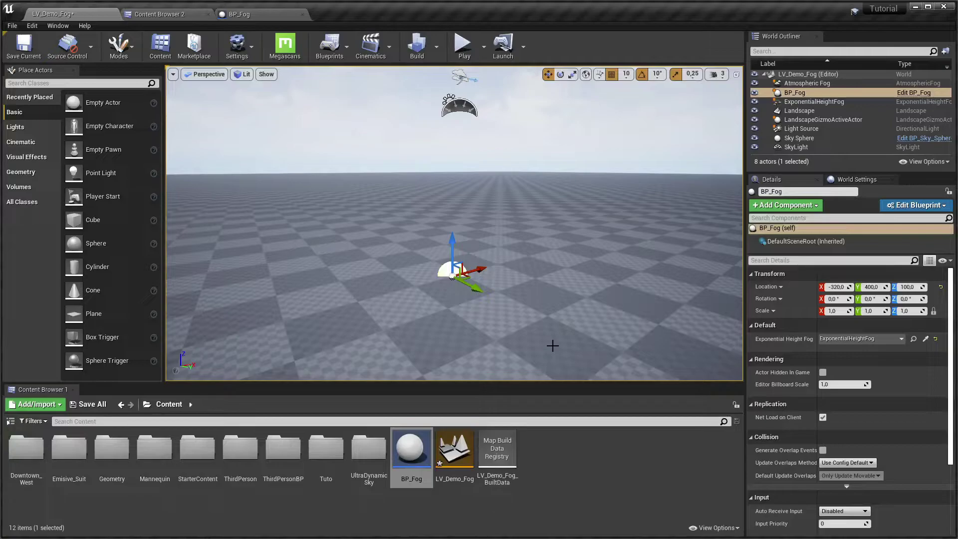
click(578, 467)
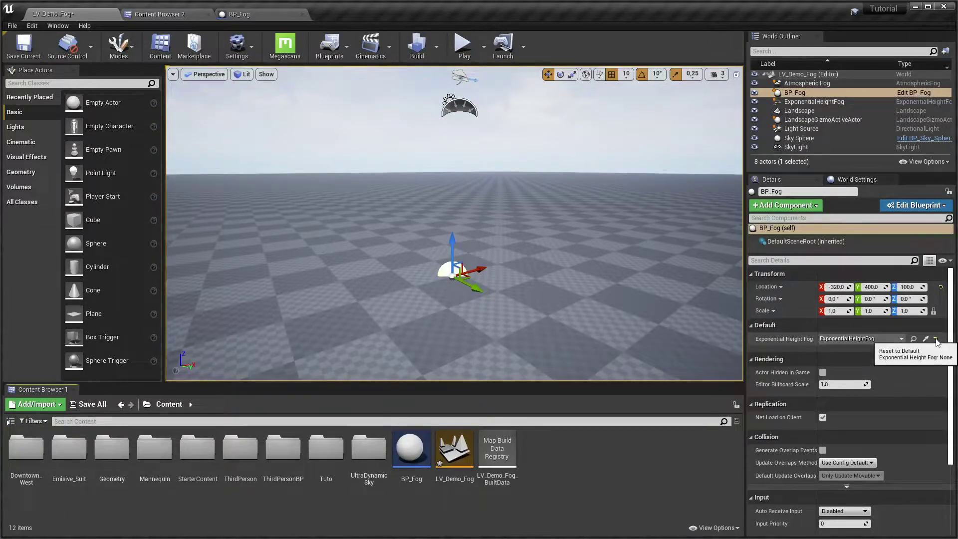
click(940, 287)
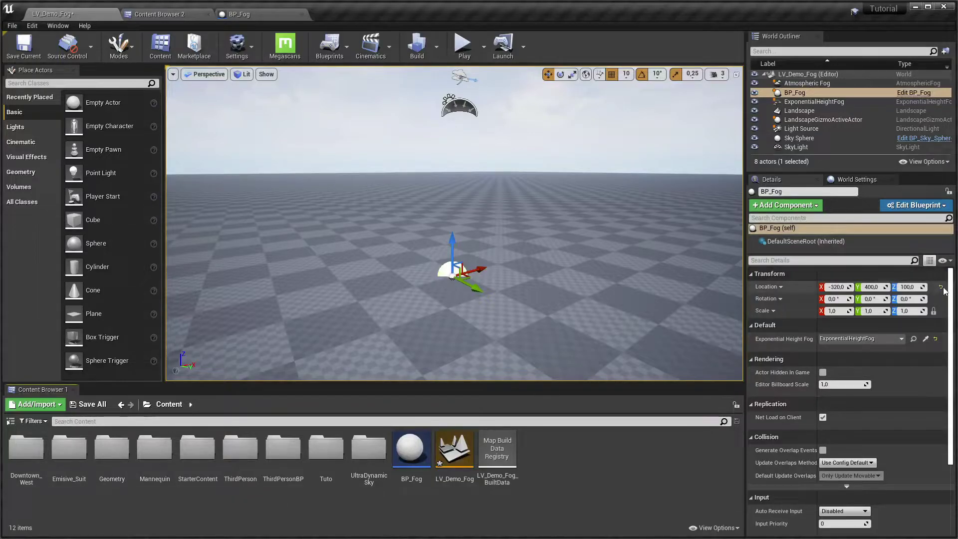
Step: Raise BP_Fog to Z 160 and check the fog actor's density settings
right_drag(534, 269, 519, 230)
drag(394, 215, 398, 182)
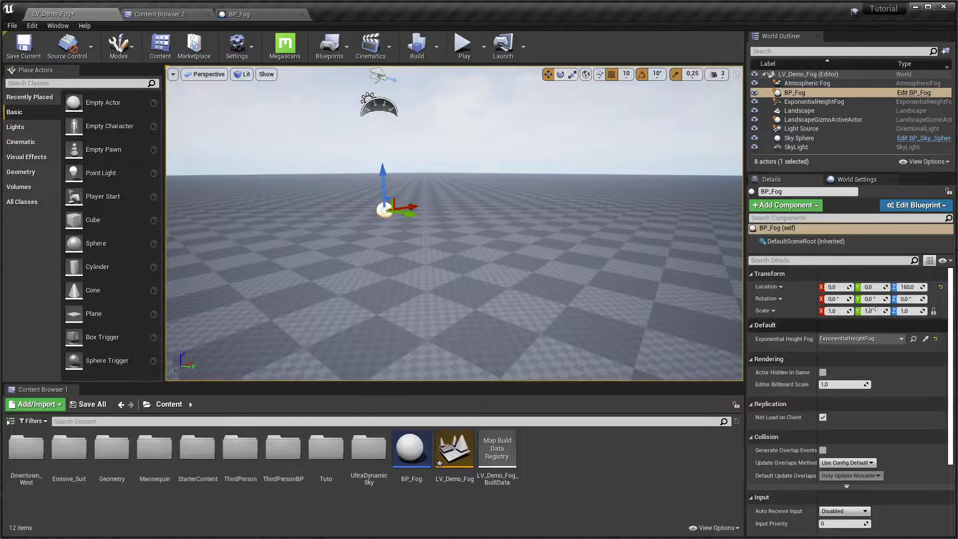
click(852, 111)
click(848, 102)
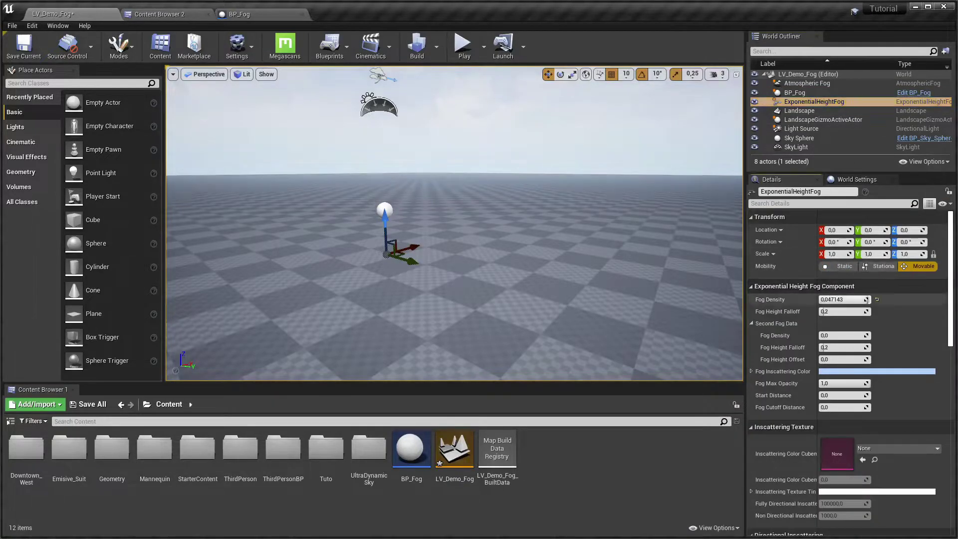
click(239, 14)
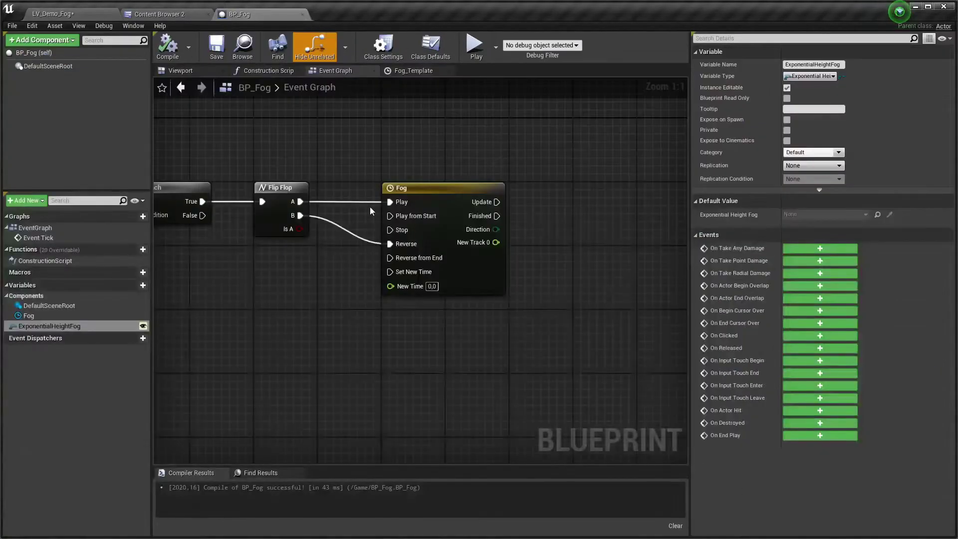
scroll(435, 263, down, 2)
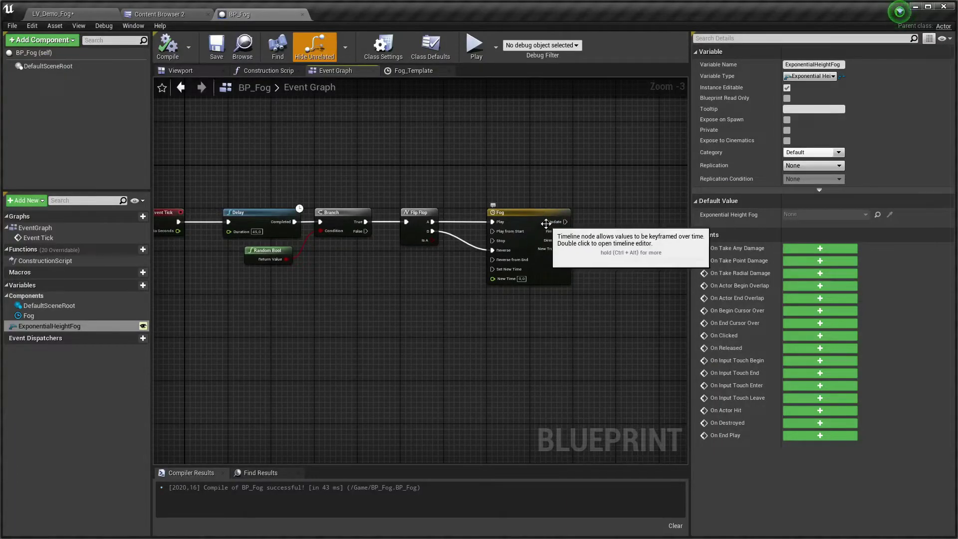
scroll(508, 206, down, 1)
mouse_move(508, 206)
right_down()
mouse_move(452, 200)
mouse_move(419, 222)
right_up()
Step: Add the fog variable to the Event Graph and pull a Set Fog Density node from it
scroll(451, 196, up, 1)
scroll(451, 196, up, 2)
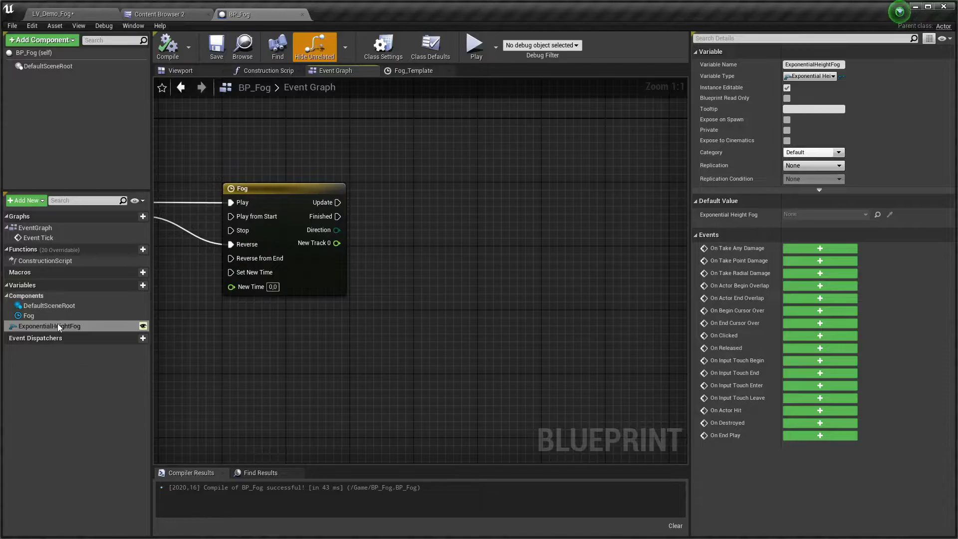
drag(50, 326, 369, 225)
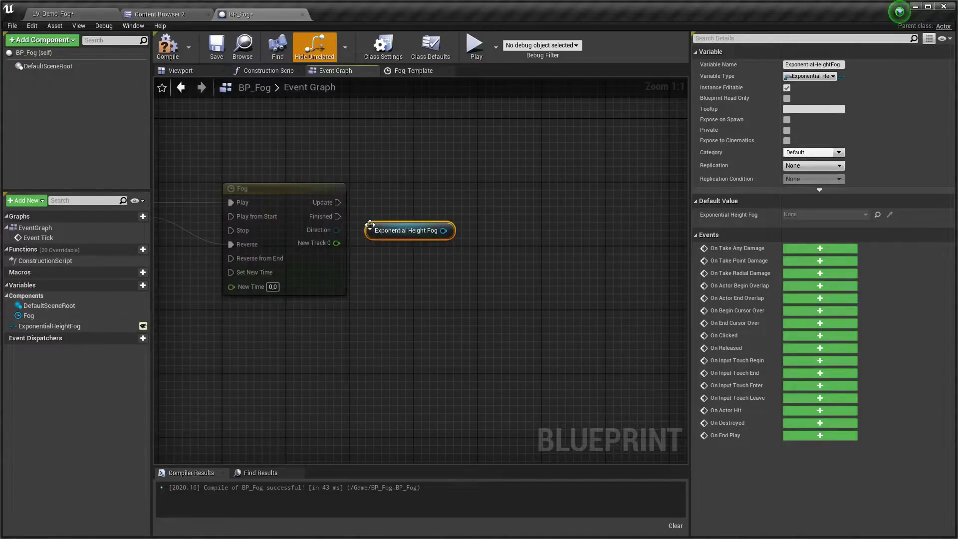
click(90, 17)
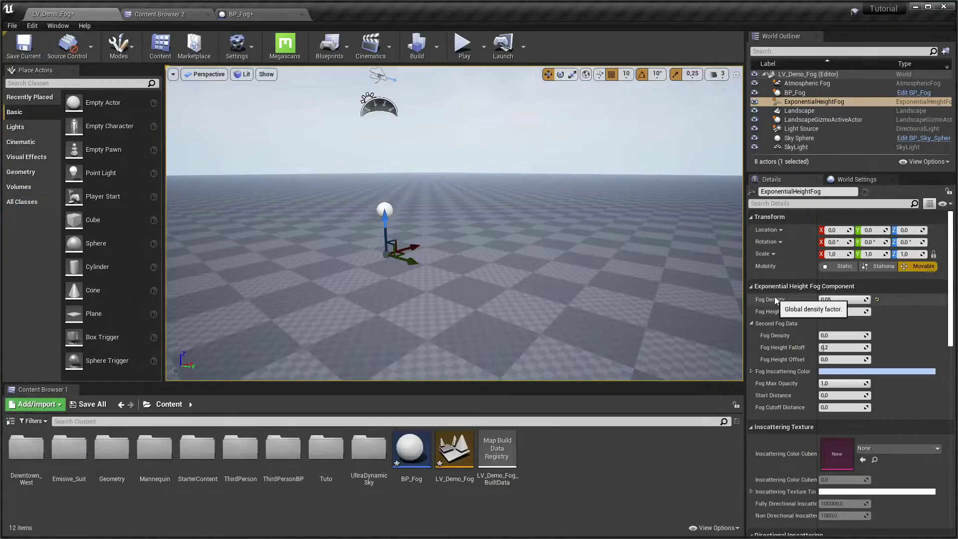
click(241, 14)
drag(443, 230, 509, 234)
text(fog)
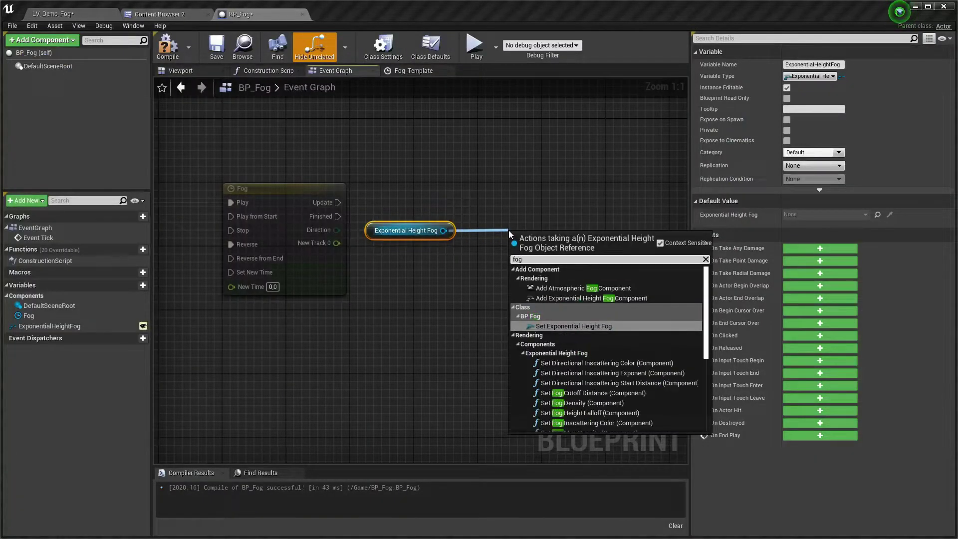
text( densi)
key(Return)
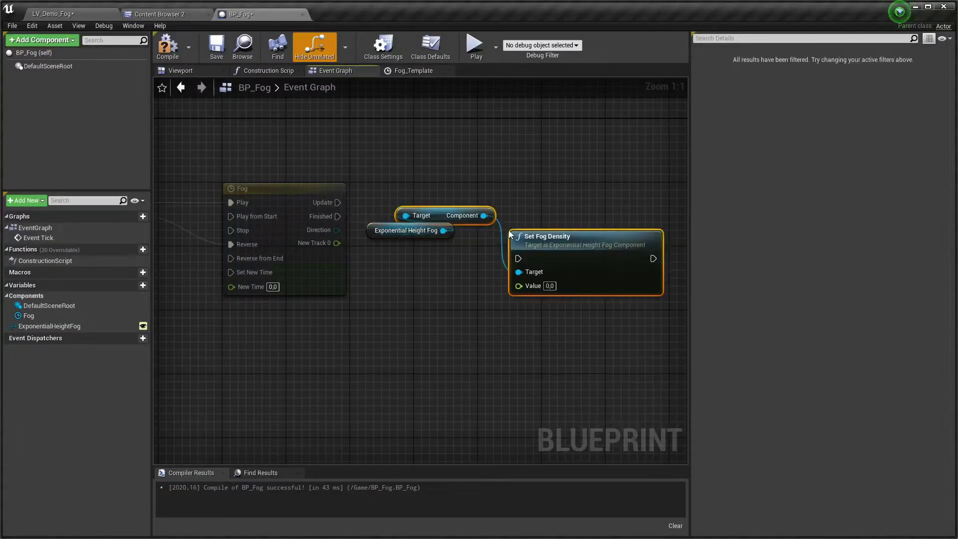
Step: Straighten the three fog nodes into one row beside the Fog timeline
right_drag(605, 267, 396, 293)
drag(395, 294, 455, 294)
drag(201, 298, 484, 217)
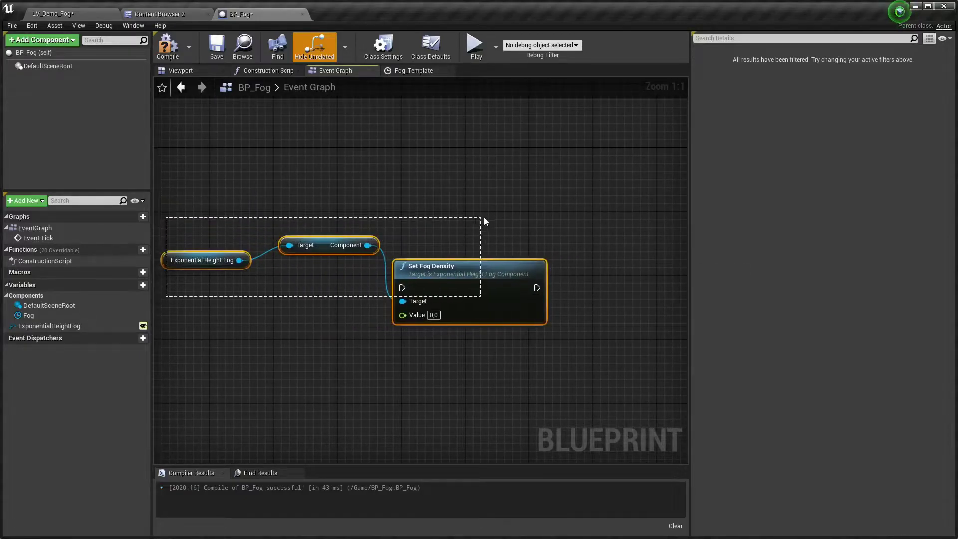
key(q)
right_drag(222, 315, 292, 329)
drag(291, 325, 307, 284)
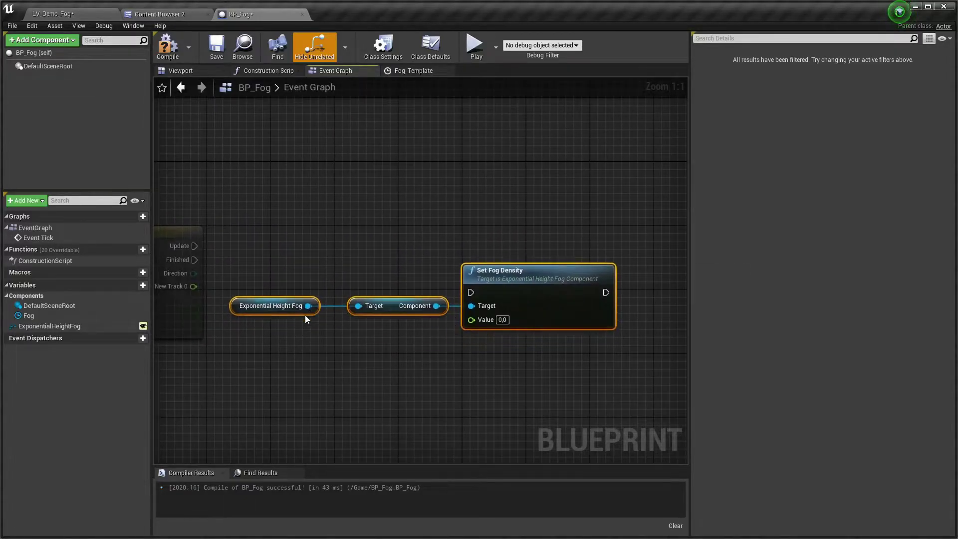
click(308, 298)
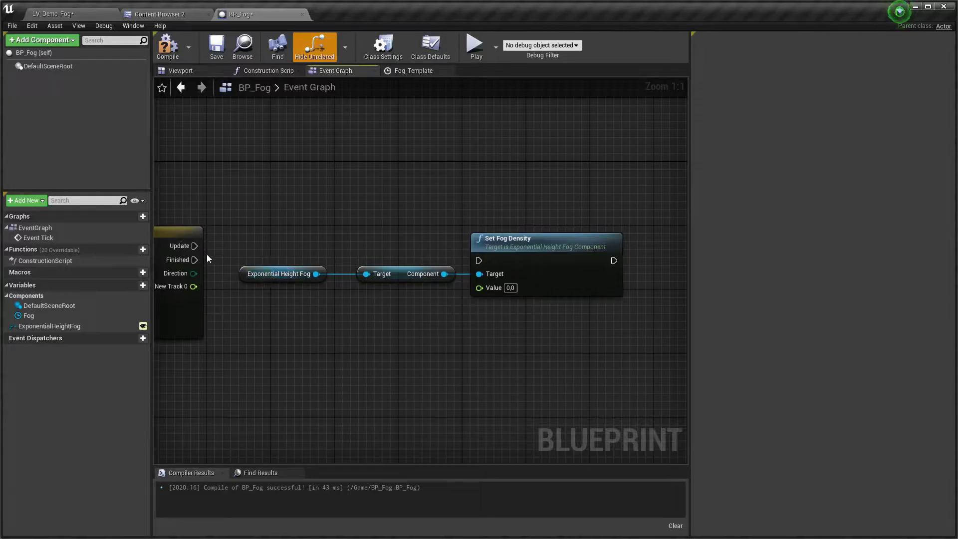
Step: Connect the Fog timeline's Update output to Set Fog Density's exec input and align it
drag(195, 246, 477, 263)
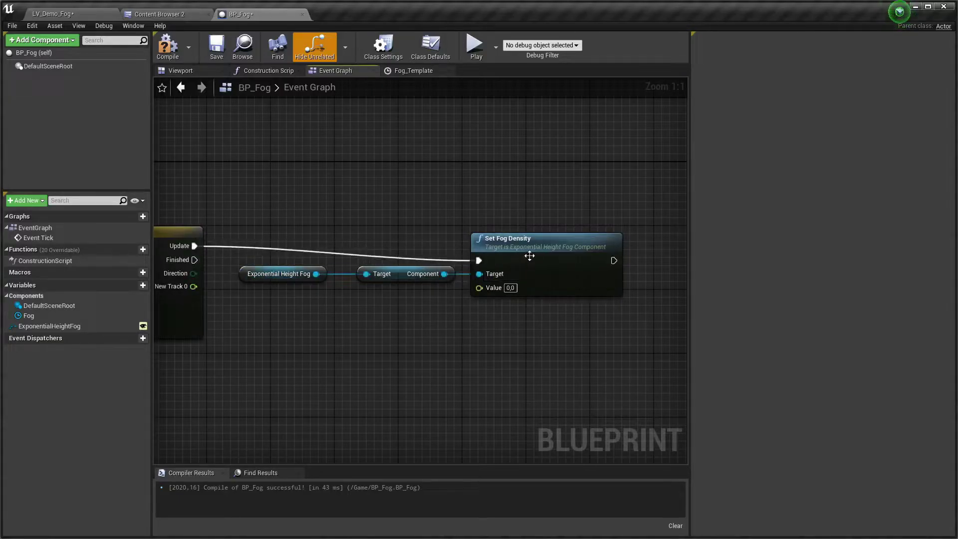
click(507, 239)
key(q)
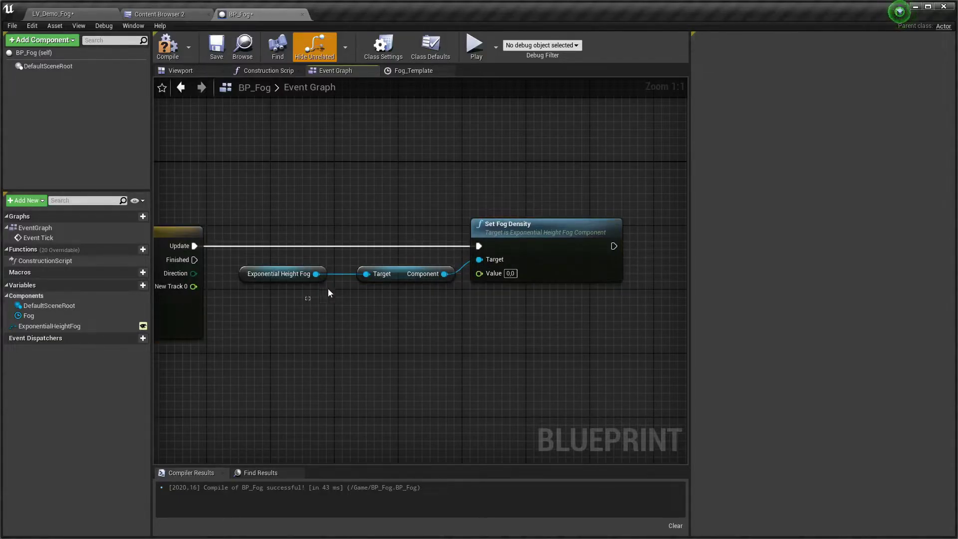
drag(328, 290, 421, 269)
right_drag(400, 288, 453, 265)
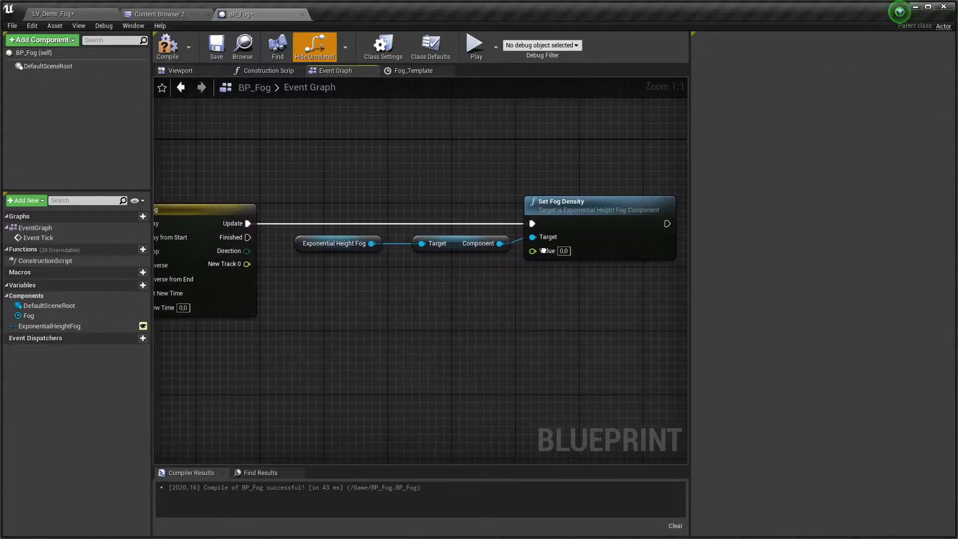
right_drag(542, 250, 577, 226)
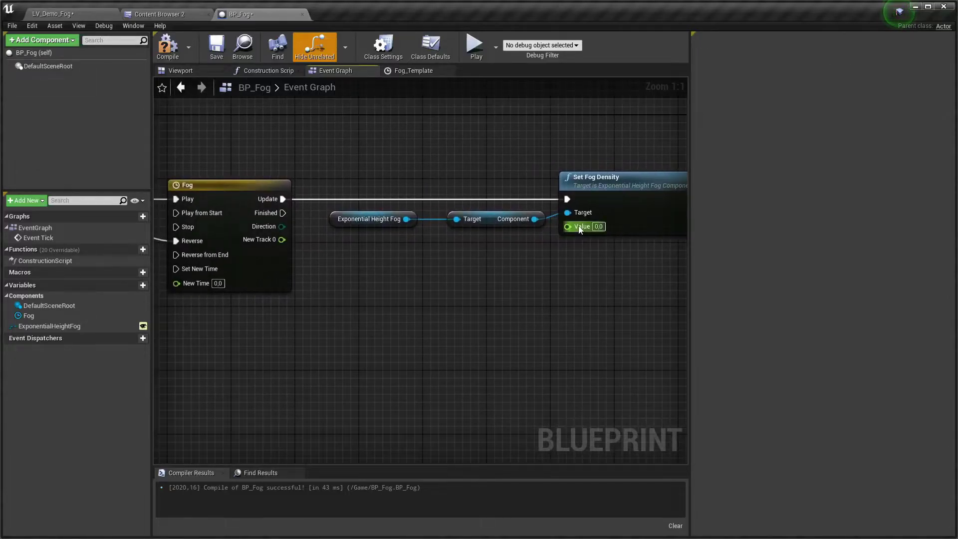
Step: Add a Lerp (Float) node and wire its Return Value into Set Fog Density's Value pin
right_click(506, 260)
text(lerp)
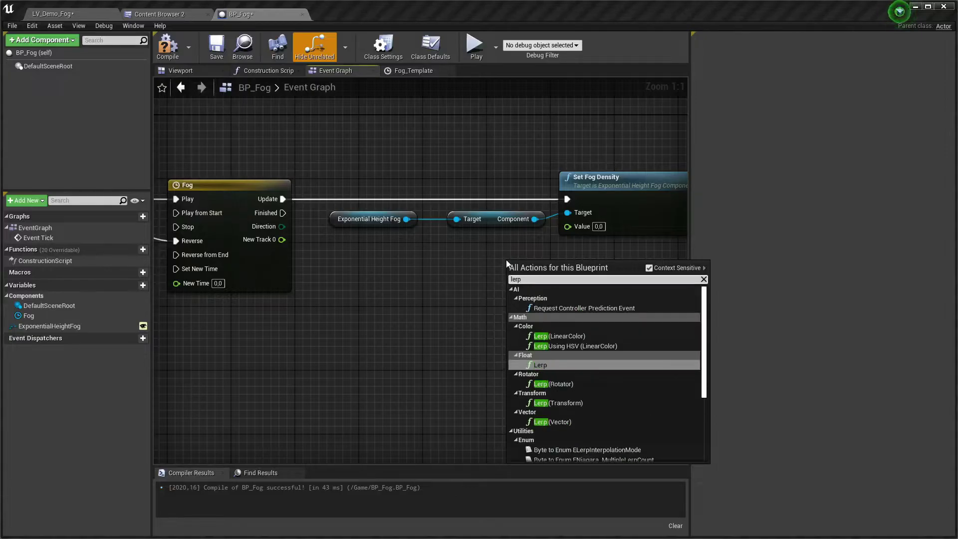
key(Return)
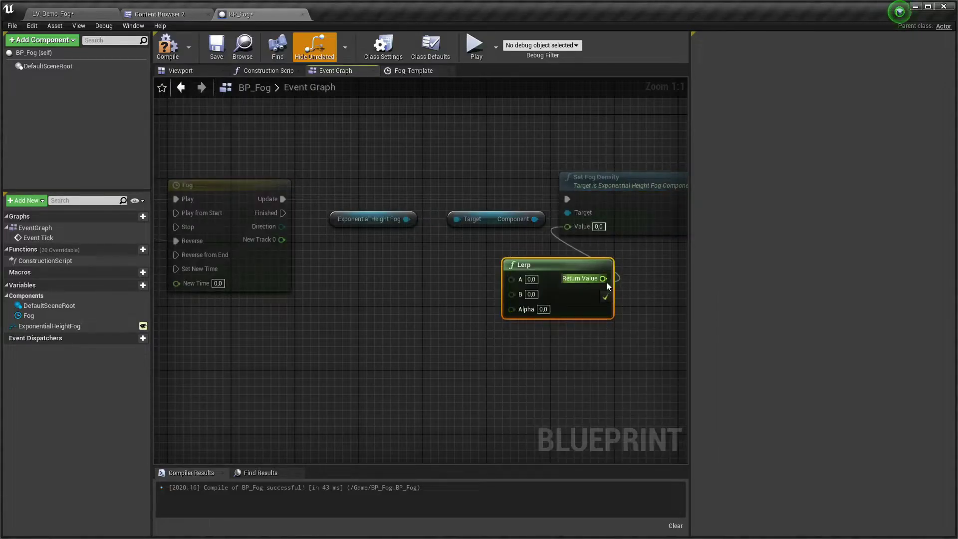
drag(603, 278, 567, 225)
drag(588, 295, 509, 280)
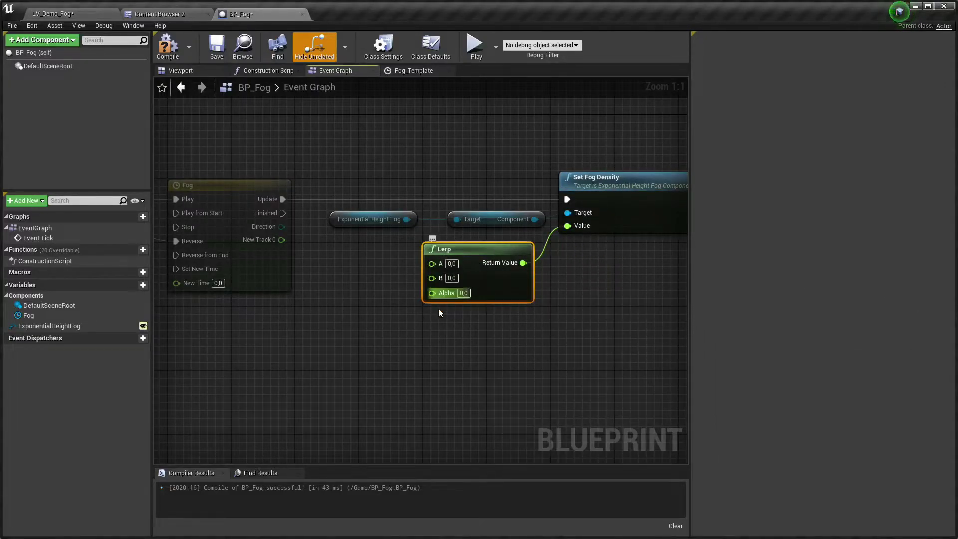
click(384, 298)
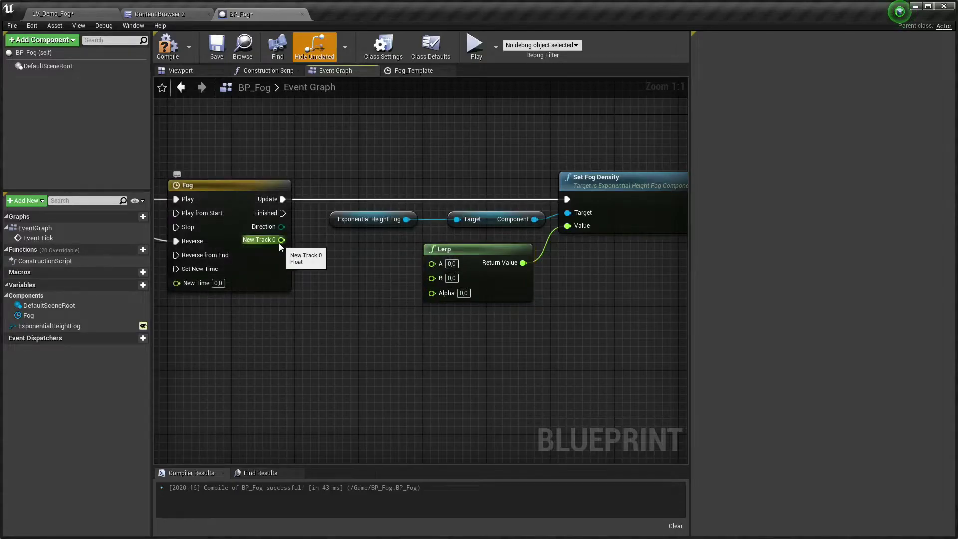
drag(281, 240, 328, 256)
click(392, 292)
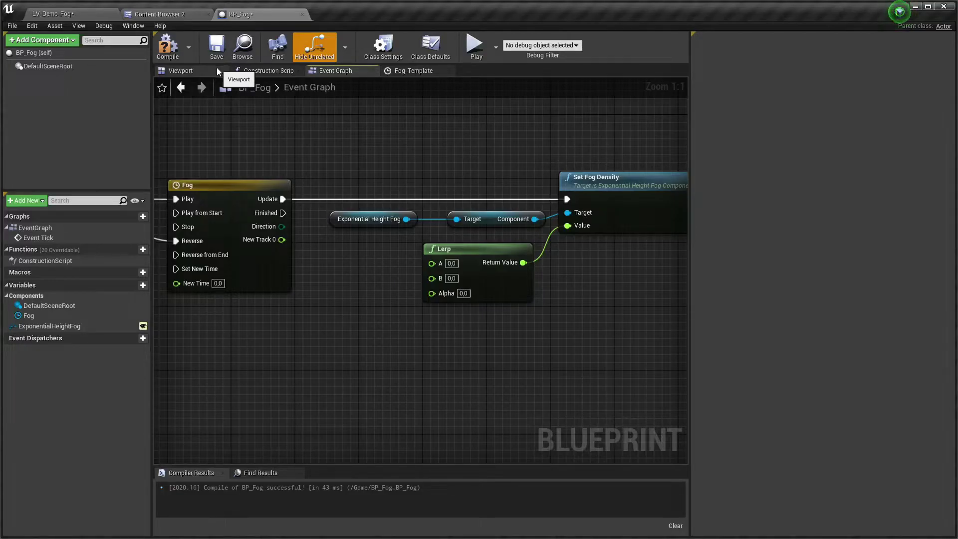
double_click(223, 184)
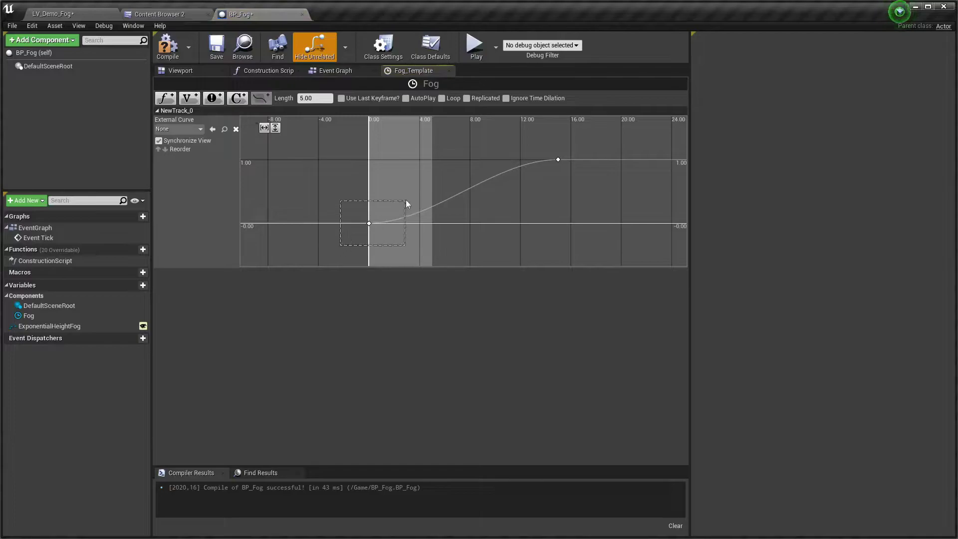
drag(340, 244, 406, 202)
drag(566, 150, 510, 148)
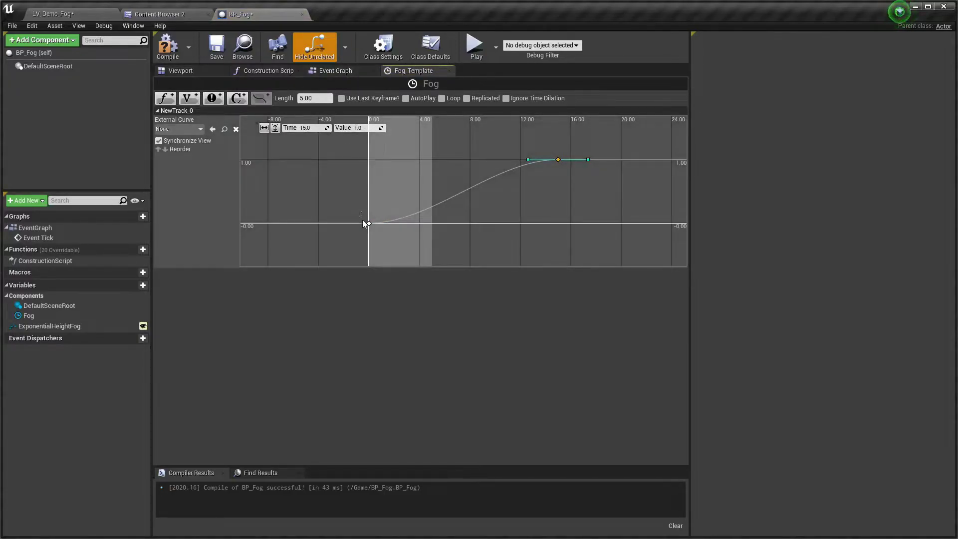
click(359, 233)
drag(359, 230, 531, 146)
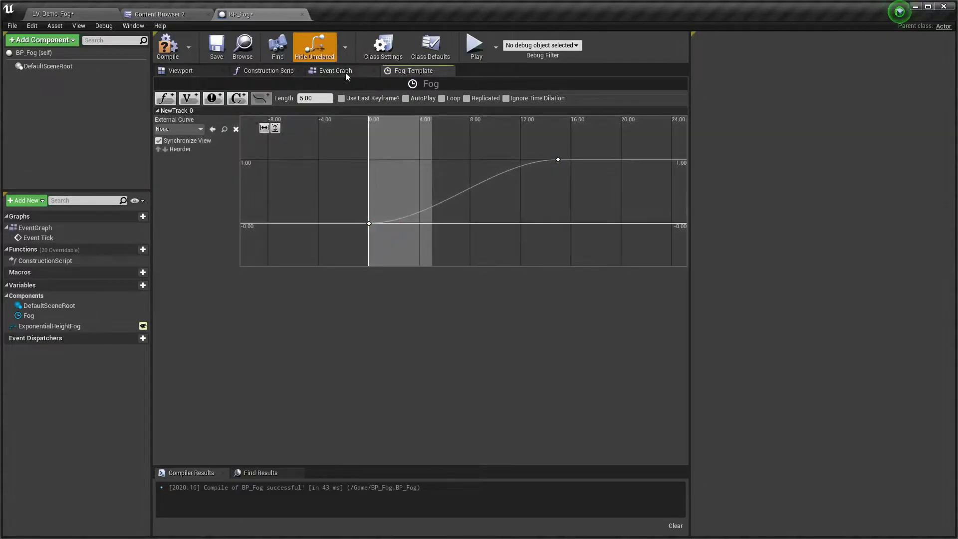
click(345, 72)
mouse_move(432, 263)
mouse_down()
mouse_move(415, 290)
mouse_move(439, 282)
mouse_up()
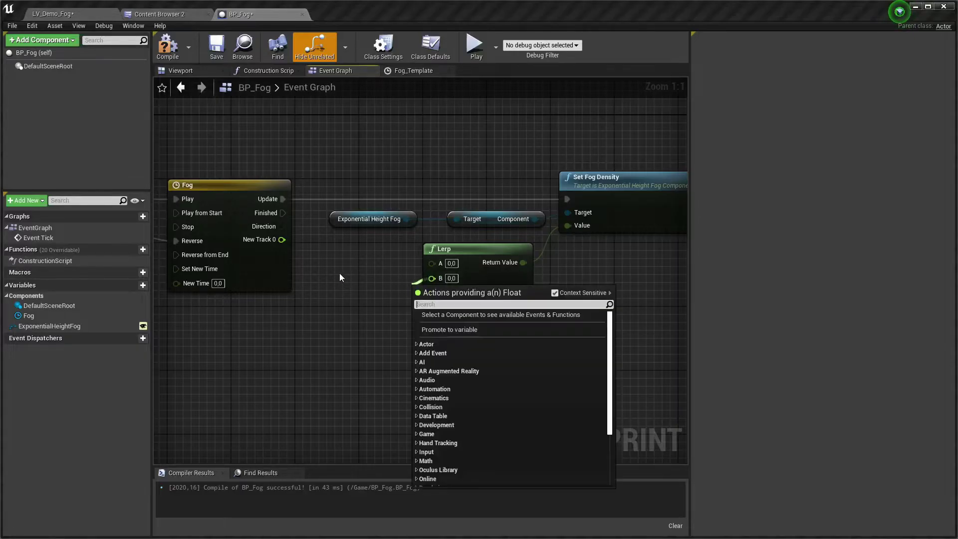
Step: Wire the Fog timeline's New Track 0 output into the Lerp's Alpha pin
click(310, 259)
drag(282, 239, 434, 292)
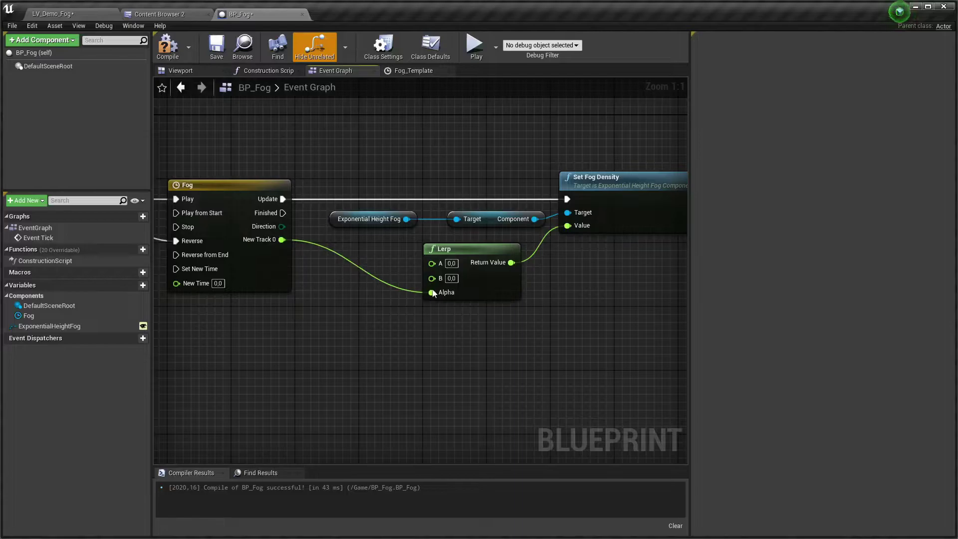
click(466, 291)
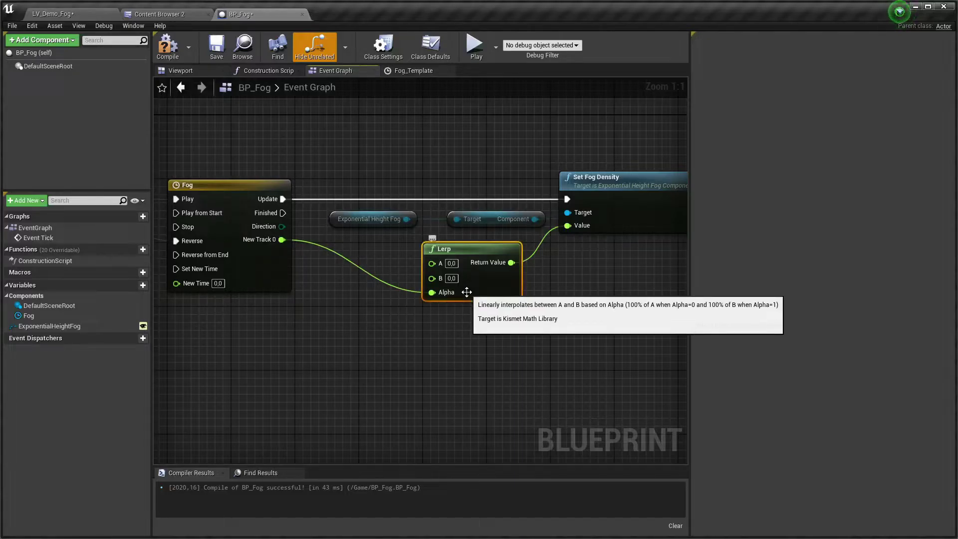
click(438, 305)
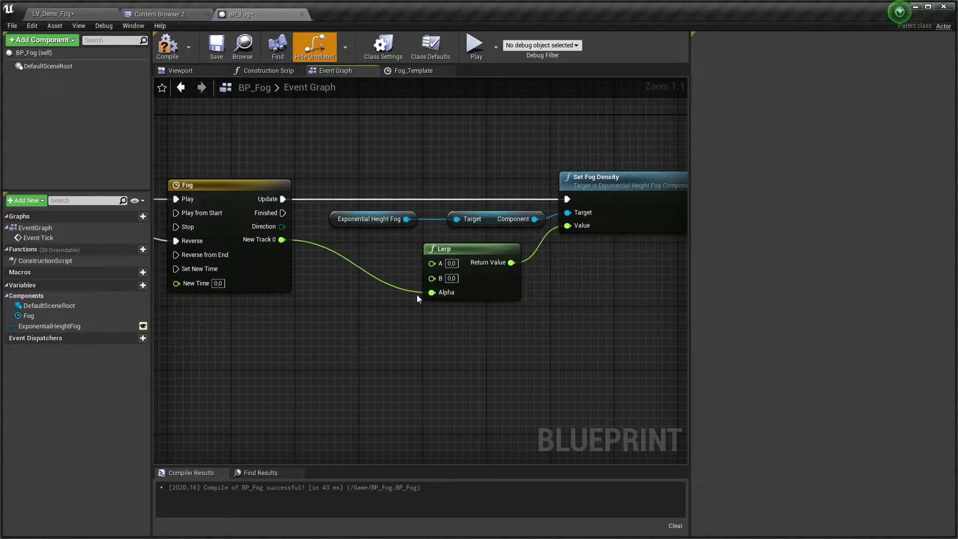
double_click(232, 199)
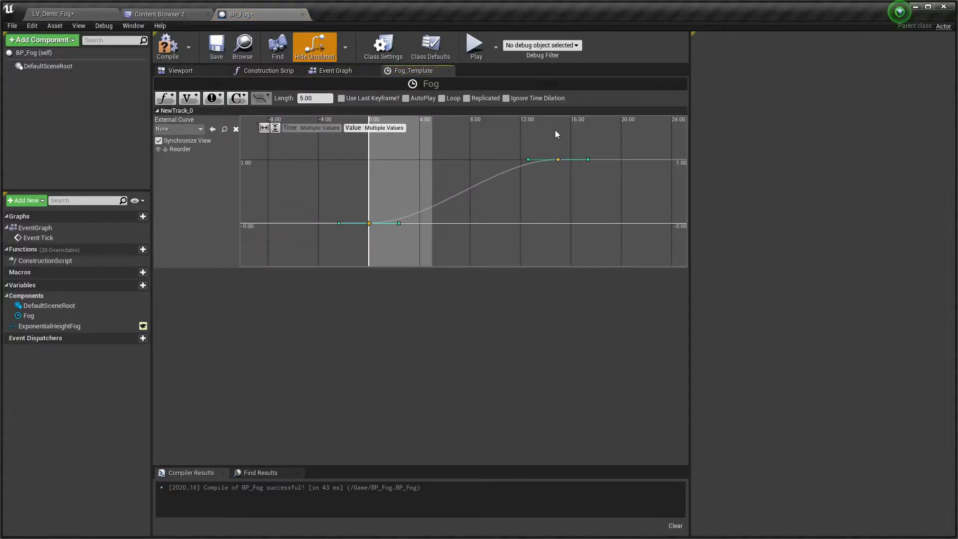
click(343, 74)
right_drag(330, 183, 503, 187)
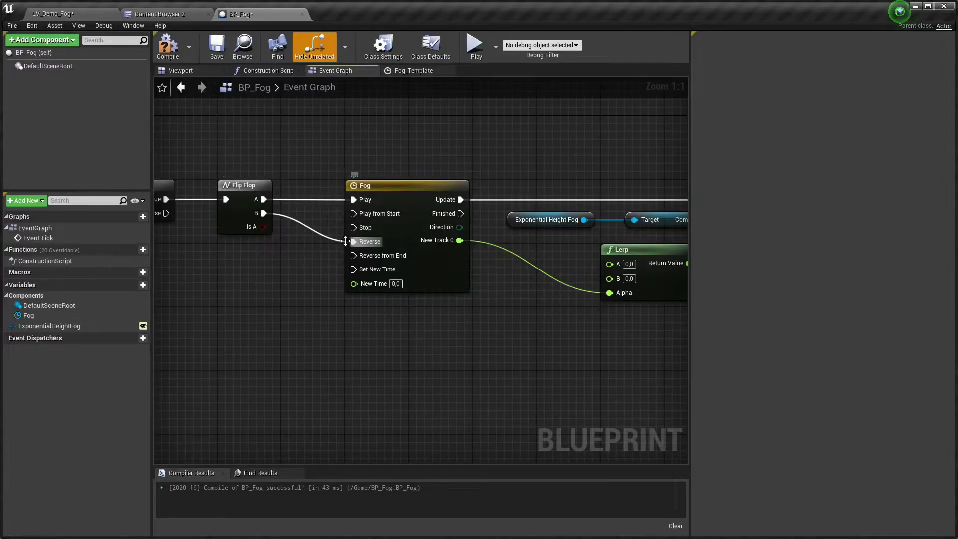
right_drag(594, 280, 493, 244)
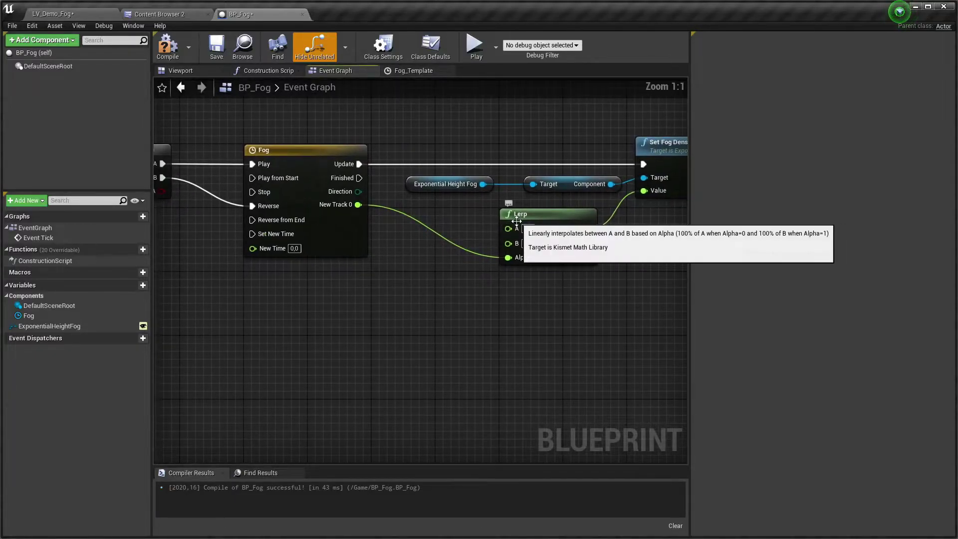
Step: Promote the Lerp's A input to a float variable named Fog_Ambiant
right_click(507, 229)
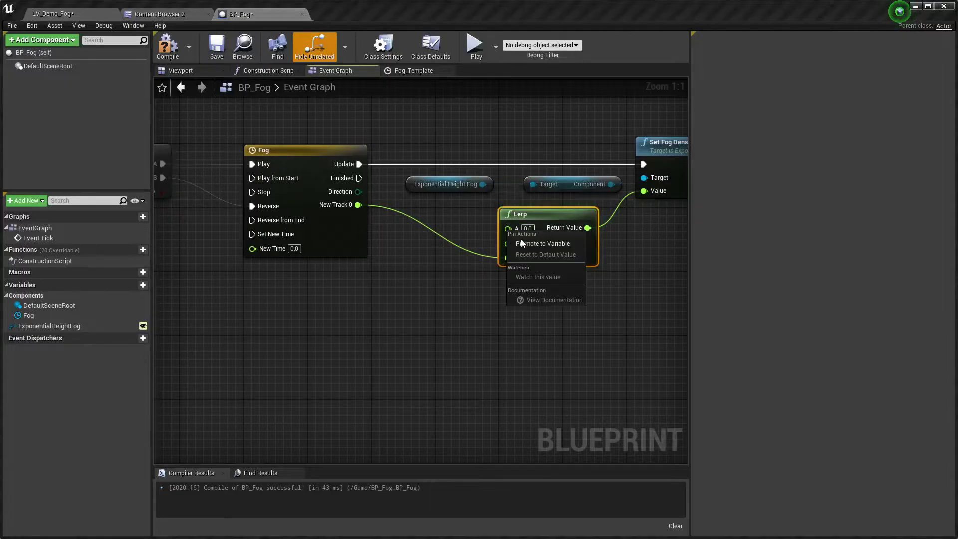
click(525, 242)
text(F)
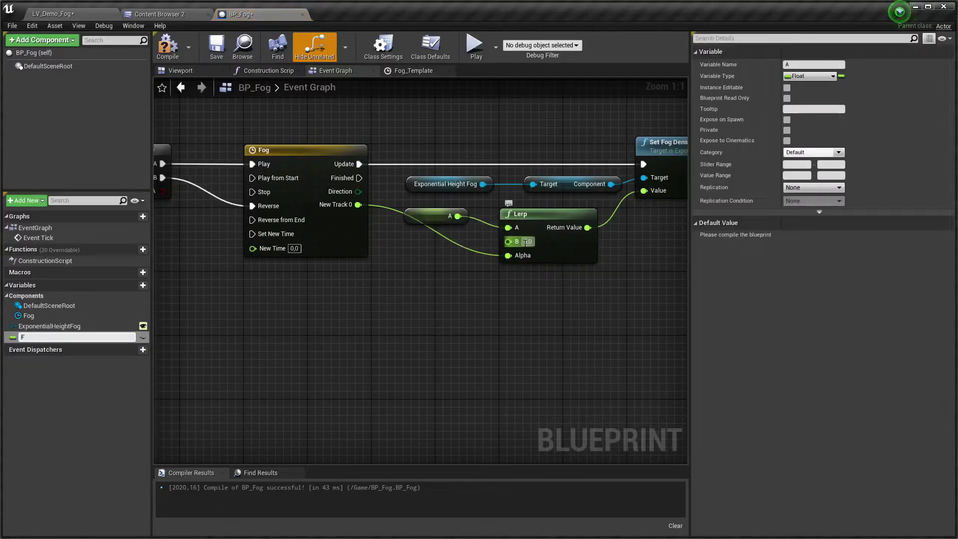
text(og_Ambiant)
key(Return)
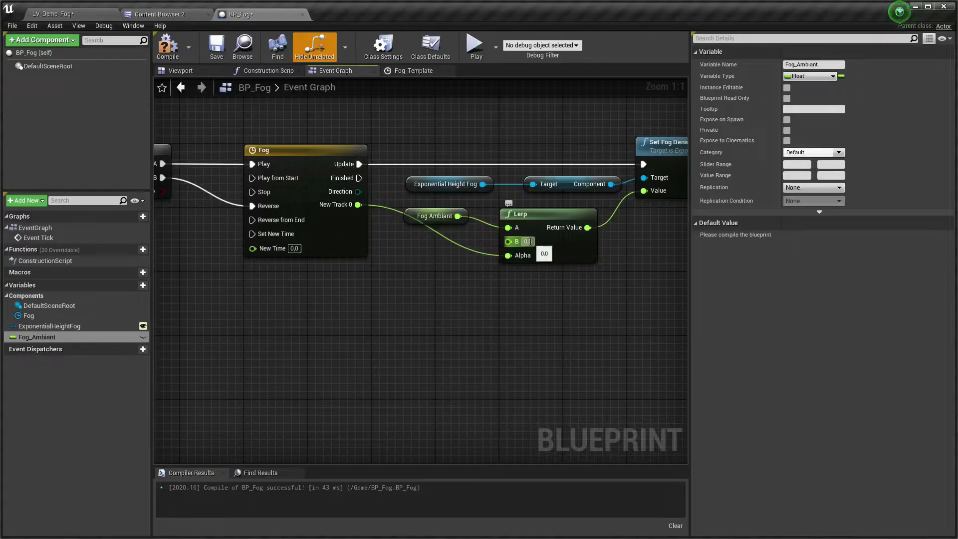
click(527, 241)
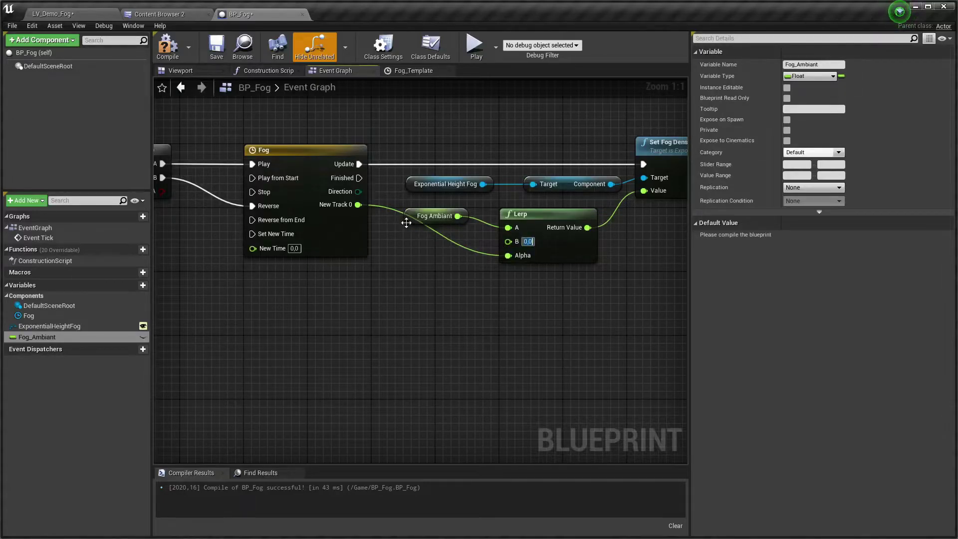
drag(406, 222, 295, 279)
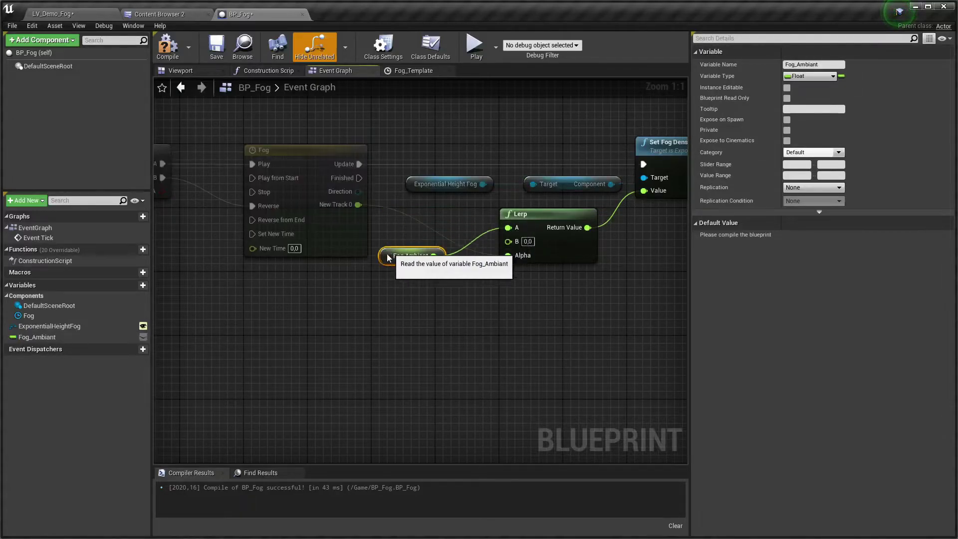
Step: Promote the Lerp's B input to a float variable named Fog_Fort, placed below Fog_Ambiant
right_click(509, 244)
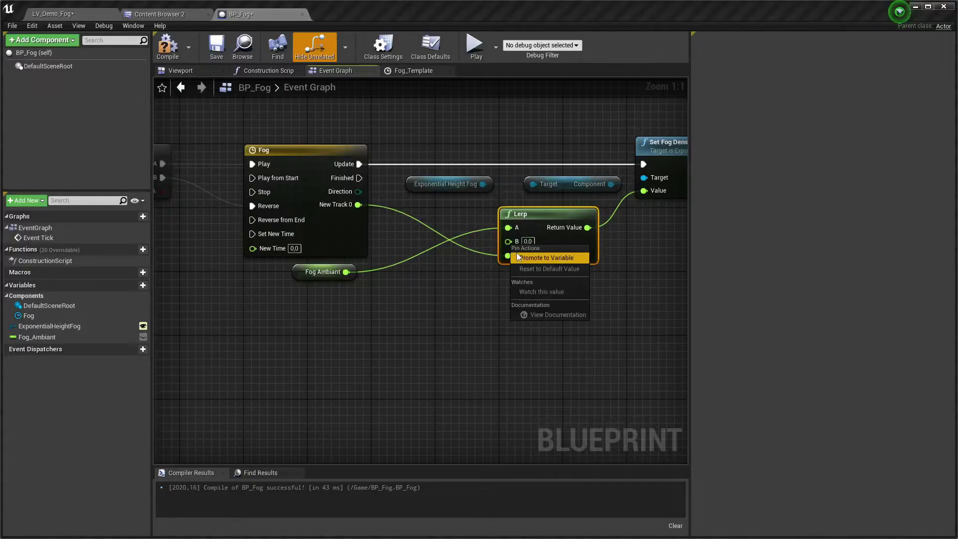
click(519, 256)
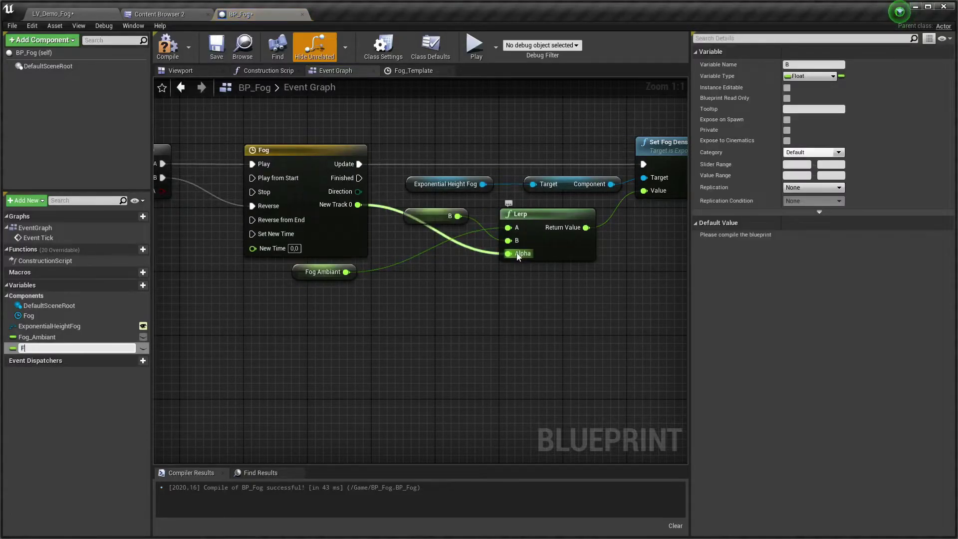
text(Fog_Fort)
key(Return)
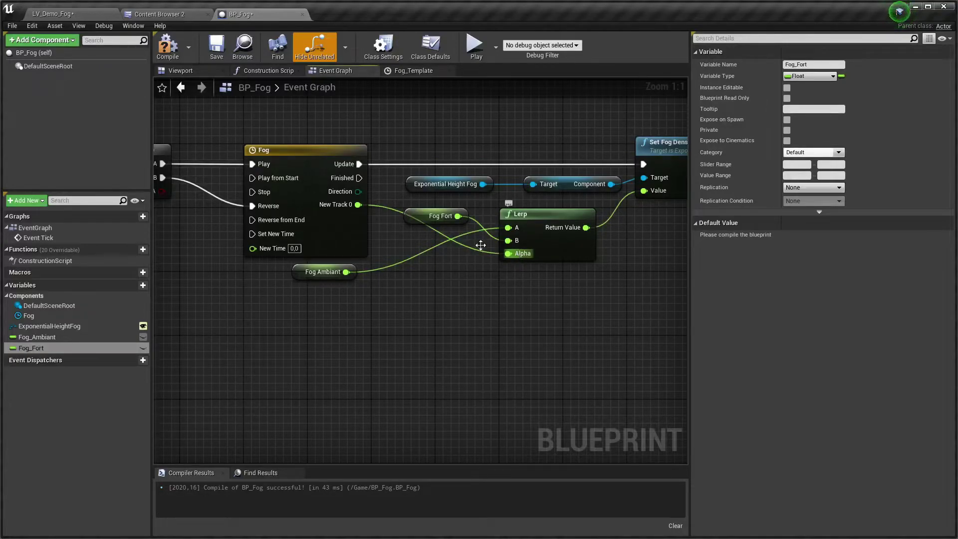
drag(439, 216, 327, 295)
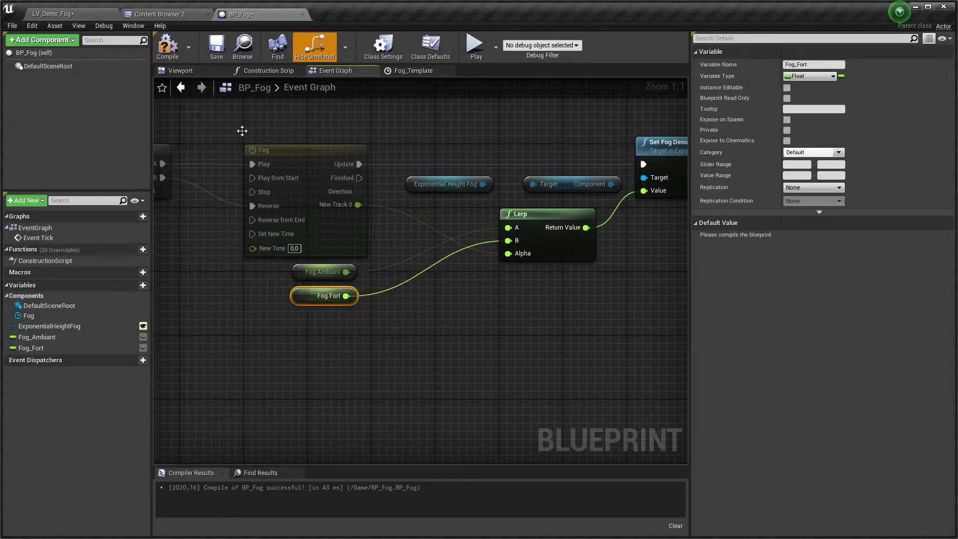
Step: Compile, then try Fog Density values such as 0,0169 on the level's ExponentialHeightFog
click(167, 46)
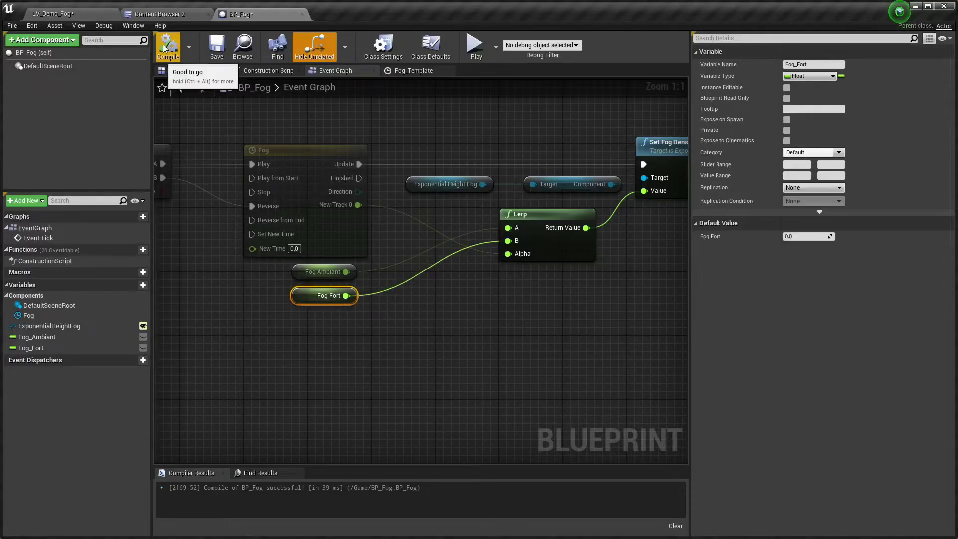
click(324, 272)
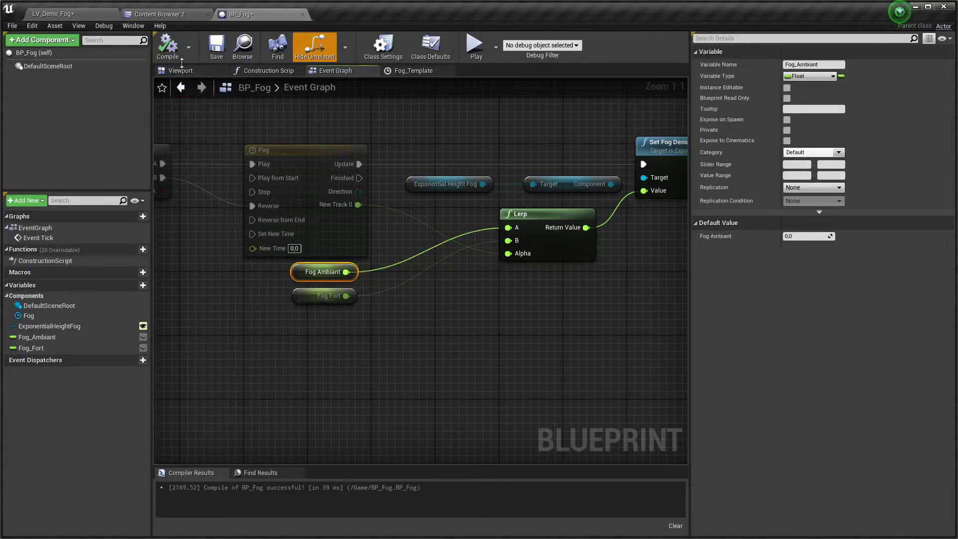
click(52, 14)
click(476, 161)
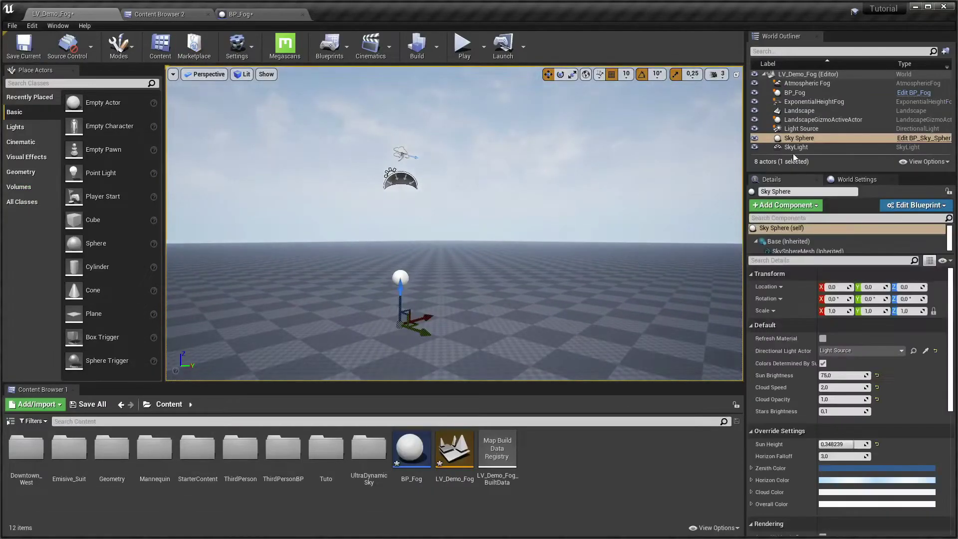
click(809, 100)
click(838, 299)
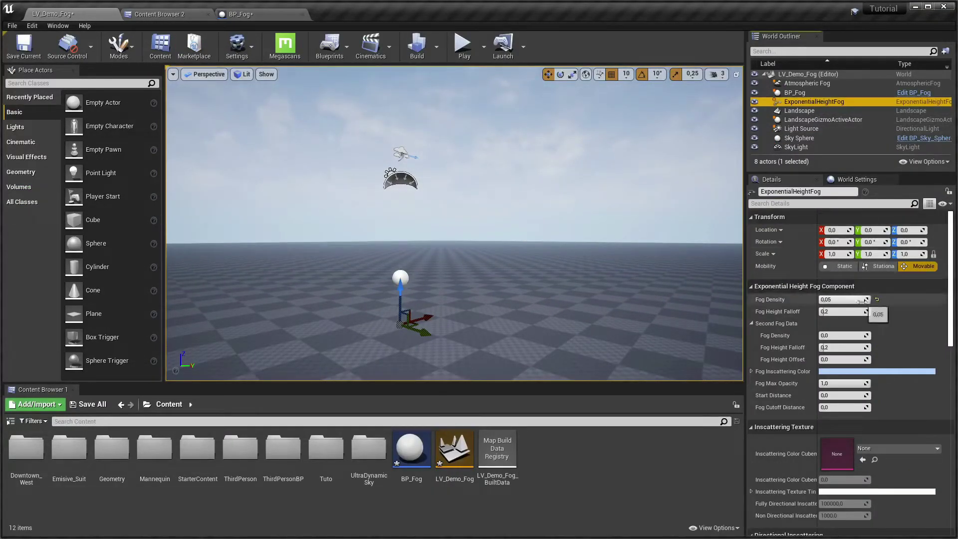
text(0,0169)
drag(835, 299, 828, 299)
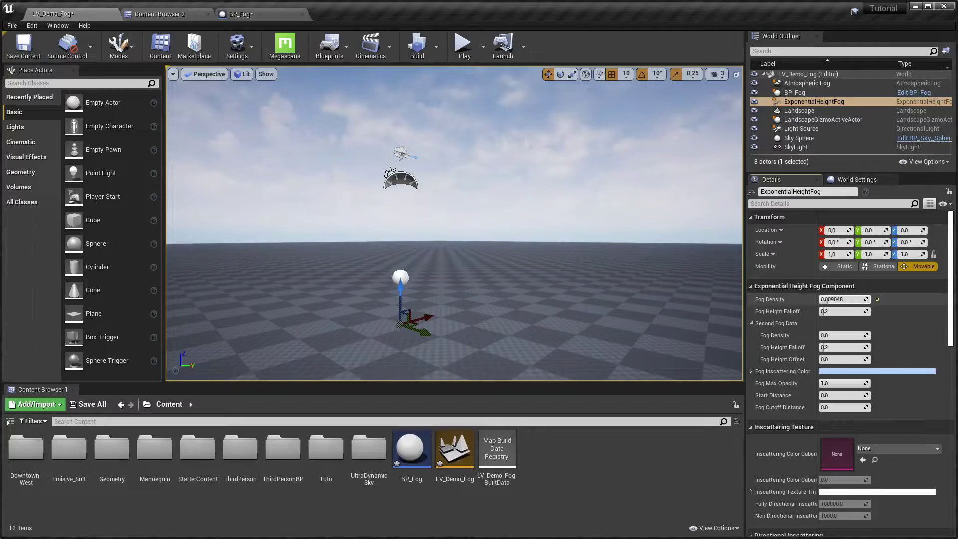
text(0,015)
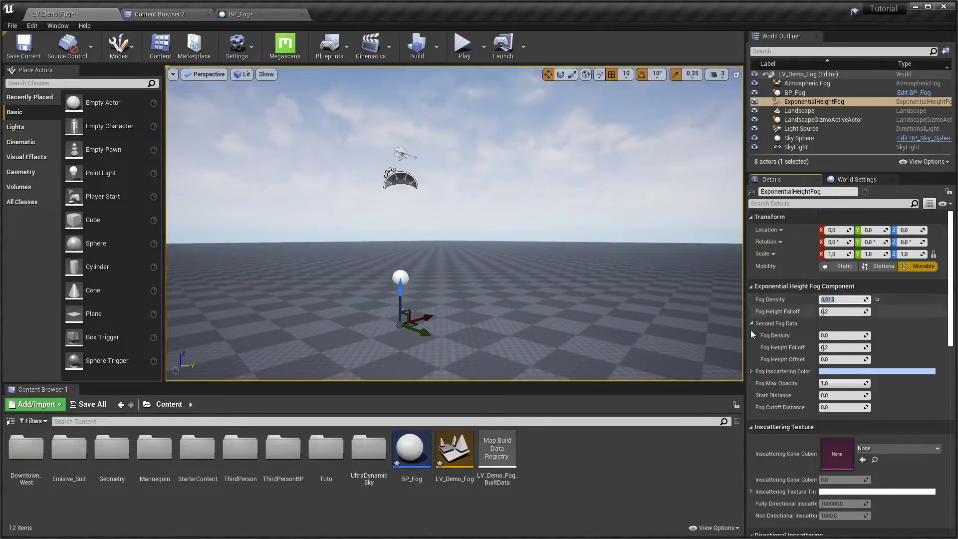
right_drag(529, 347, 529, 347)
Step: Set Fog_Ambiant's default to 0.015 and type a denser 0,08 default for Fog_Fort
click(848, 299)
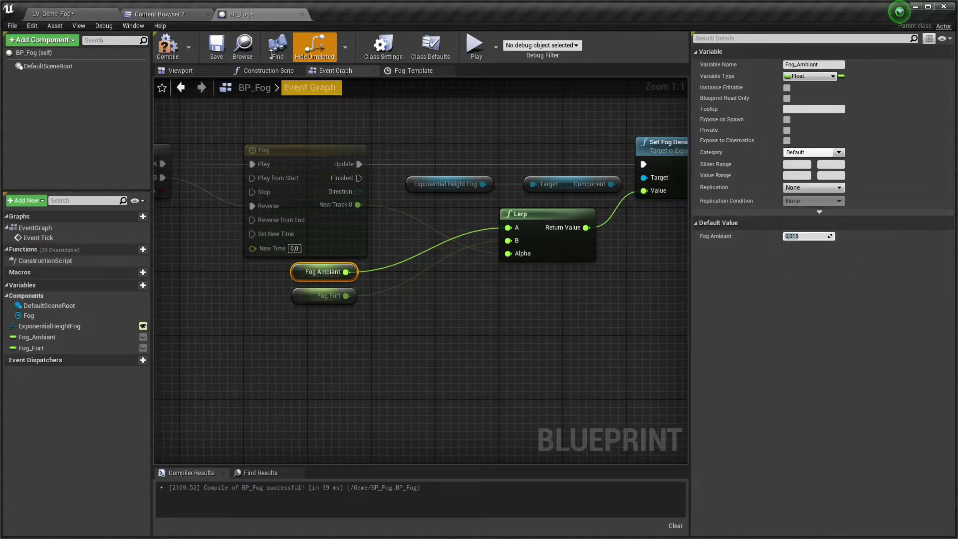
click(139, 15)
click(94, 11)
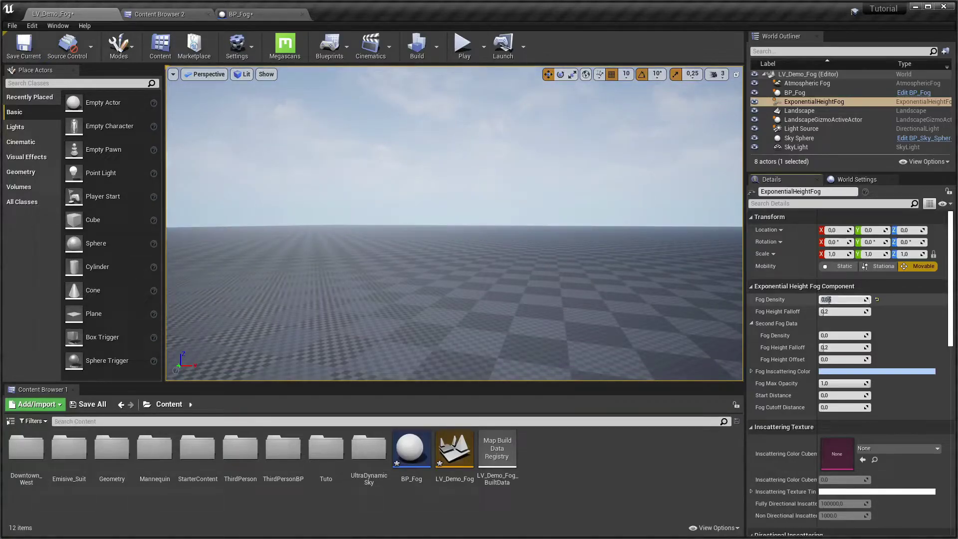
key(Return)
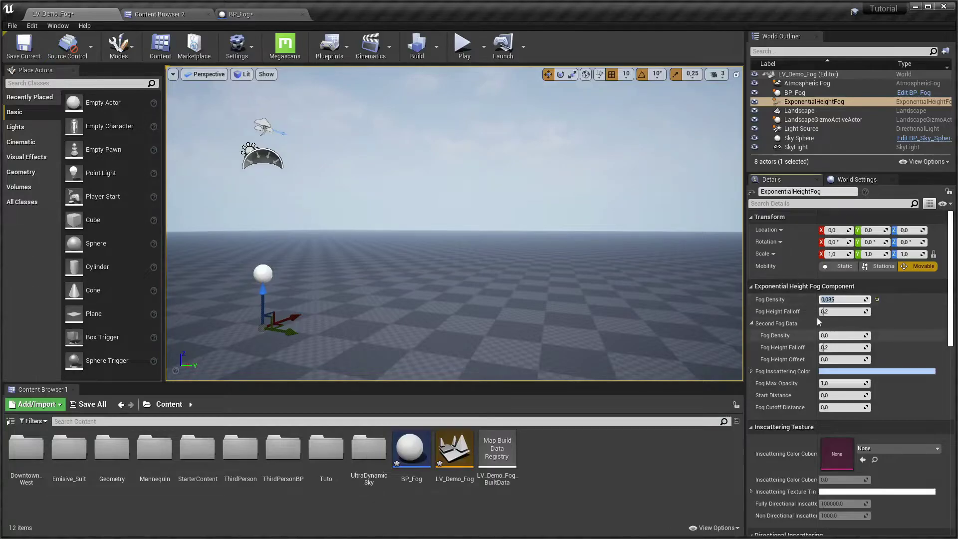
click(251, 18)
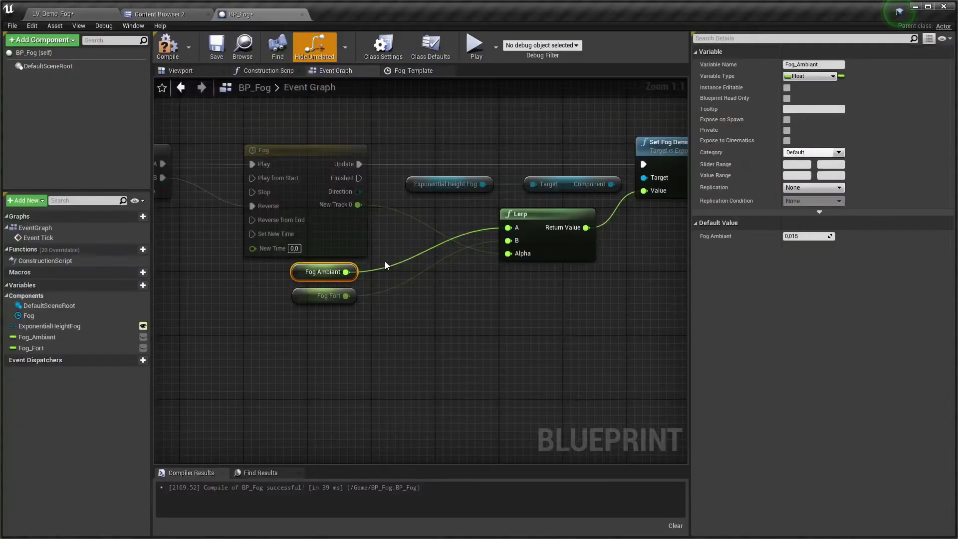
click(296, 297)
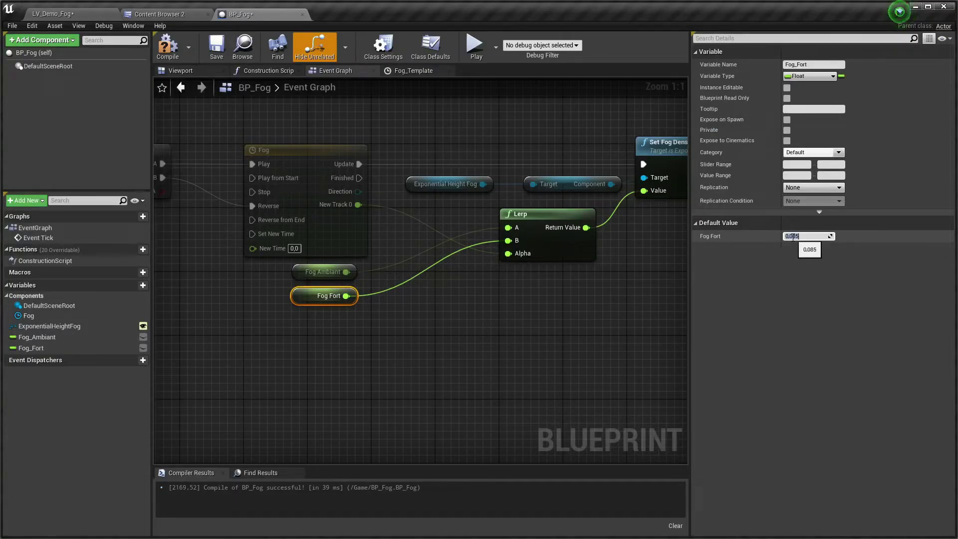
key(Return)
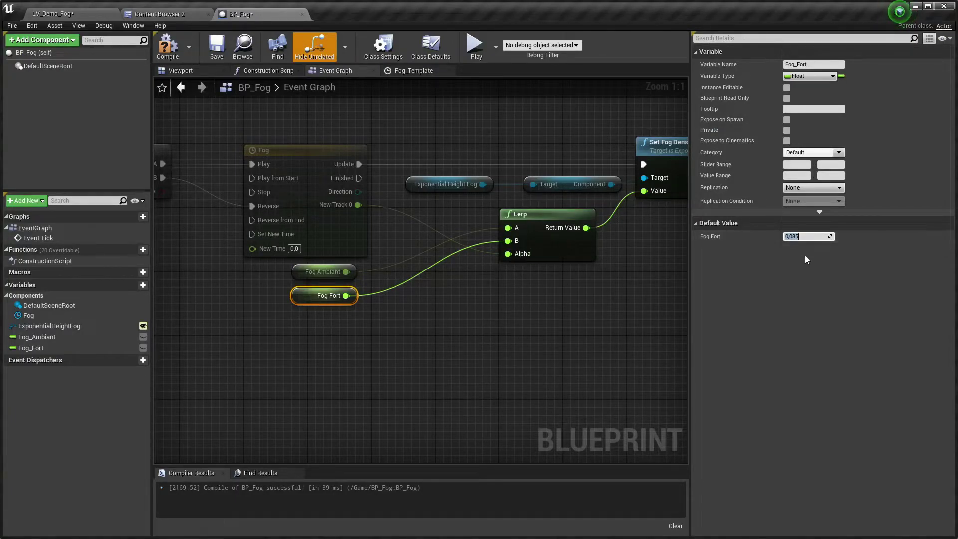
text(0,08)
Step: Make Fog_Ambiant and Fog_Fort instance editable and give Fog_Fort the category Fog
click(456, 292)
click(142, 337)
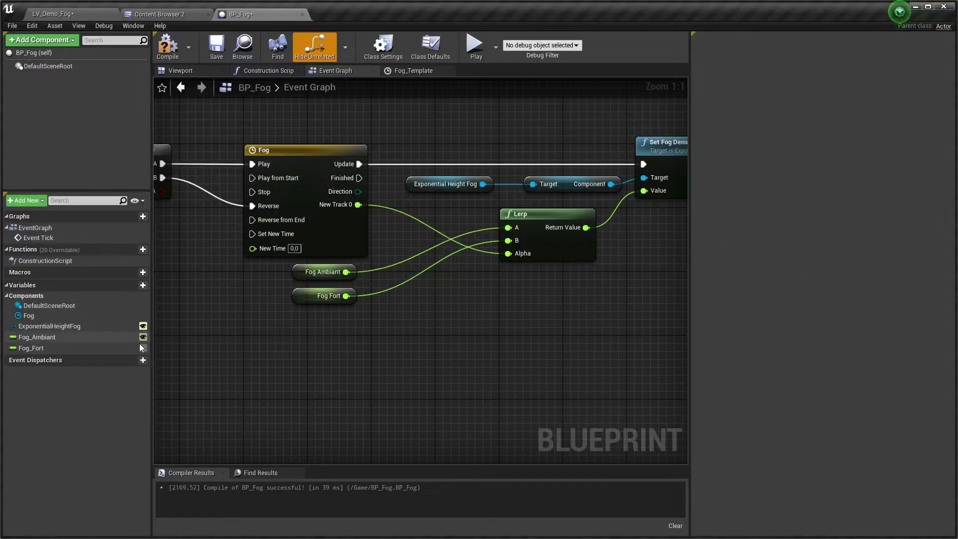
click(142, 348)
click(110, 347)
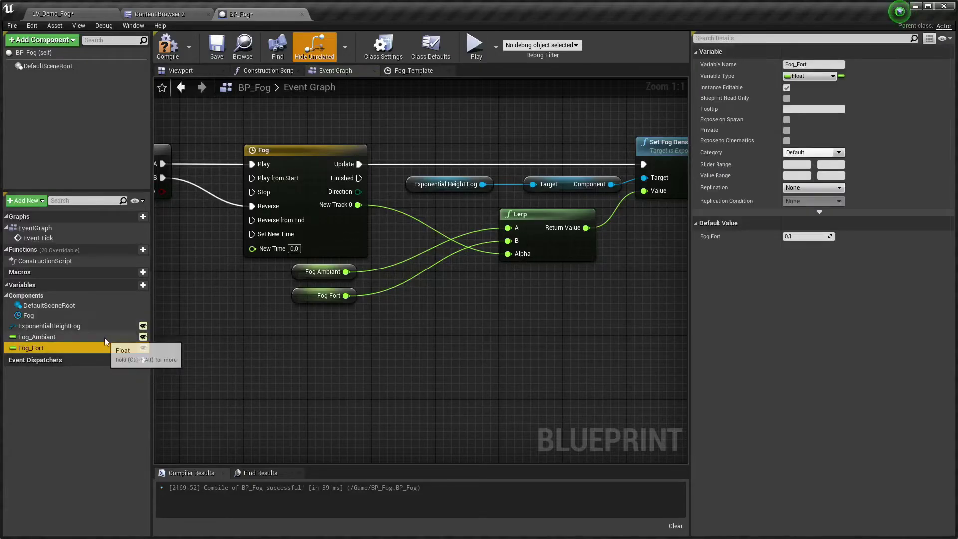
click(798, 152)
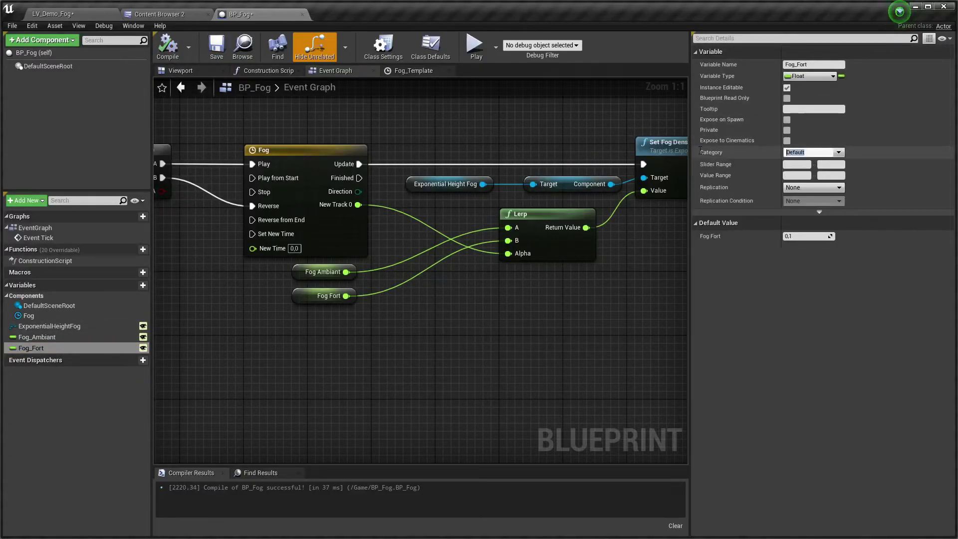
text(Fog)
key(Return)
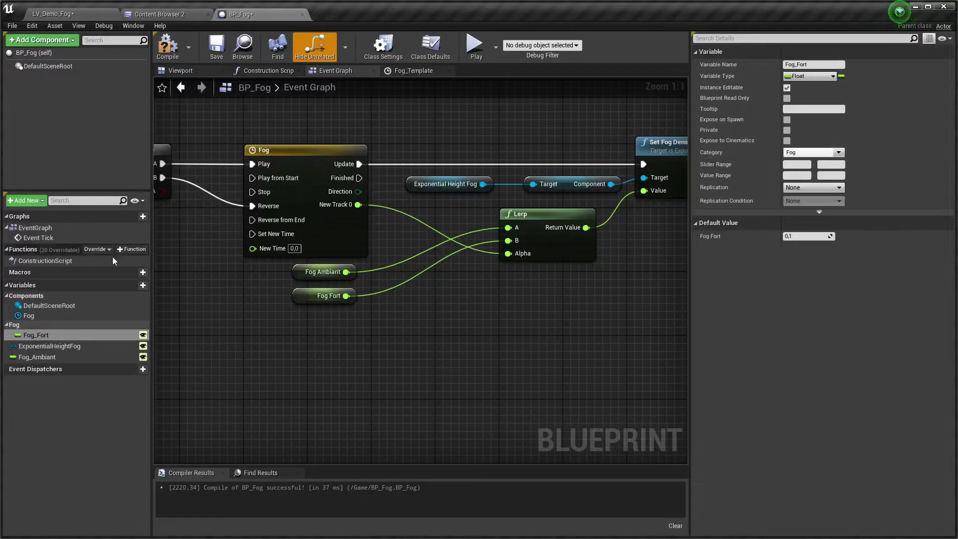
Step: Move Fog_Ambiant into the Fog category and recompile the blueprint
drag(80, 355, 9, 328)
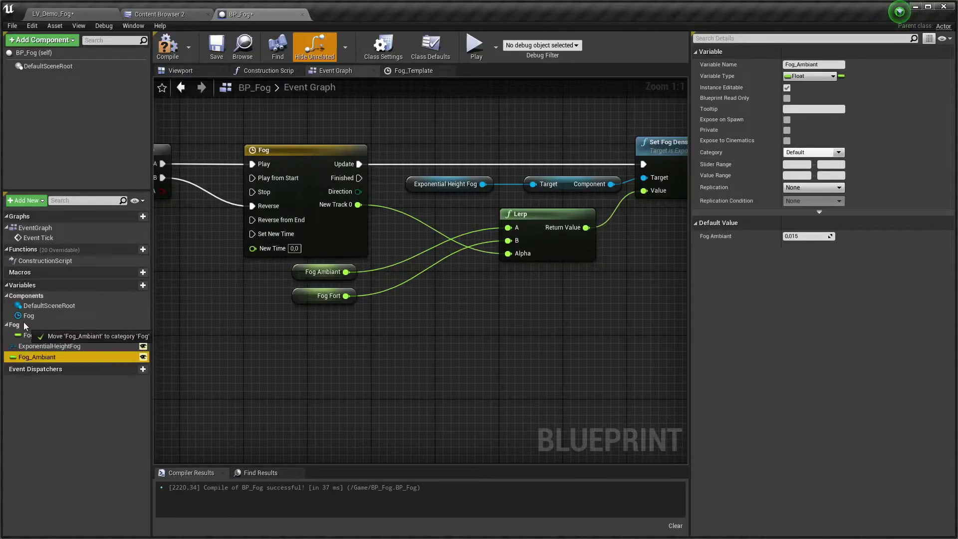
click(49, 335)
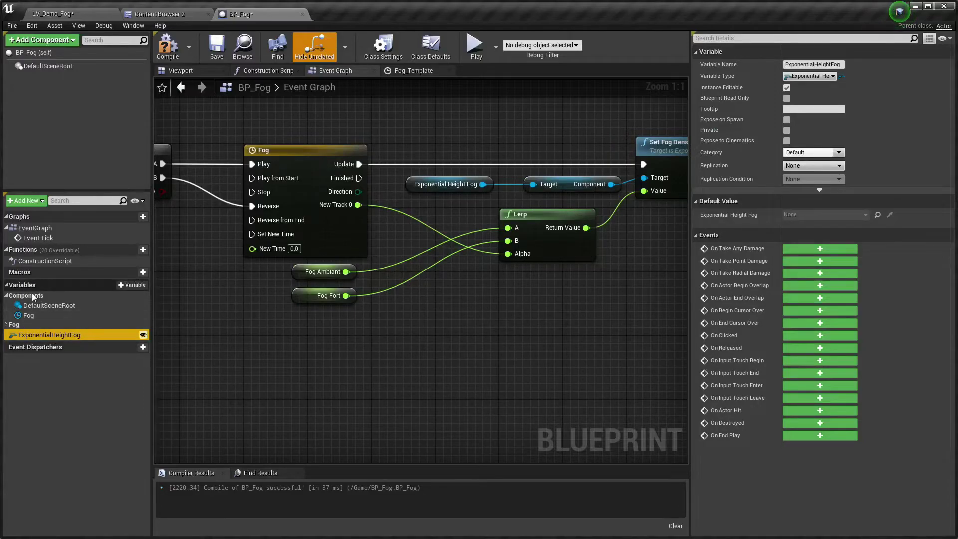
click(172, 50)
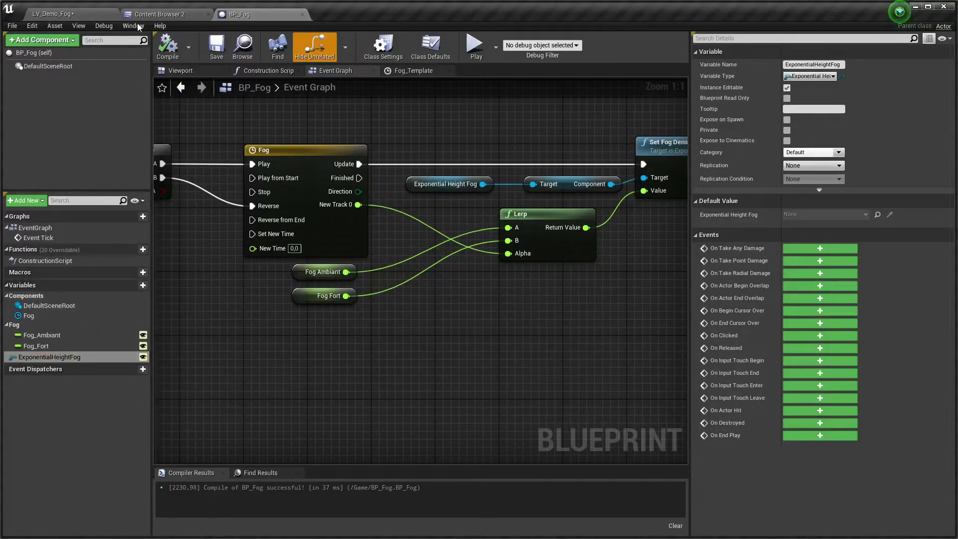
click(83, 15)
Step: Verify the placed BP_Fog shows Fog Ambiant 0.015 and Fog Fort 0.1, discarding the extra BP_Fog2
right_drag(397, 261, 349, 261)
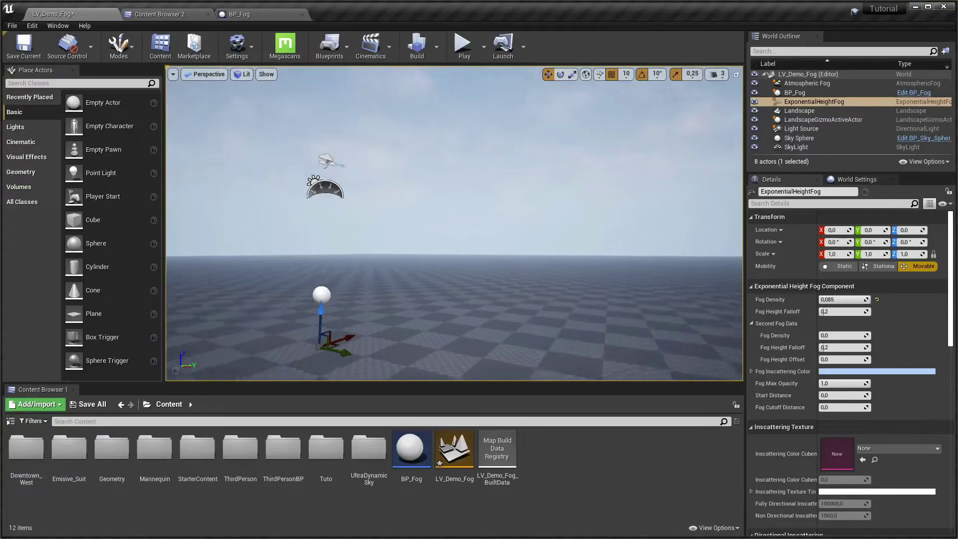
click(419, 265)
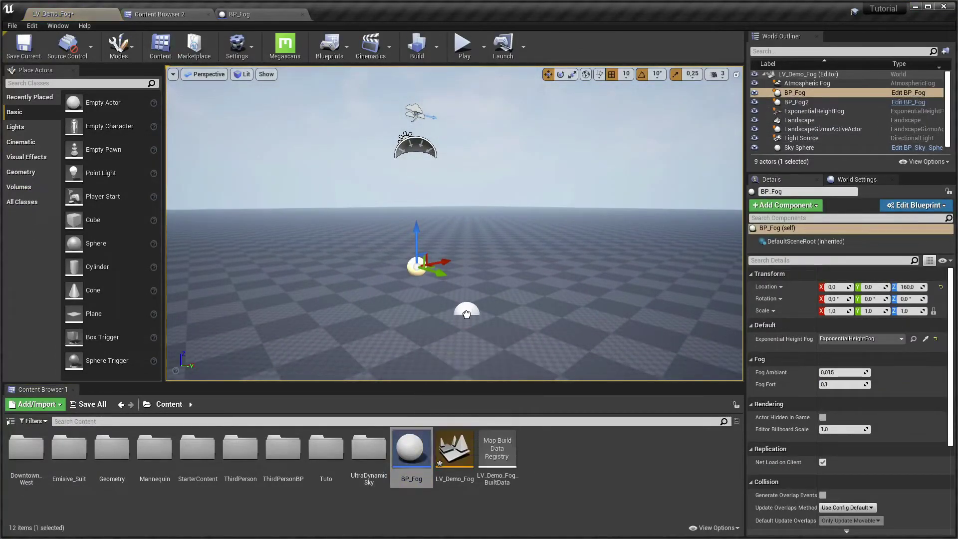
drag(417, 452, 405, 448)
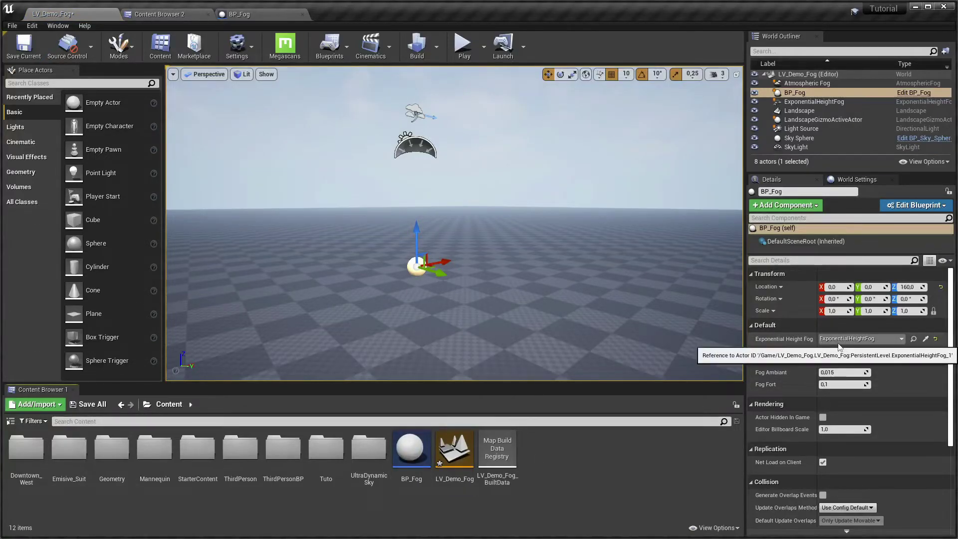
click(617, 331)
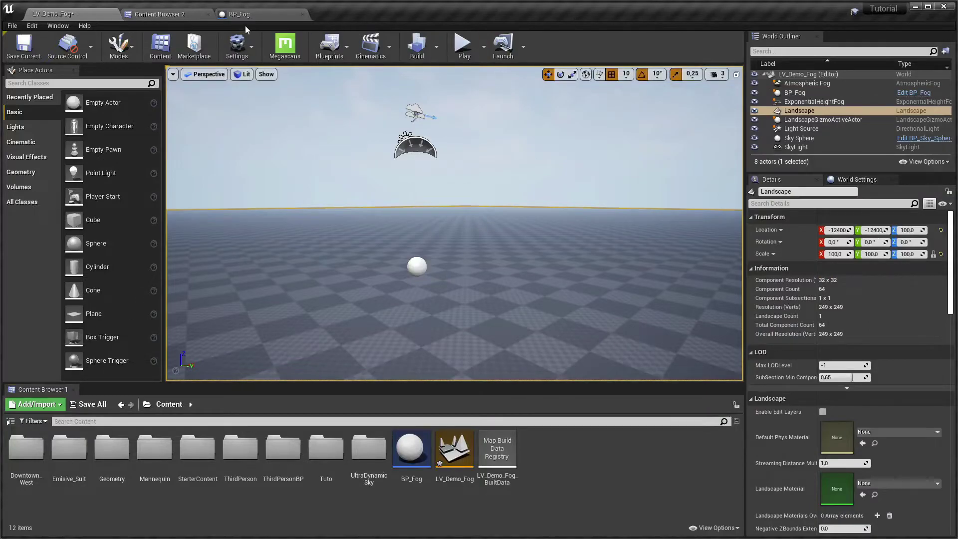
click(239, 13)
mouse_move(519, 269)
right_down()
mouse_move(403, 274)
mouse_move(494, 256)
mouse_move(570, 278)
right_up()
scroll(558, 250, down, 4)
scroll(503, 279, up, 4)
Step: Add a Print String node wired between the Delay's Completed output and the Branch
drag(427, 219, 393, 219)
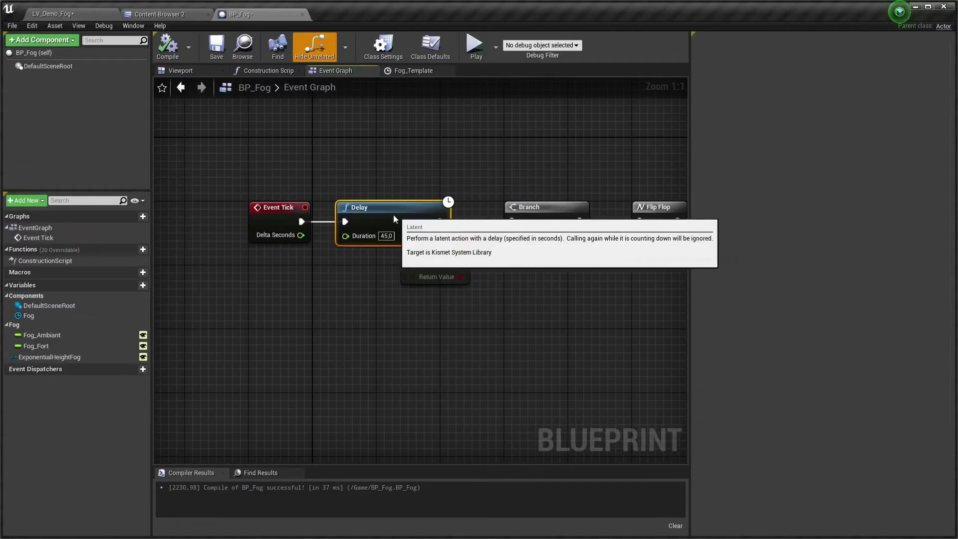
right_click(430, 156)
text(print)
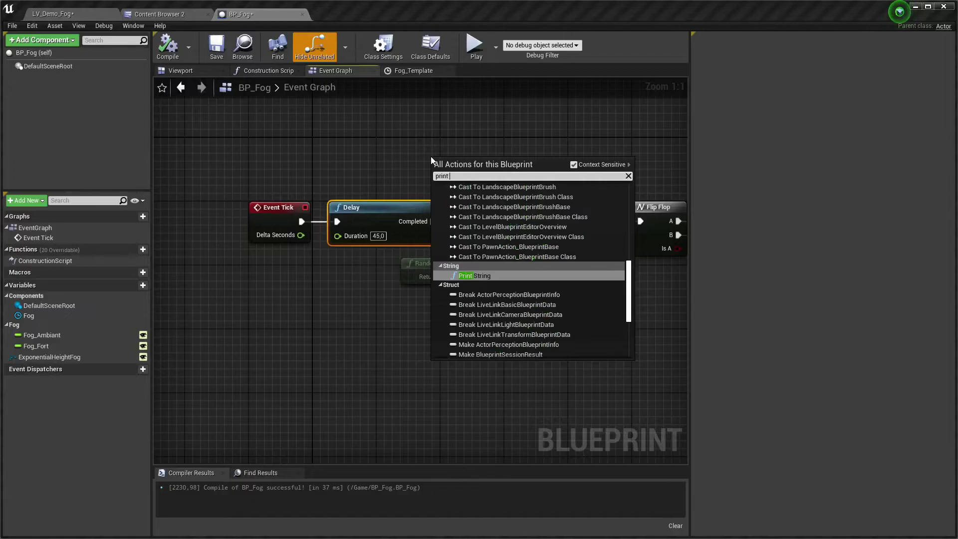
key(Return)
right_drag(439, 210, 344, 272)
drag(379, 234, 403, 195)
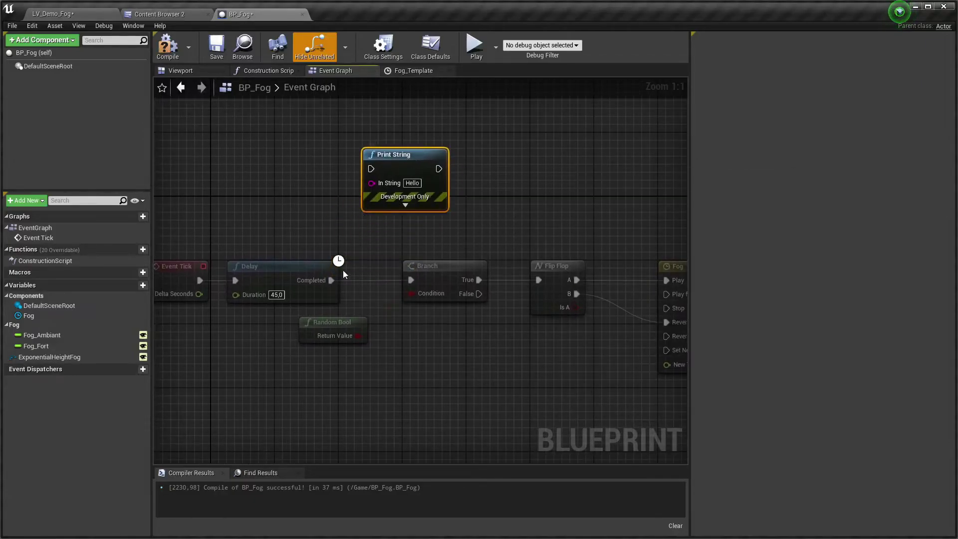
drag(338, 281, 370, 168)
drag(438, 169, 411, 280)
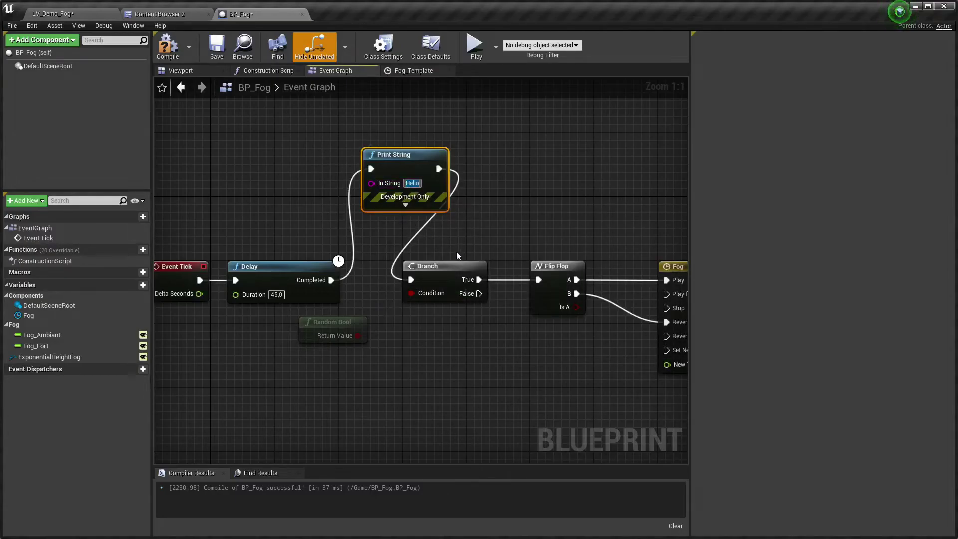
Step: Replace the Print String with a duplicate placed above the Fog timeline
key(ctrl+c)
key(ctrl+v)
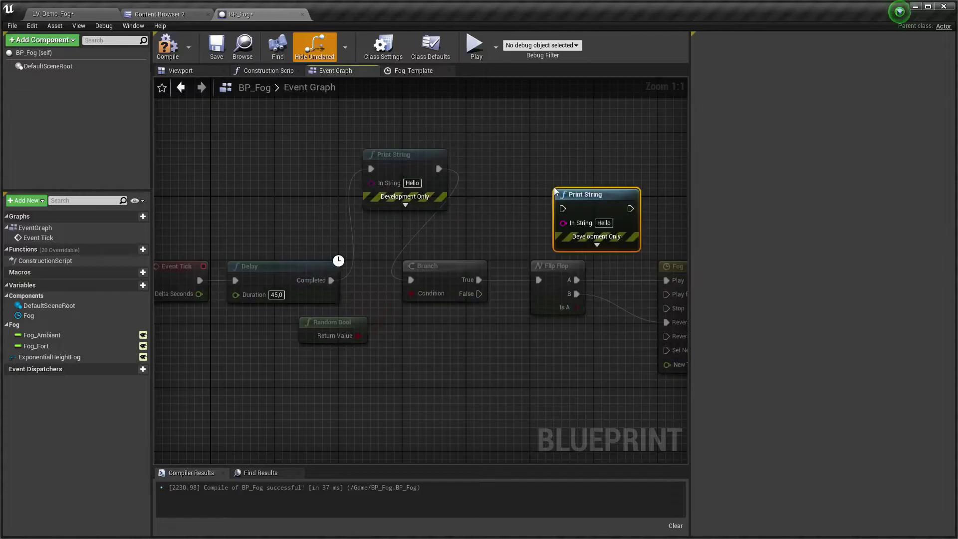
click(412, 166)
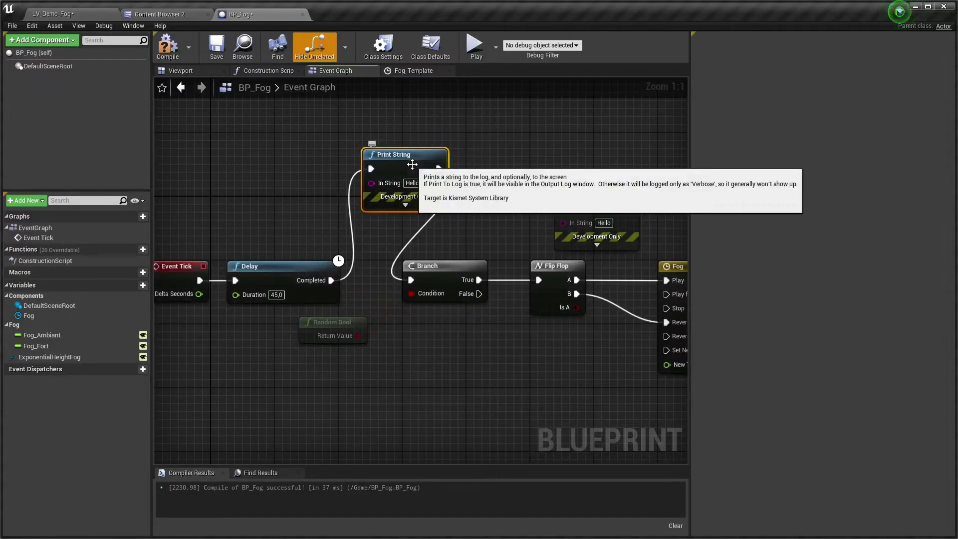
key(Delete)
right_drag(523, 225, 310, 227)
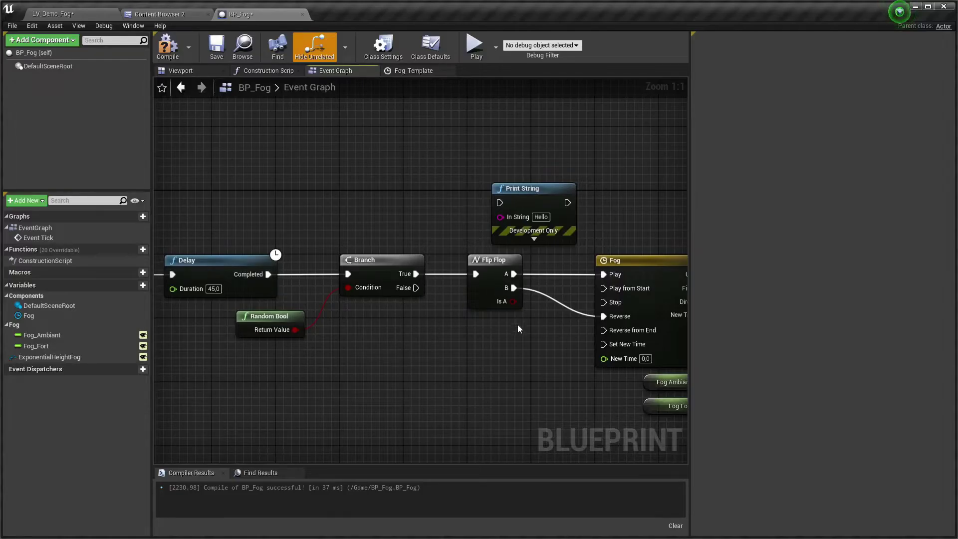
right_drag(518, 328, 346, 328)
mouse_move(343, 207)
mouse_down()
mouse_move(366, 226)
mouse_move(359, 210)
mouse_up()
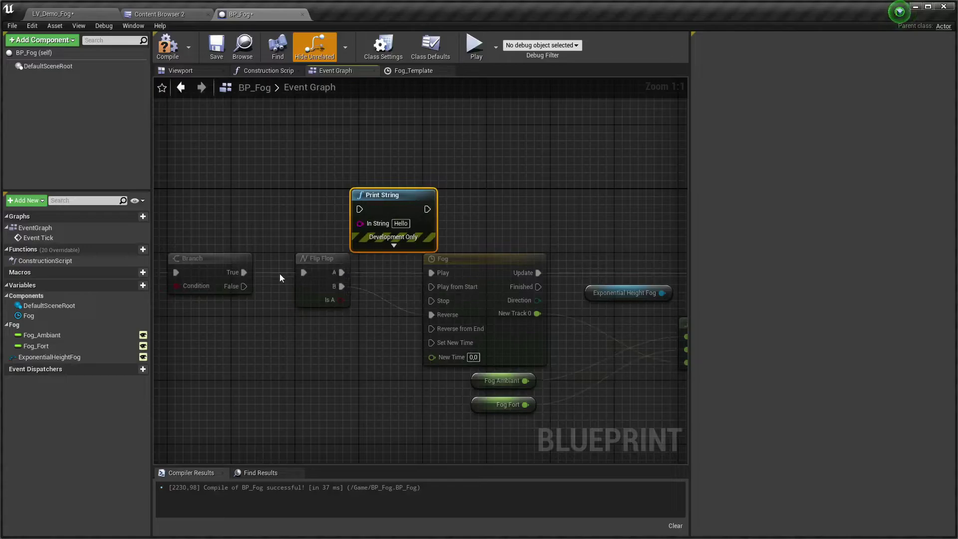
Step: Wire Branch True through Print String into the Flip Flop, set In String to 'Fog', compile and save
drag(244, 272, 359, 209)
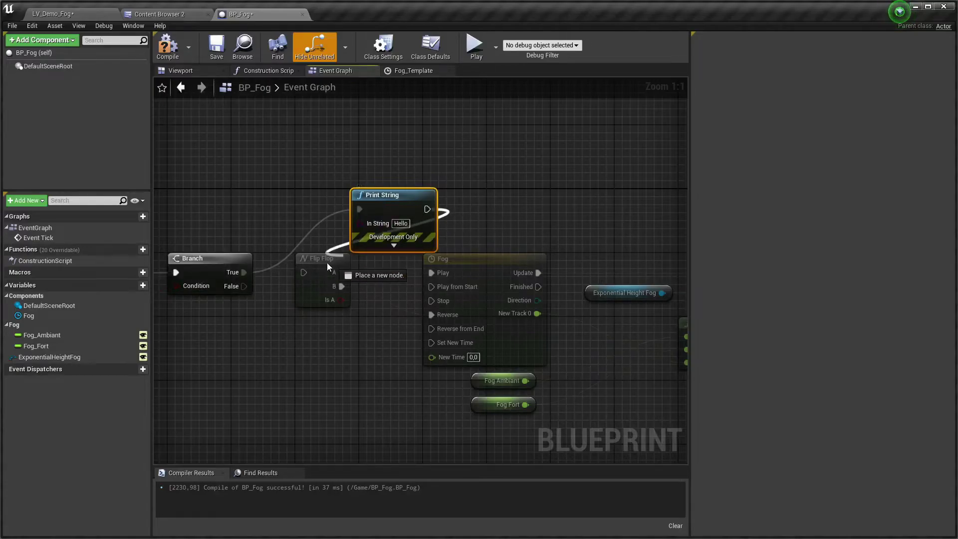
drag(427, 209, 303, 271)
drag(407, 224, 410, 227)
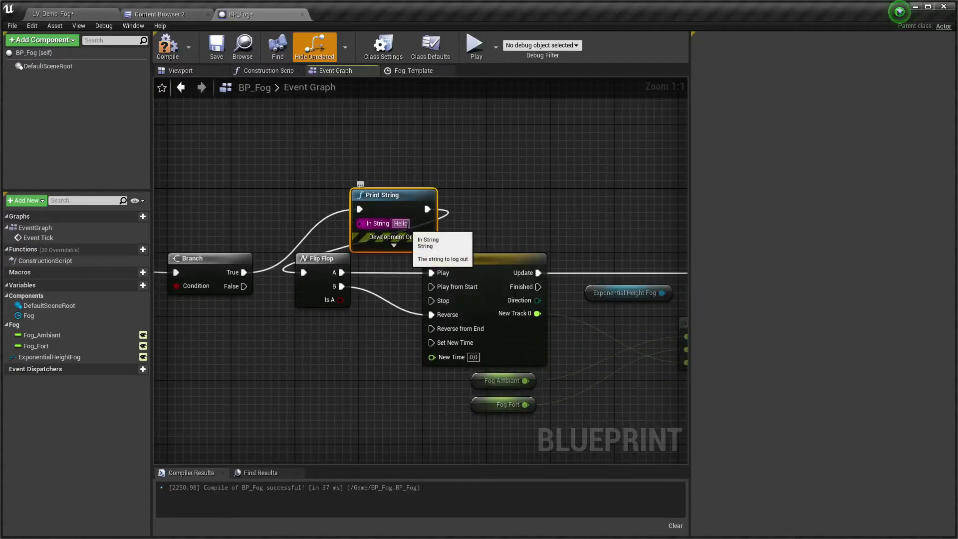
text(Fog)
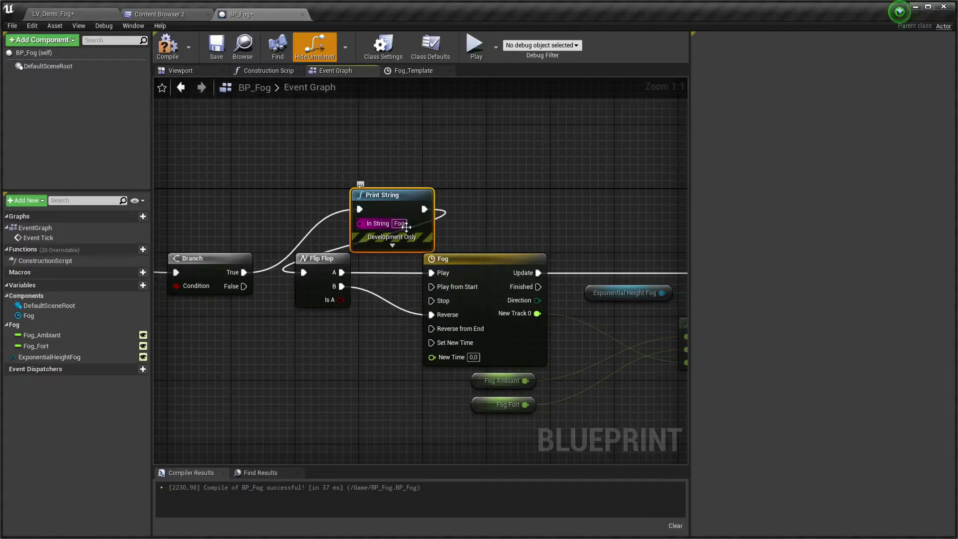
drag(406, 227, 294, 211)
click(255, 150)
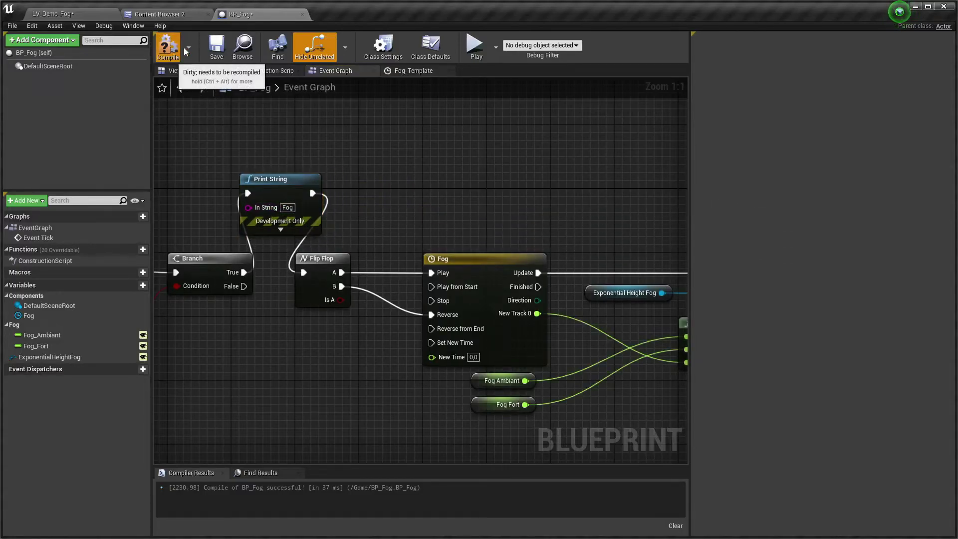
click(216, 46)
click(53, 14)
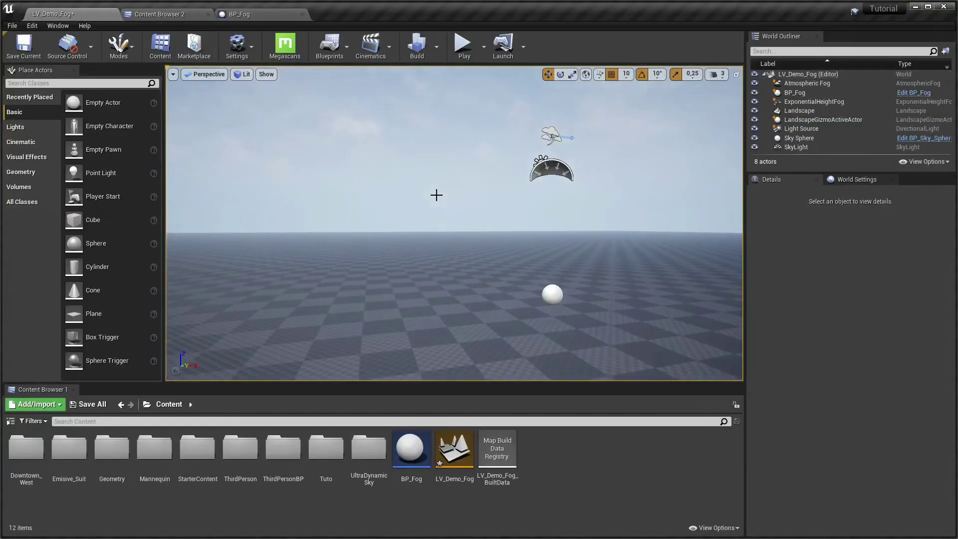
Step: Set the ExponentialHeightFog's Fog Density to 0,015
key(alt+p)
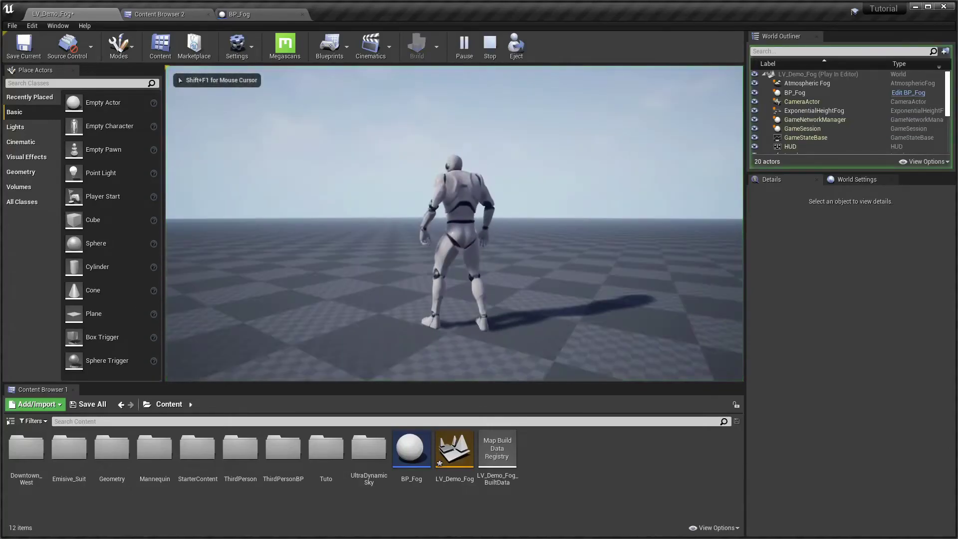
key(Escape)
click(828, 83)
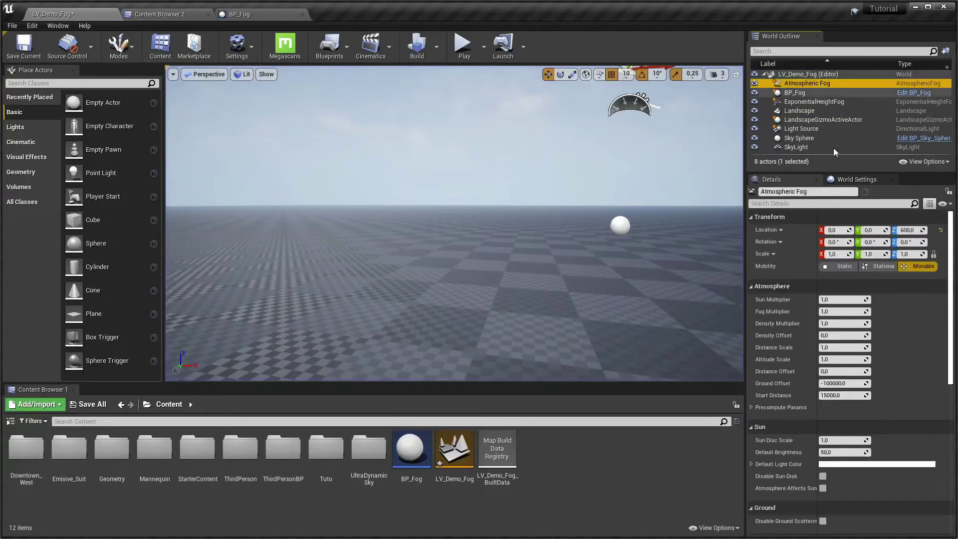
click(863, 102)
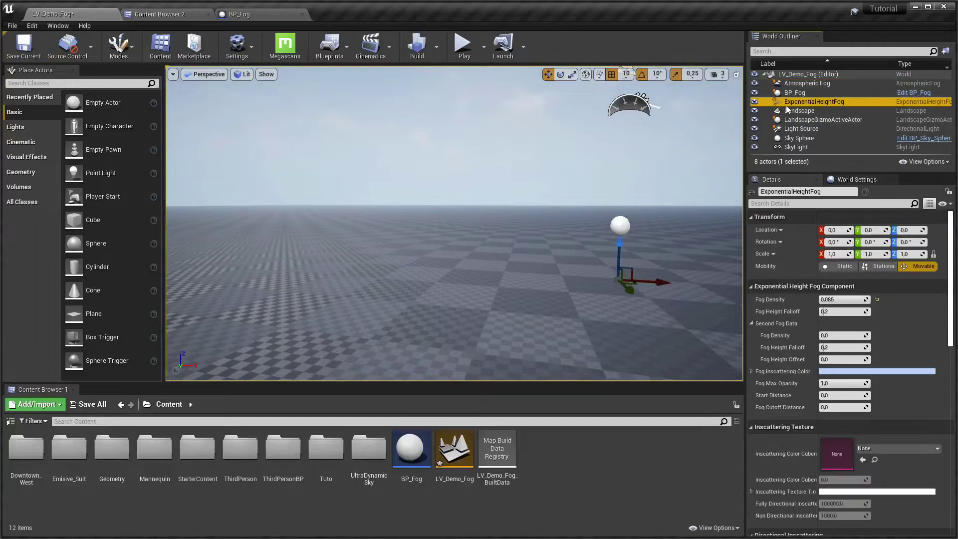
click(854, 299)
text(0,015)
key(Return)
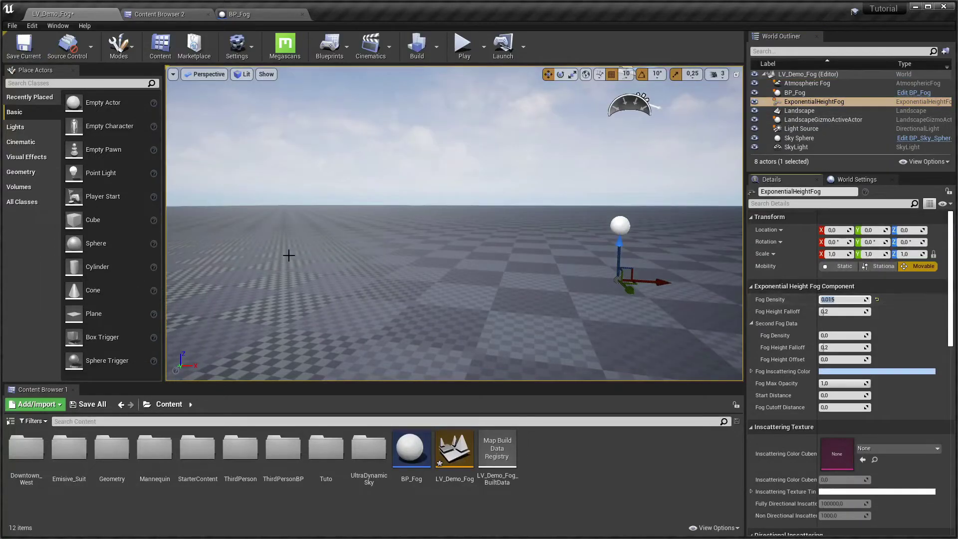
Step: Play-test the level, running the mannequin around to check the fog
key(alt+p)
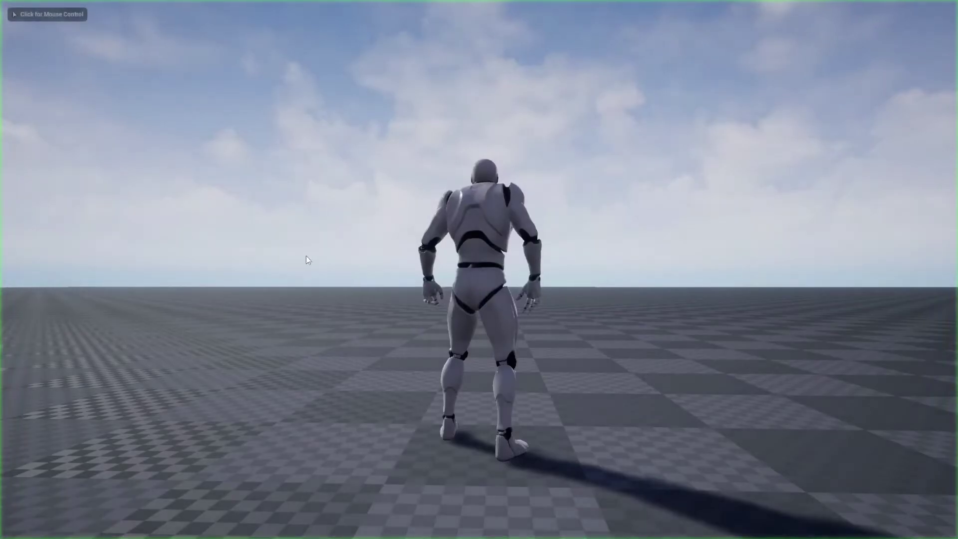
click(306, 255)
key(w)
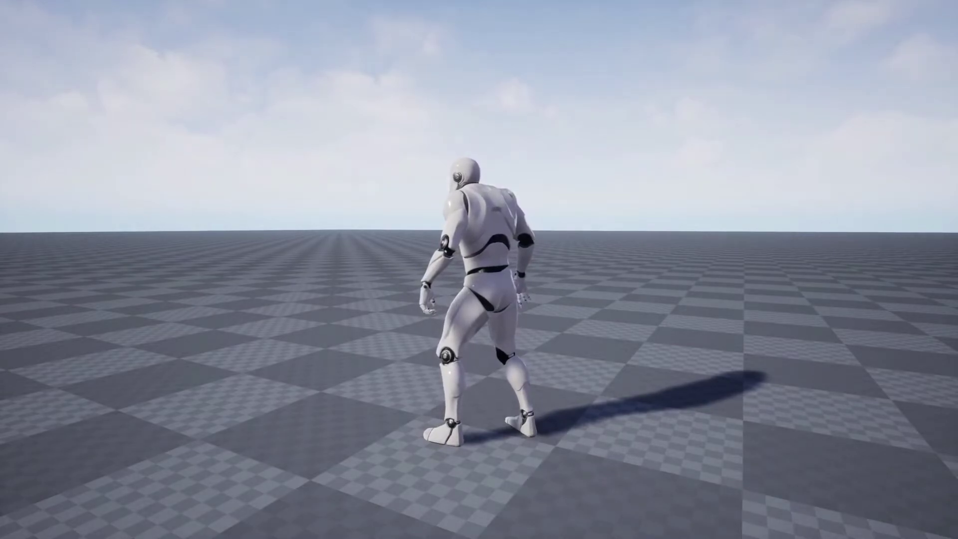
key(Escape)
click(273, 14)
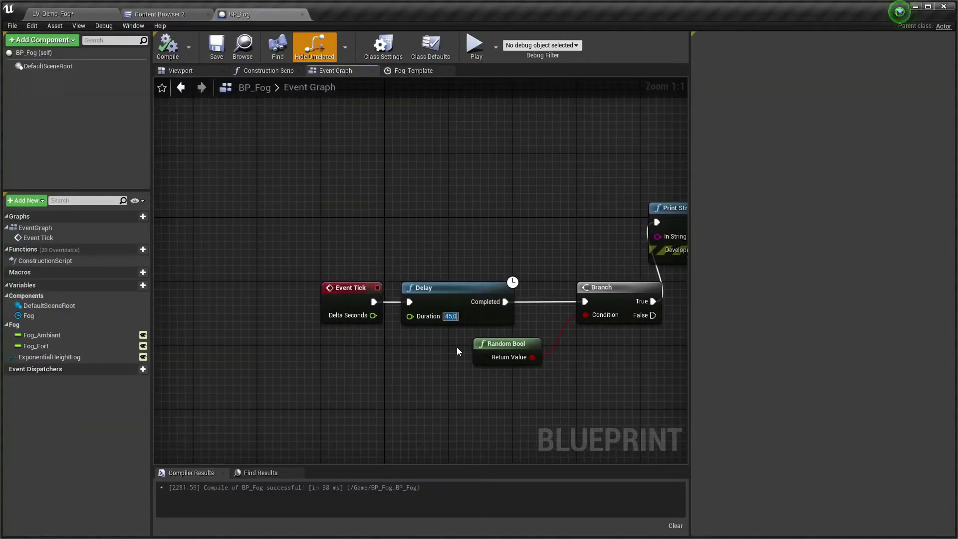
Step: Shorten BP_Fog's Delay to 5,0 seconds, compile, and return to LV_Demo_Fog
text(5,0)
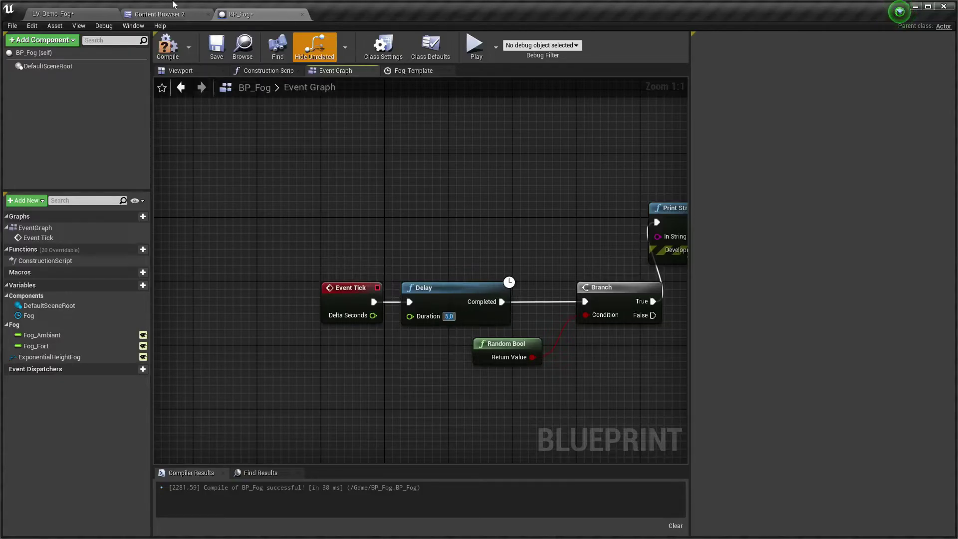
click(168, 45)
click(75, 14)
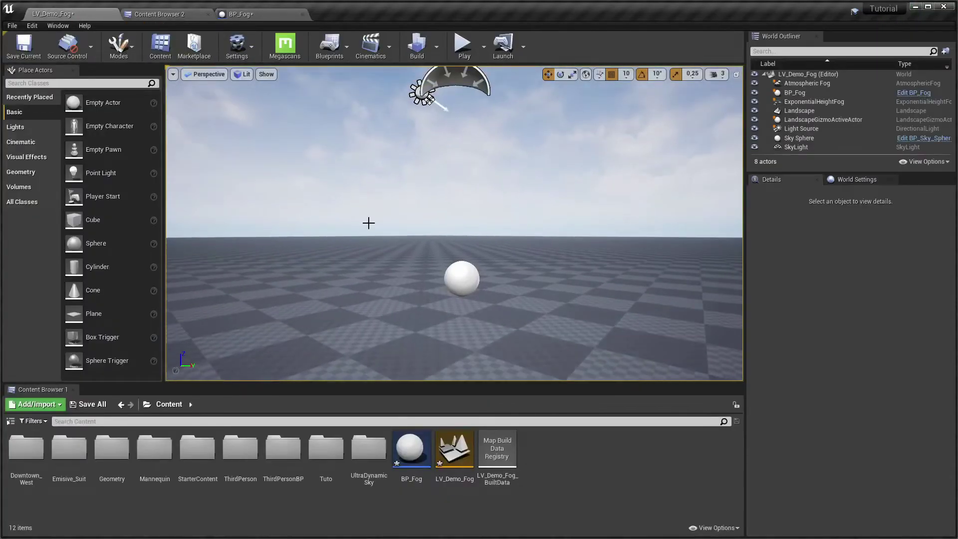
Step: Play the level fullscreen, walking with the gameplay debugger toggled, then stop the session
key(F11)
key(alt+p)
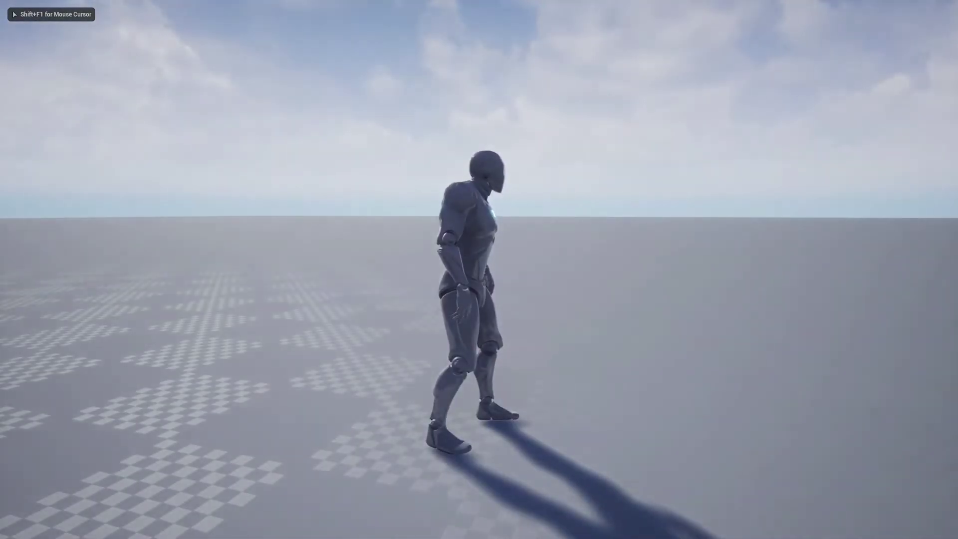
key(apostrophe)
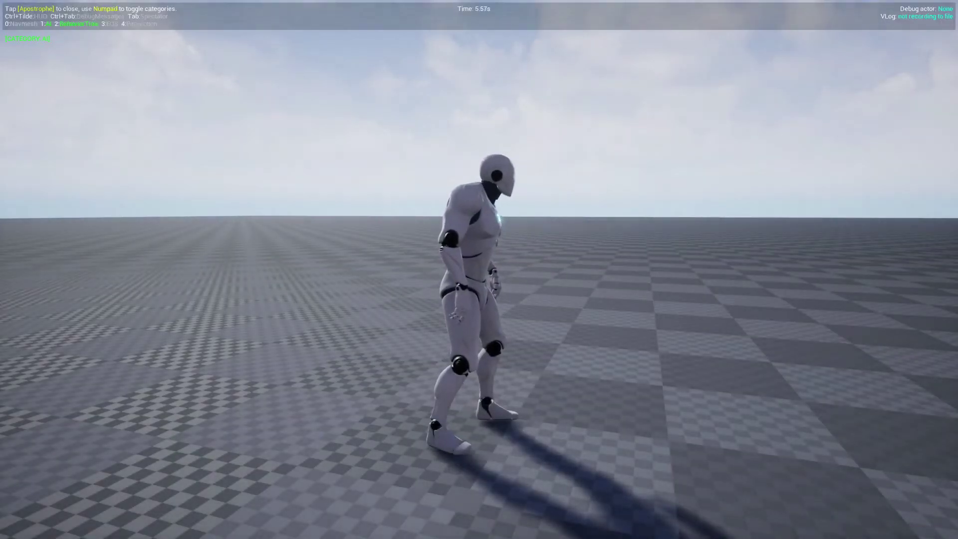
key(w)
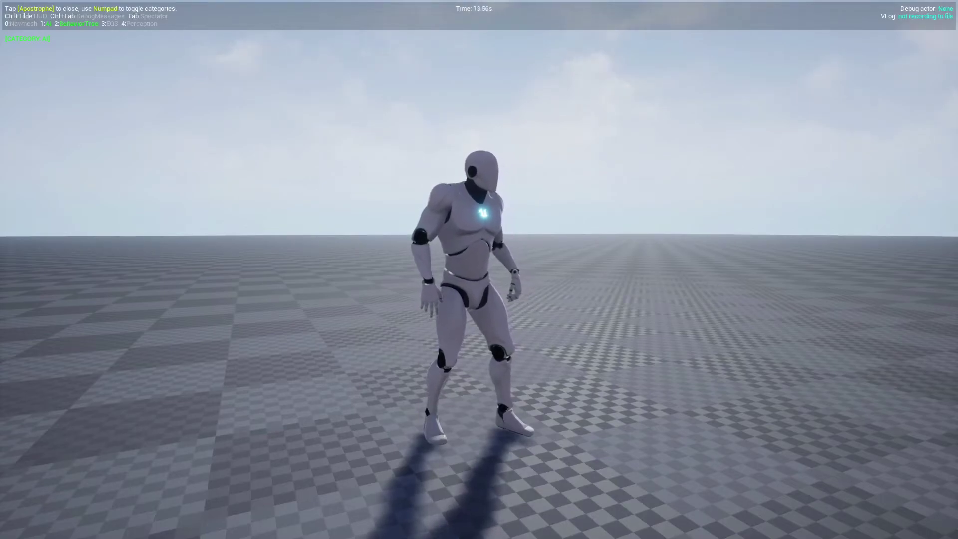
key(apostrophe)
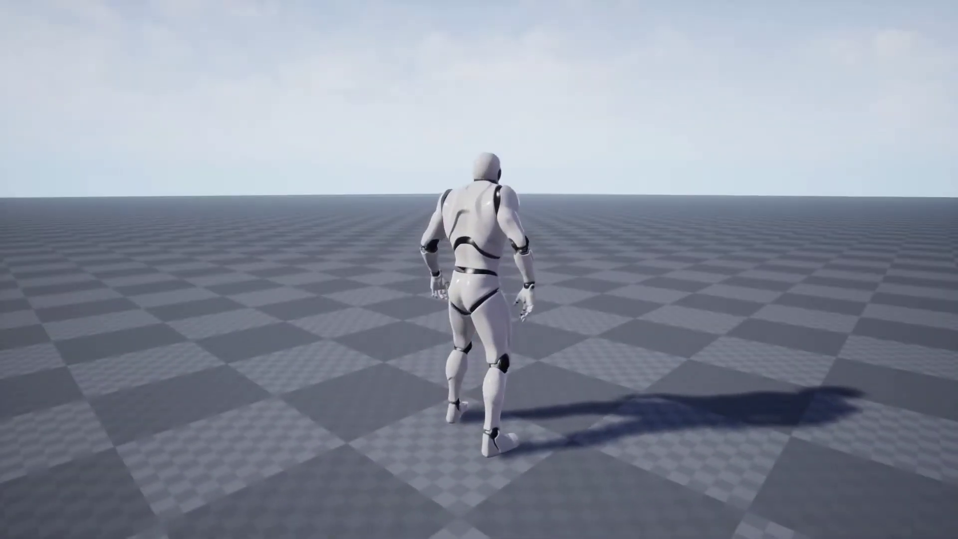
key(apostrophe)
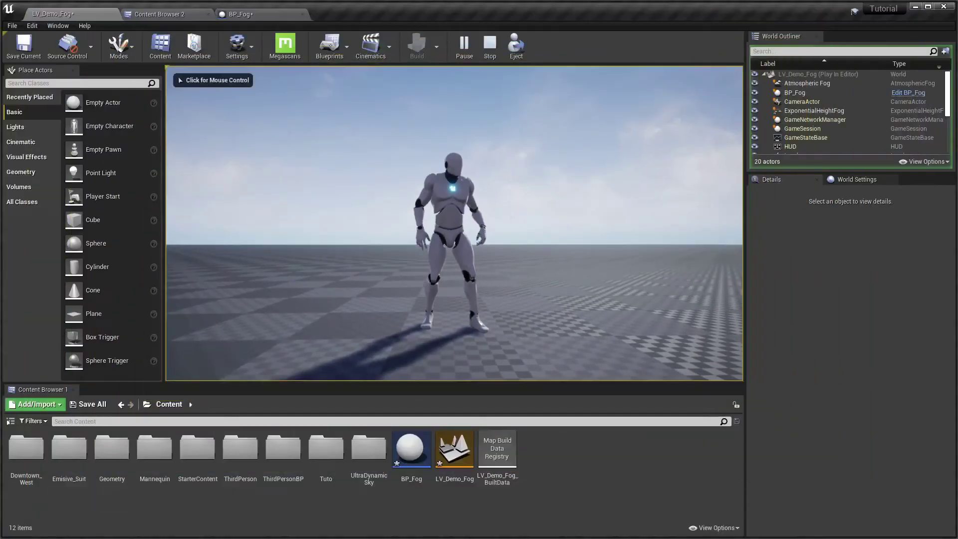
key(Escape)
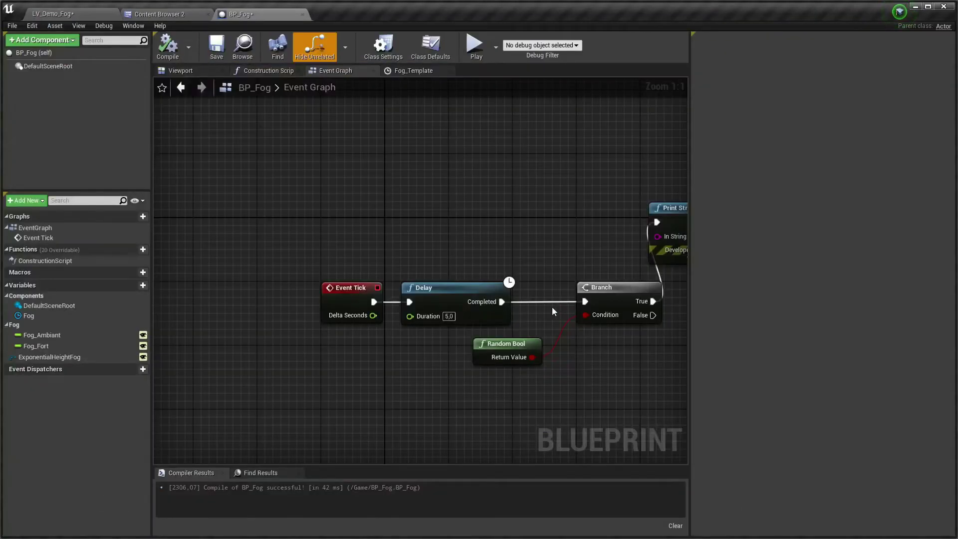
Step: Change the Delay duration to 30,0, inspect the Fog timeline curve, then return to LV_Demo_Fog
mouse_move(553, 311)
right_down()
mouse_move(239, 285)
mouse_move(437, 268)
right_up()
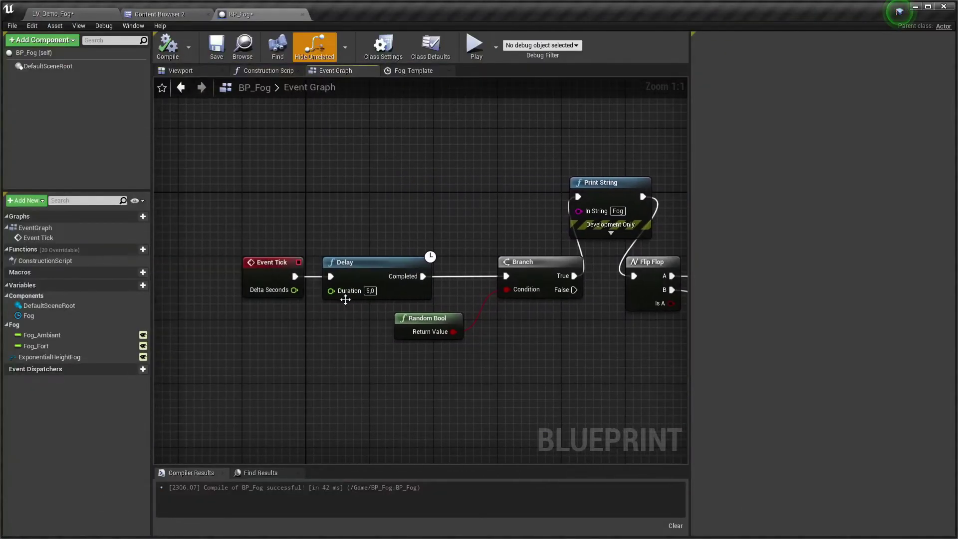
click(370, 291)
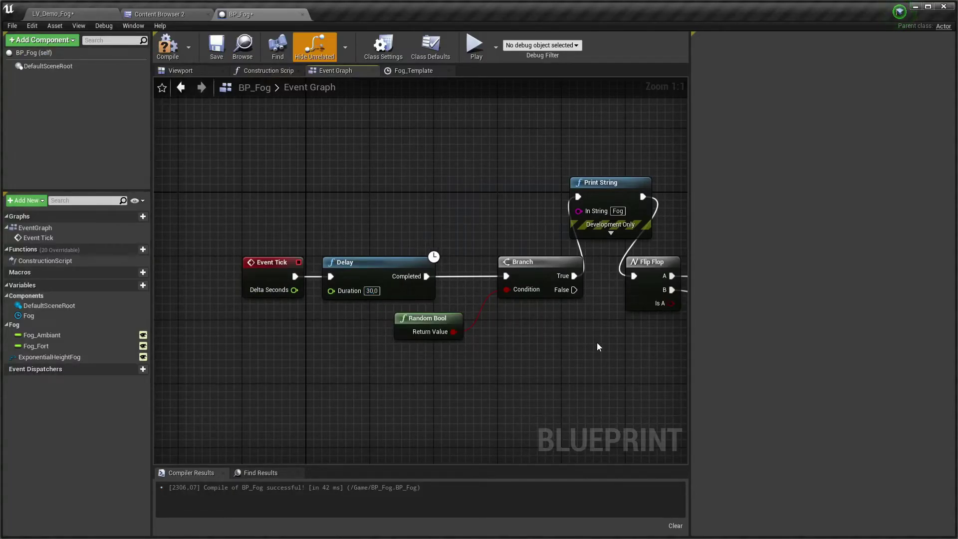
mouse_move(598, 346)
right_down()
mouse_move(398, 338)
mouse_move(280, 318)
right_up()
double_click(491, 247)
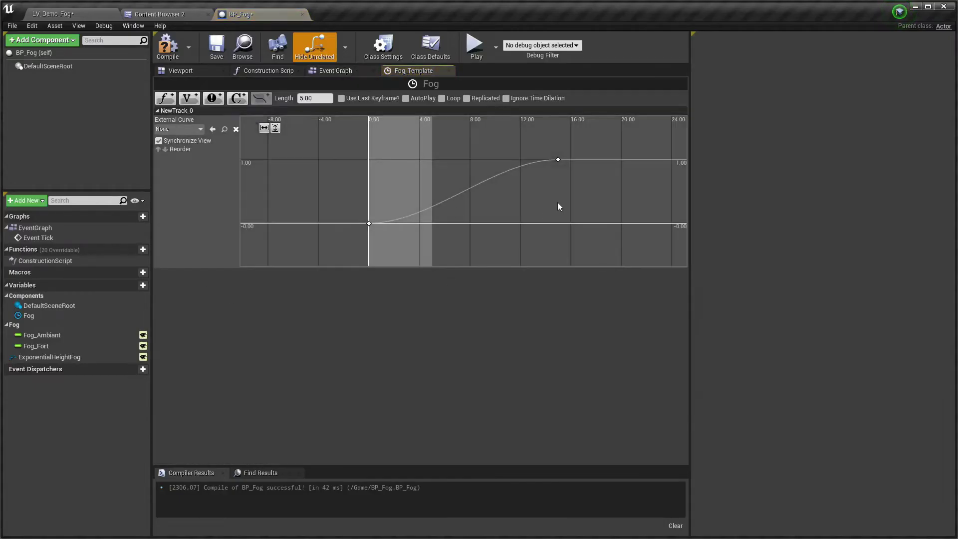
click(335, 71)
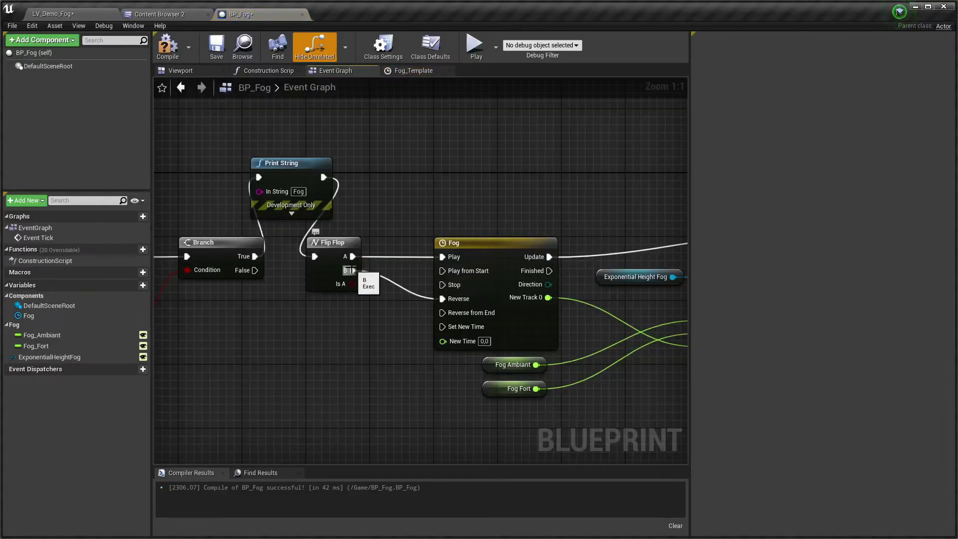
click(53, 14)
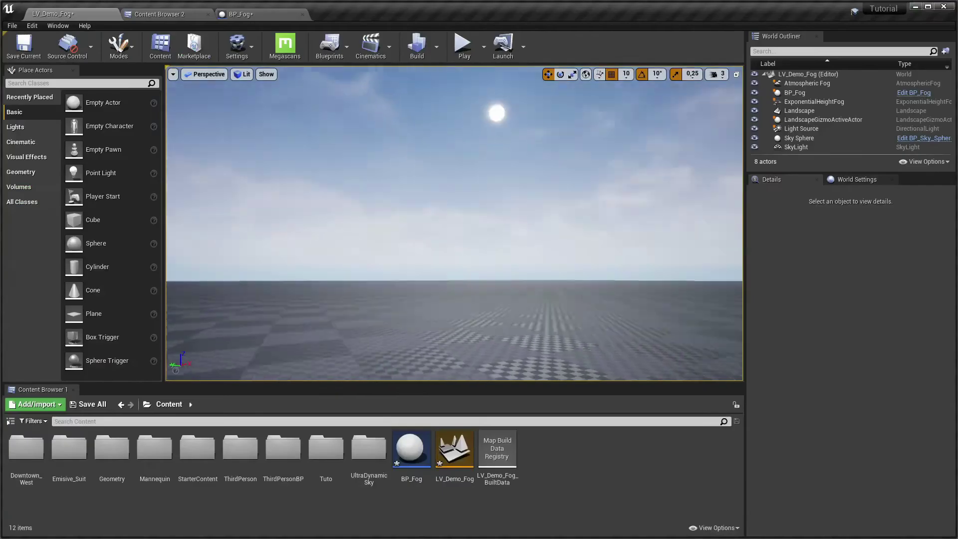
Step: Set the ExponentialHeightFog actor's Fog Density to 1,0
key(F11)
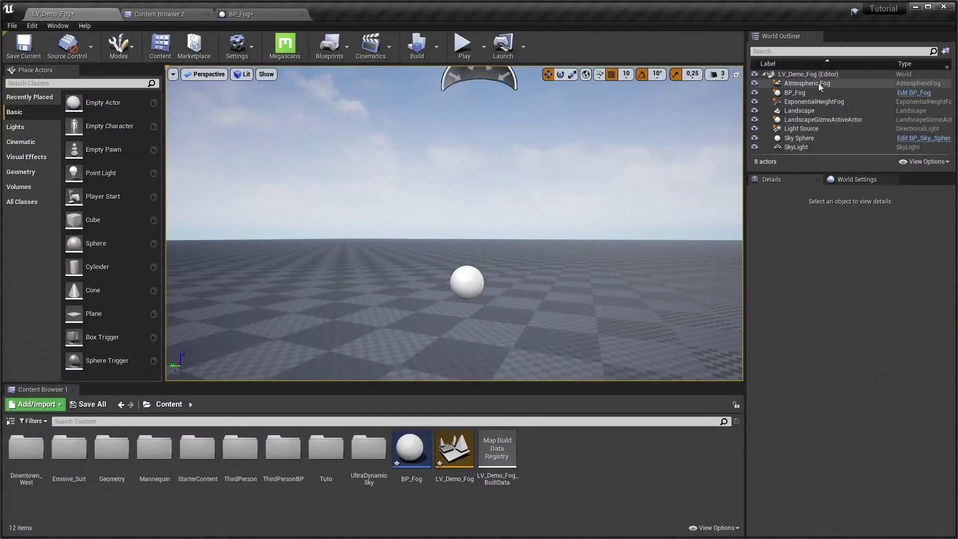
click(806, 82)
click(794, 92)
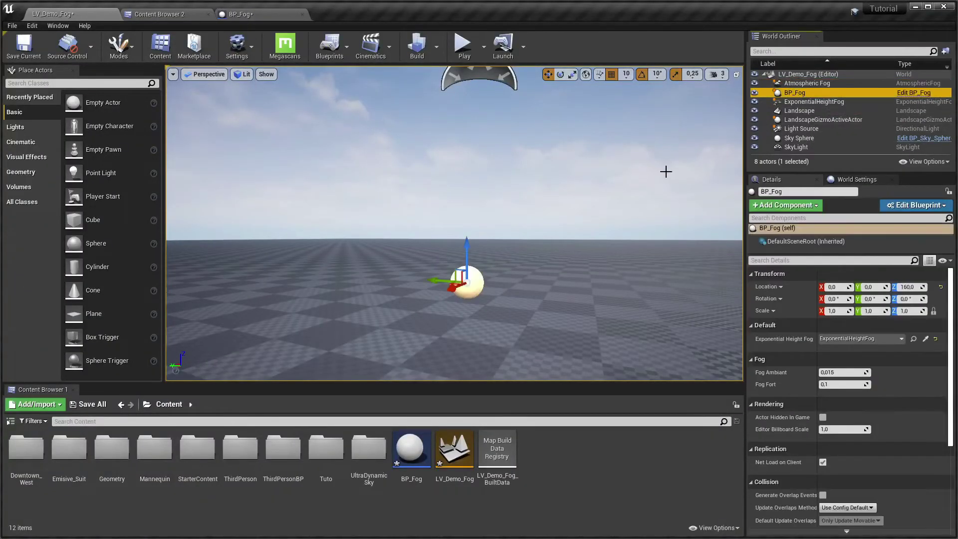
click(827, 384)
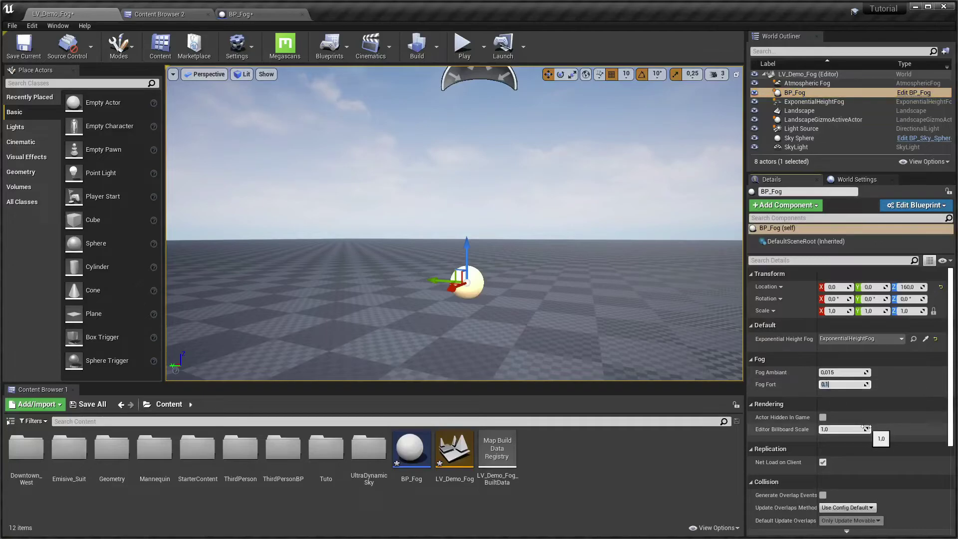
click(814, 102)
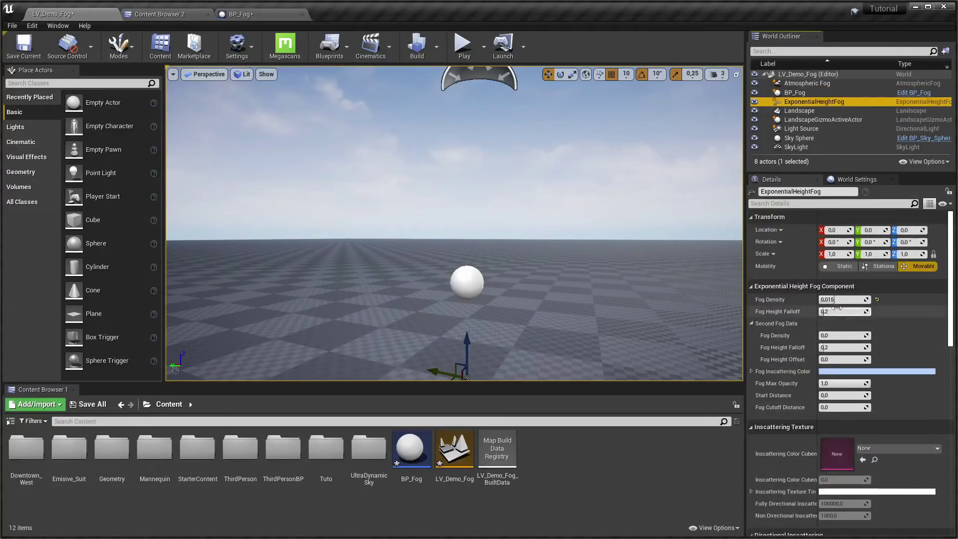
text(1)
key(Return)
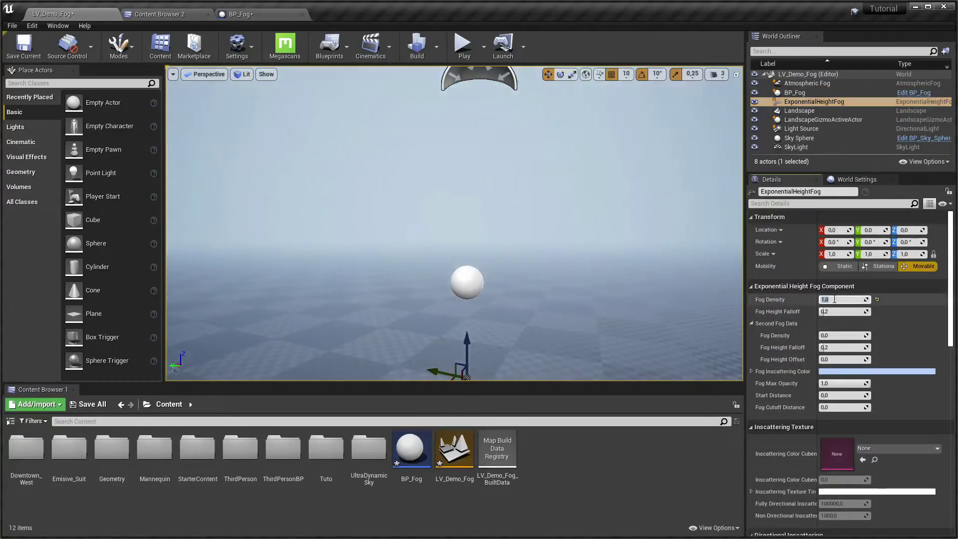
Step: Set the placed BP_Fog's Fog Fort to 1,0 and save the level
click(794, 93)
click(833, 385)
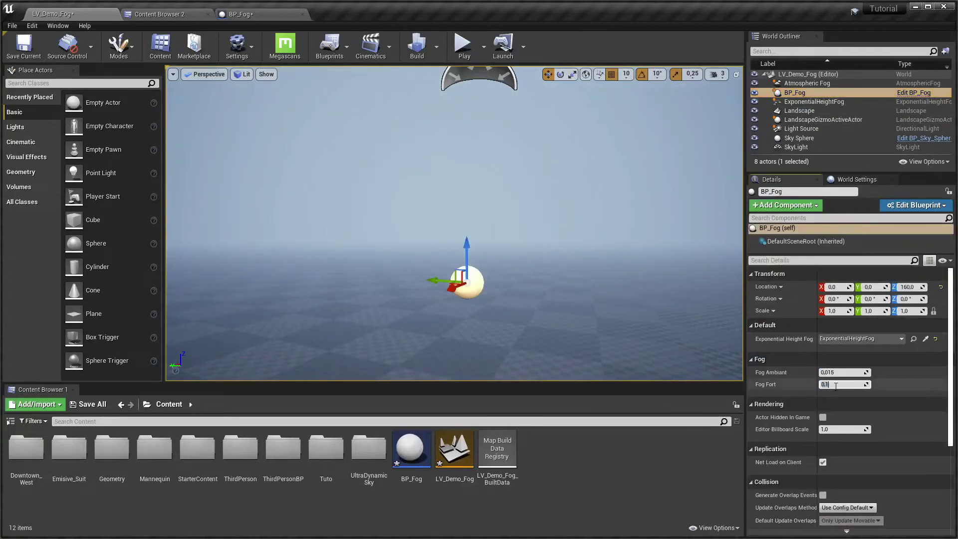
text(1)
key(Return)
click(238, 15)
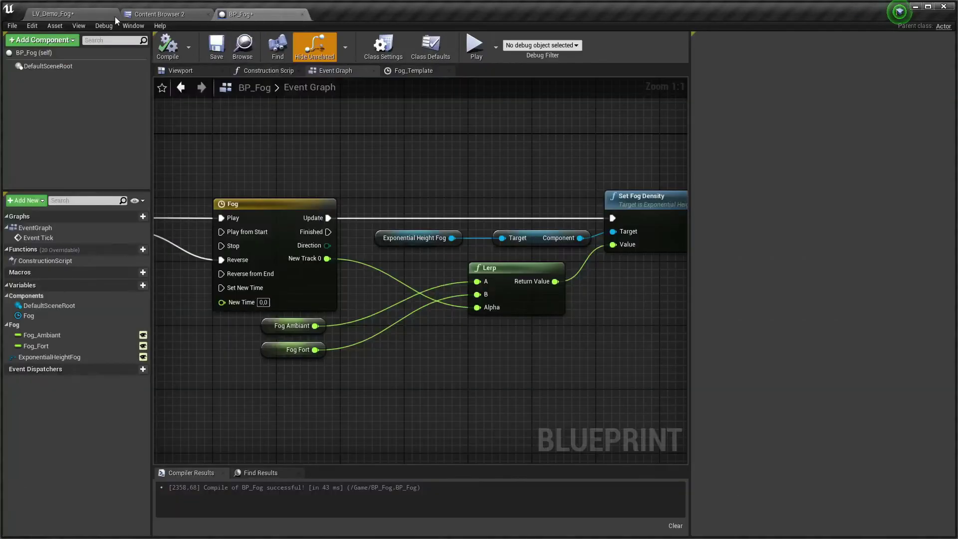
click(107, 14)
click(34, 53)
Step: Open the Level Blueprint and add a Tab keyboard input event
click(329, 47)
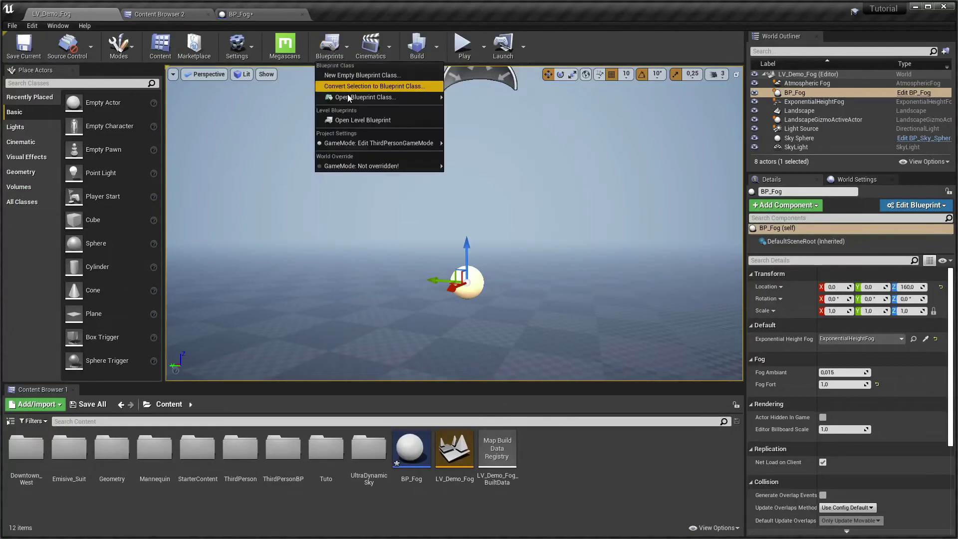
mouse_move(347, 96)
click(348, 121)
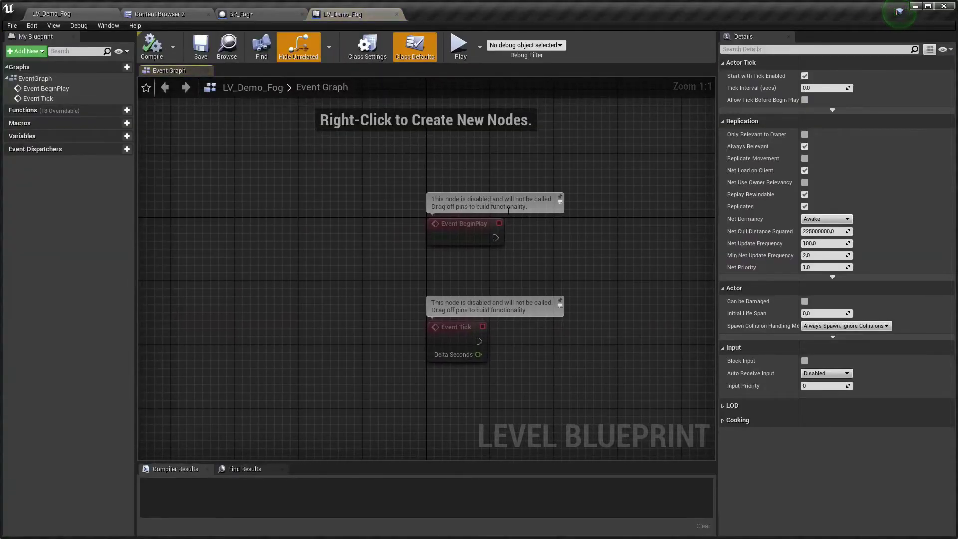
right_click(540, 253)
text(tab)
key(Return)
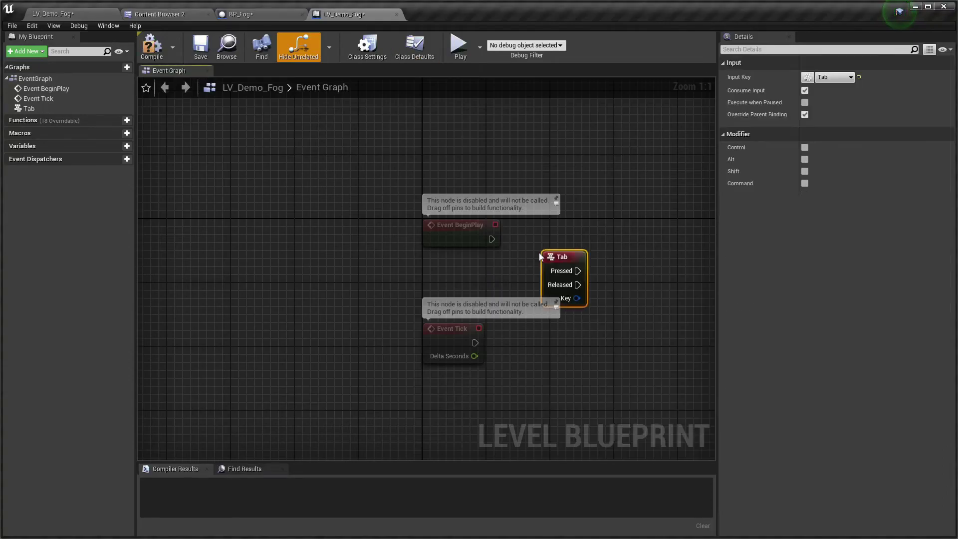
Step: Wire Set Global Time Dilation 5.0 to Pressed and 1.0 to Released, then compile
drag(577, 270, 653, 270)
text(set )
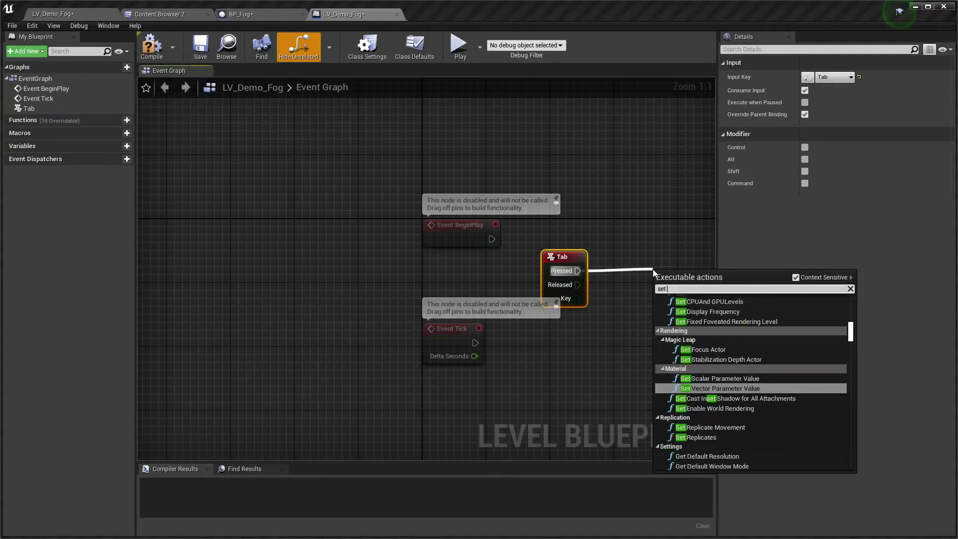
text(globa)
key(Return)
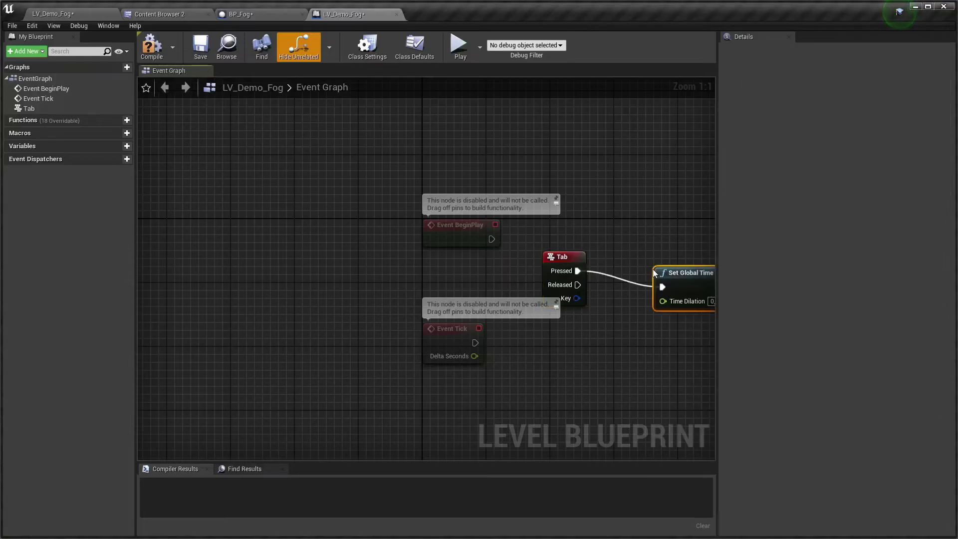
right_drag(653, 268, 490, 266)
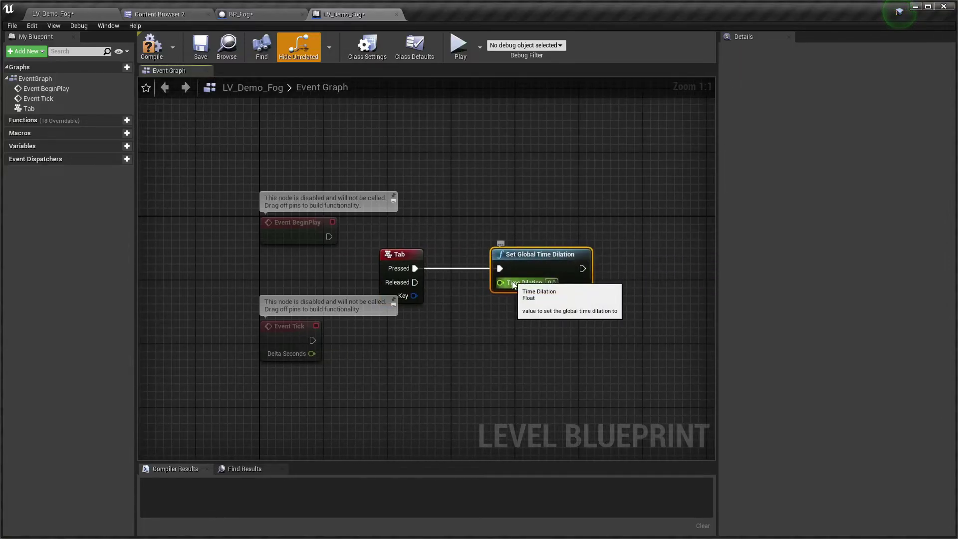
key(ctrl+w)
drag(496, 335, 507, 332)
text(1)
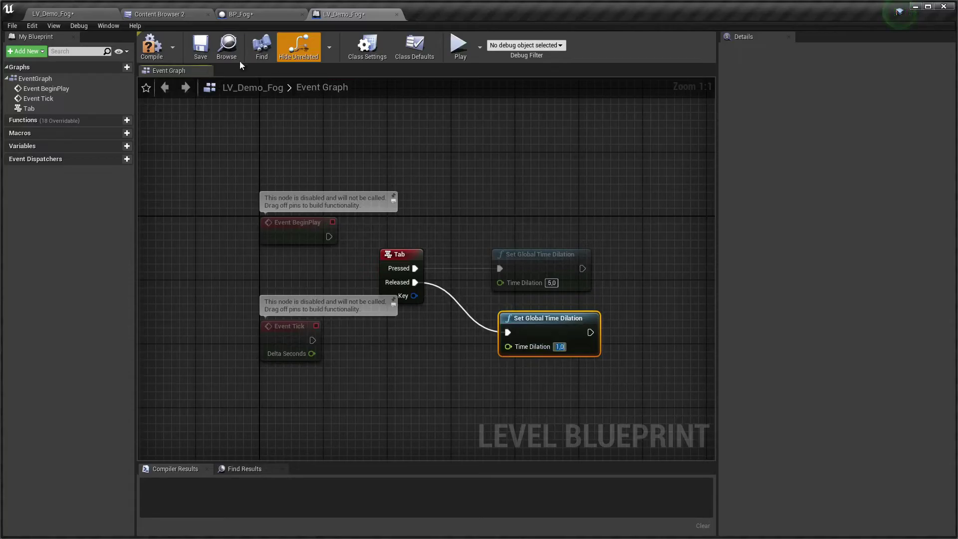
click(162, 56)
drag(182, 116, 182, 116)
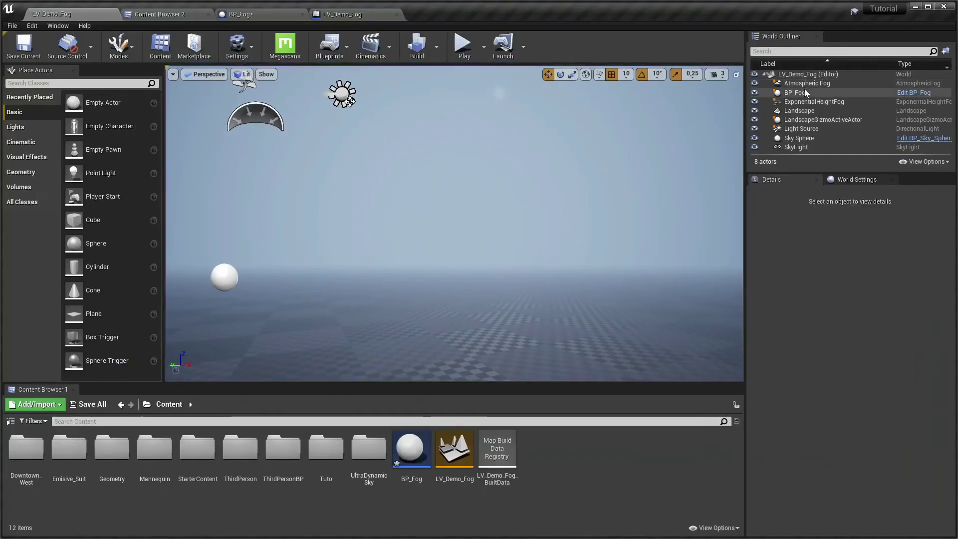
Step: Set the ExponentialHeightFog Fog Density to 0.05
click(806, 83)
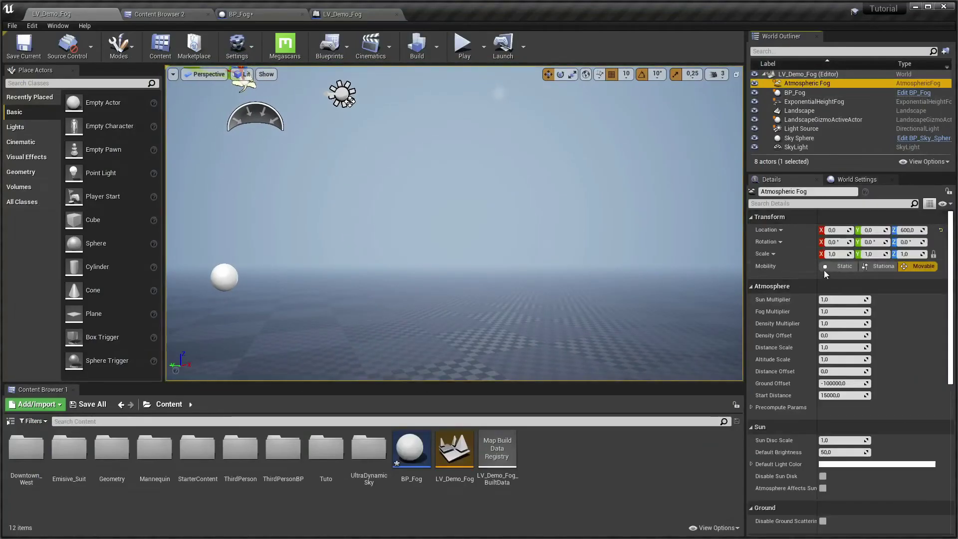
click(815, 101)
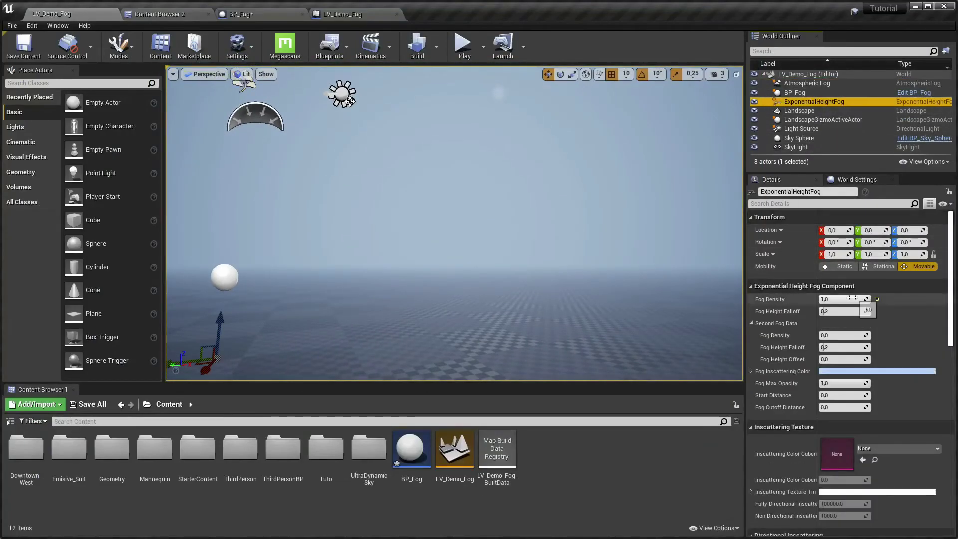
click(853, 298)
text(0.05)
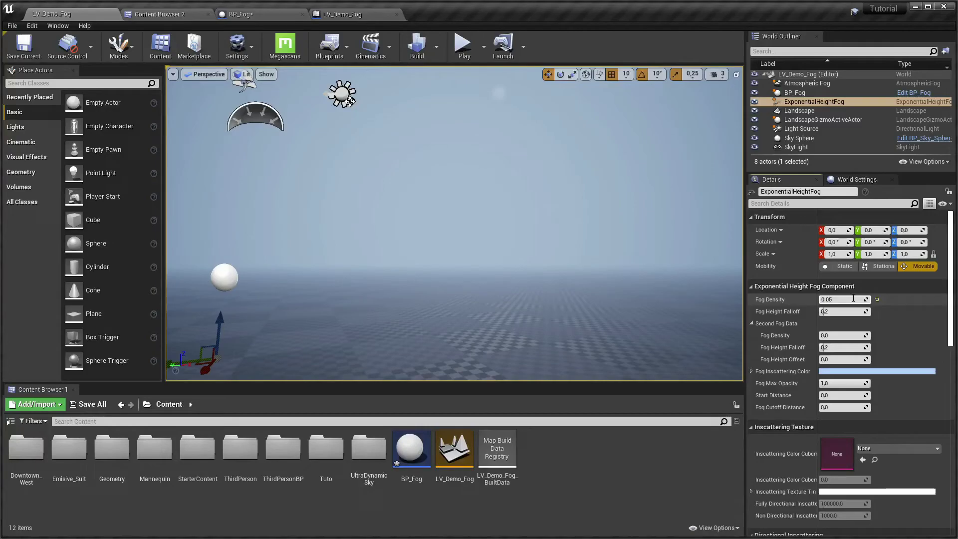
key(Return)
Step: Play-test the level, walking the character around, then stop
key(alt+p)
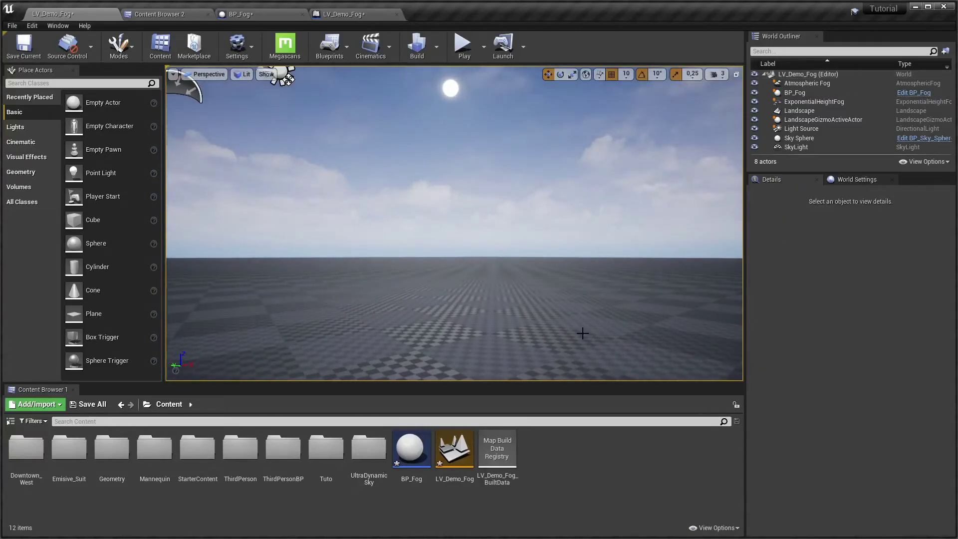
click(582, 333)
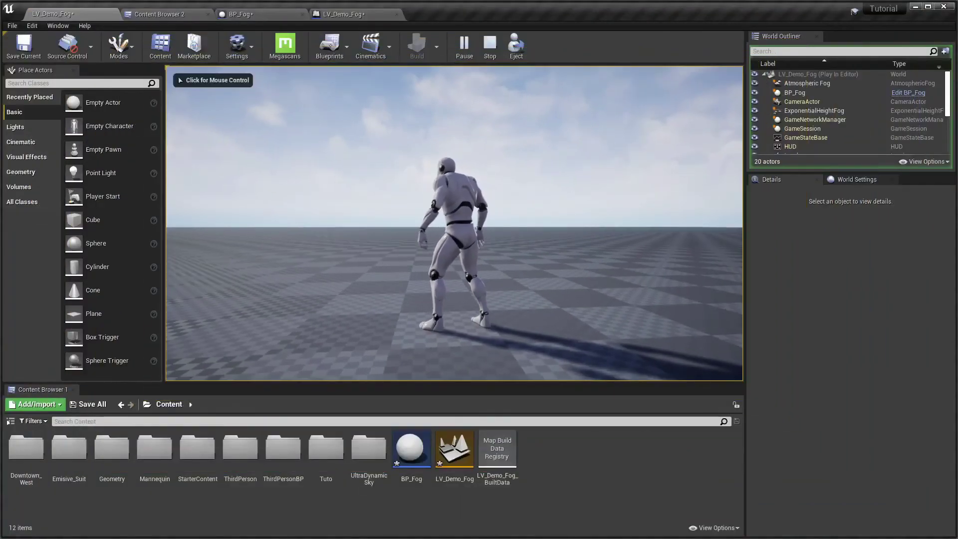
key(Escape)
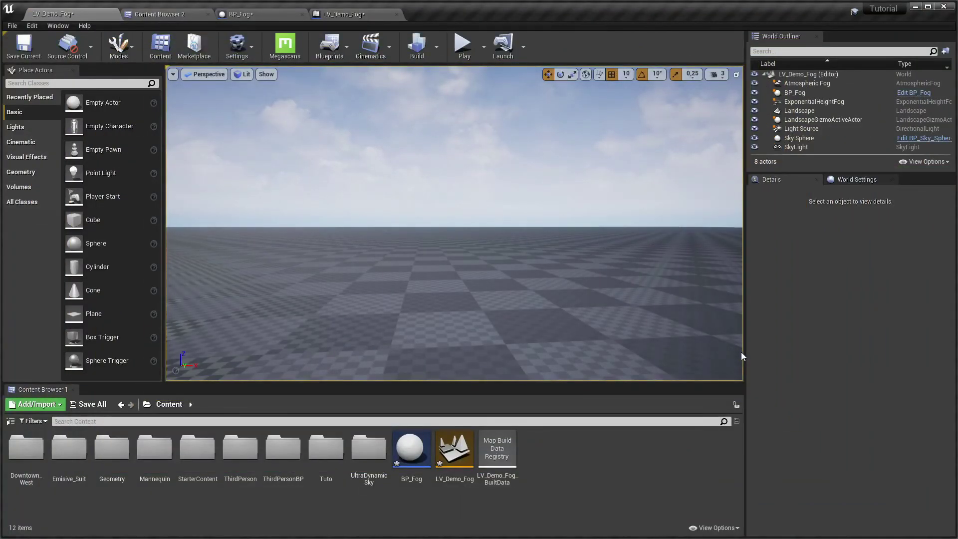
Step: Delete the Tab and Set Global Time Dilation nodes, compile, and close the Level Blueprint
click(366, 20)
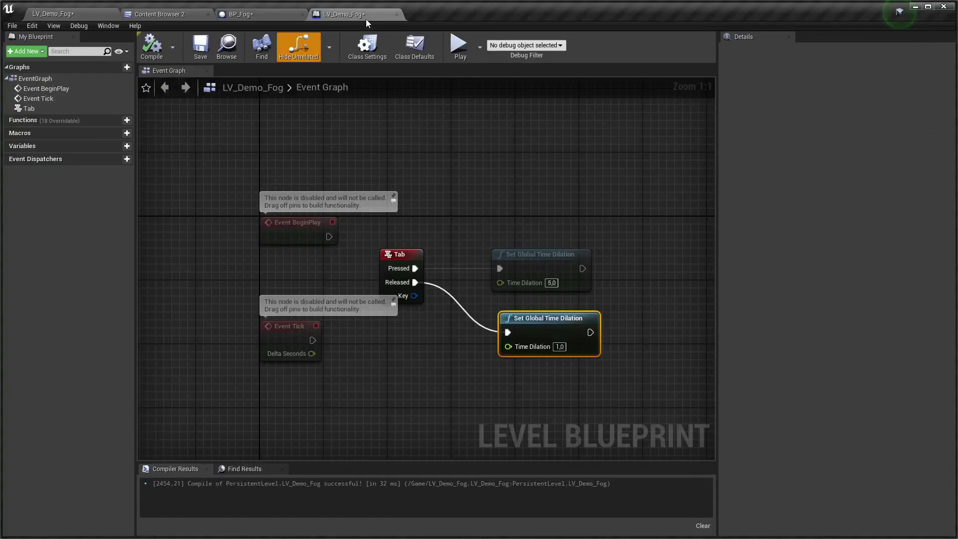
drag(376, 367, 557, 249)
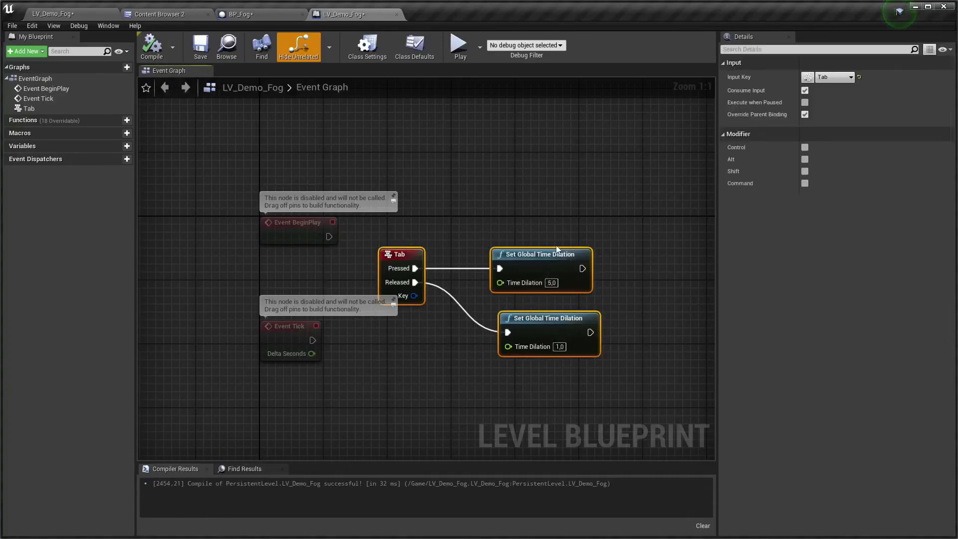
key(Delete)
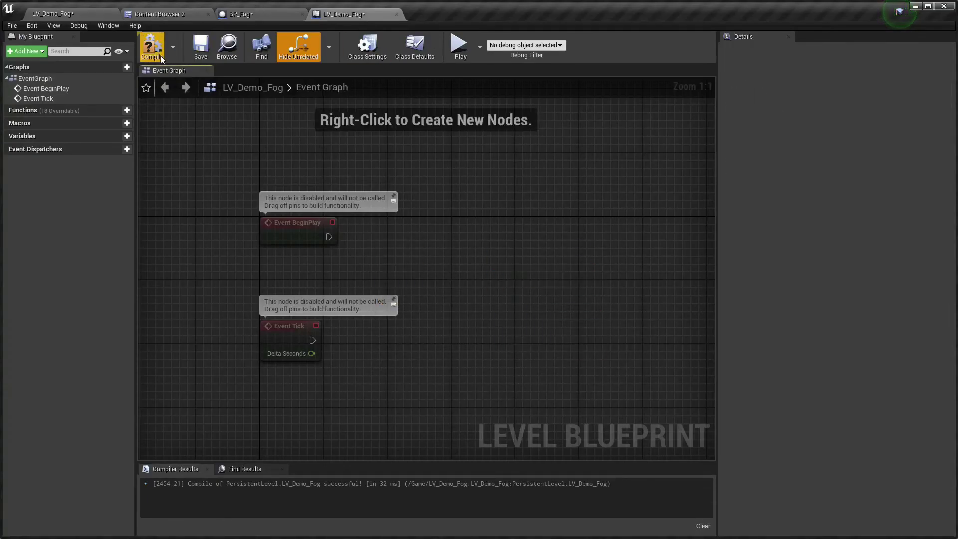
click(200, 47)
click(396, 14)
Step: Delete the Print String node from BP_Fog's event graph
key(Home)
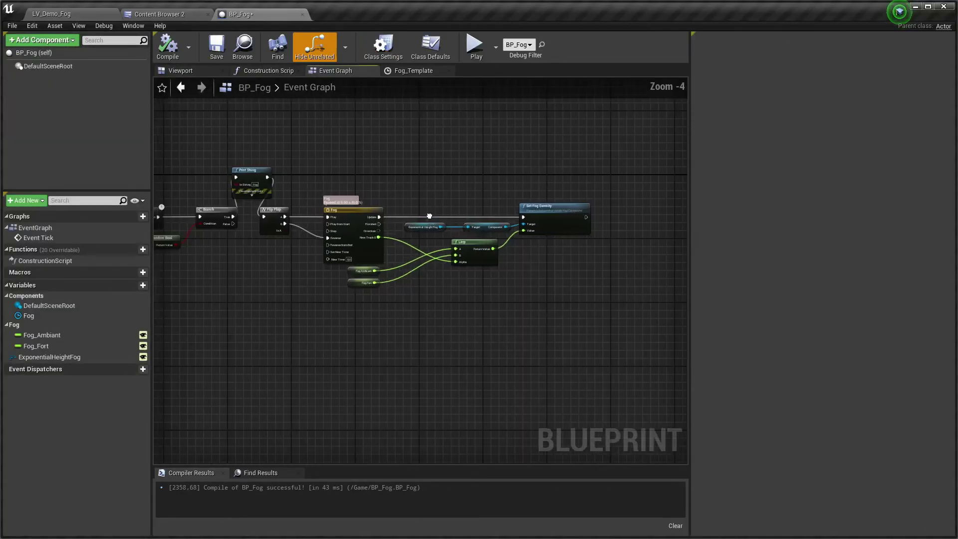
click(374, 177)
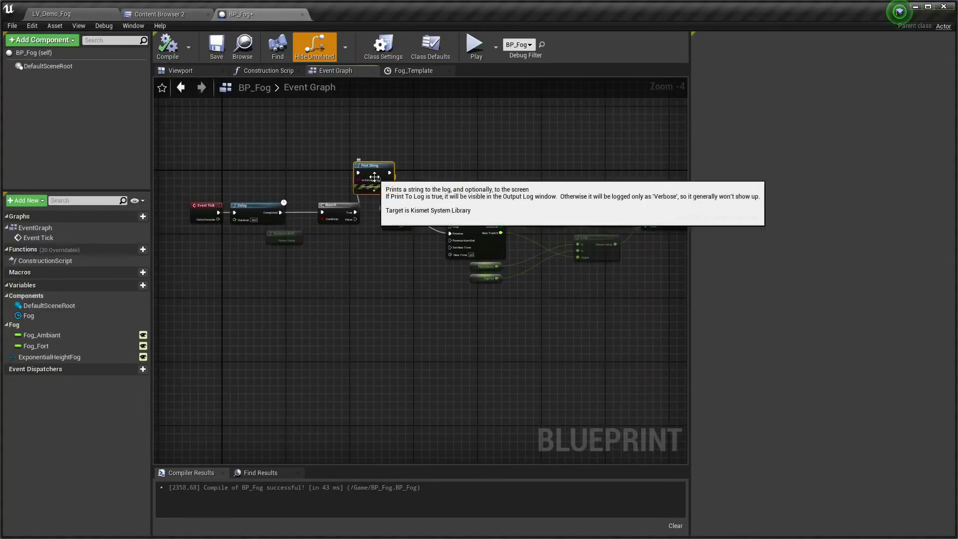
key(Delete)
Step: Promote the Delay's Duration pin to a variable named FOG_Duration
mouse_move(537, 272)
right_down()
mouse_move(425, 284)
mouse_move(552, 276)
right_up()
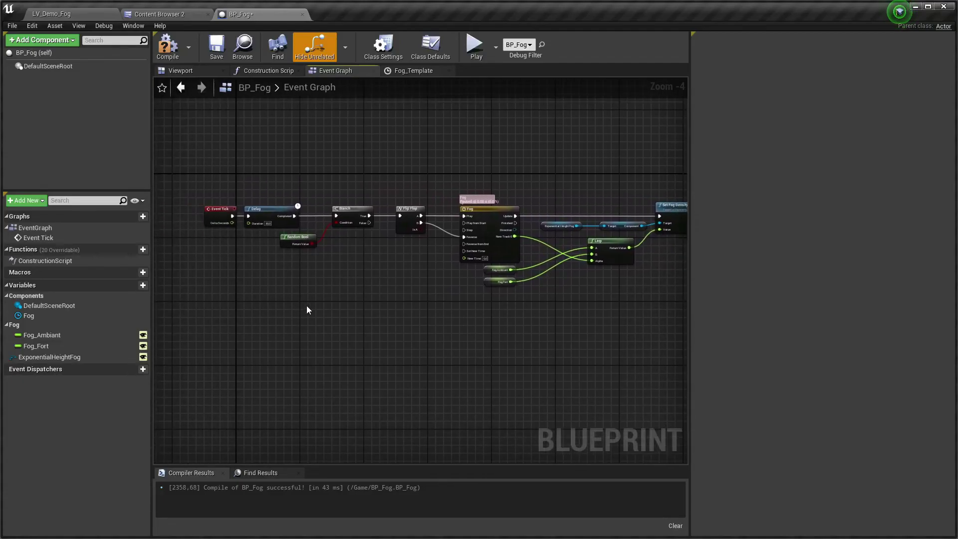
scroll(310, 307, down, 2)
scroll(265, 235, up, 2)
scroll(271, 225, up, 4)
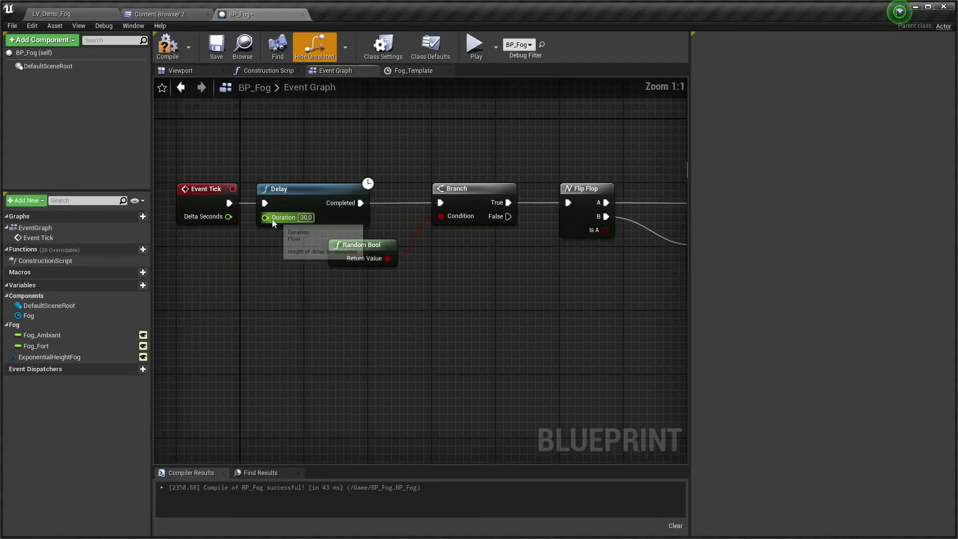
right_click(265, 218)
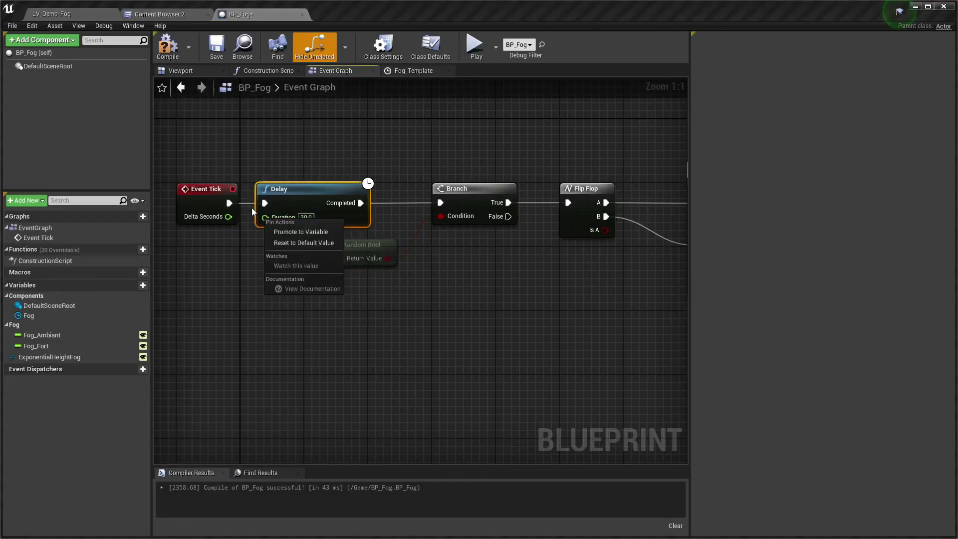
click(298, 233)
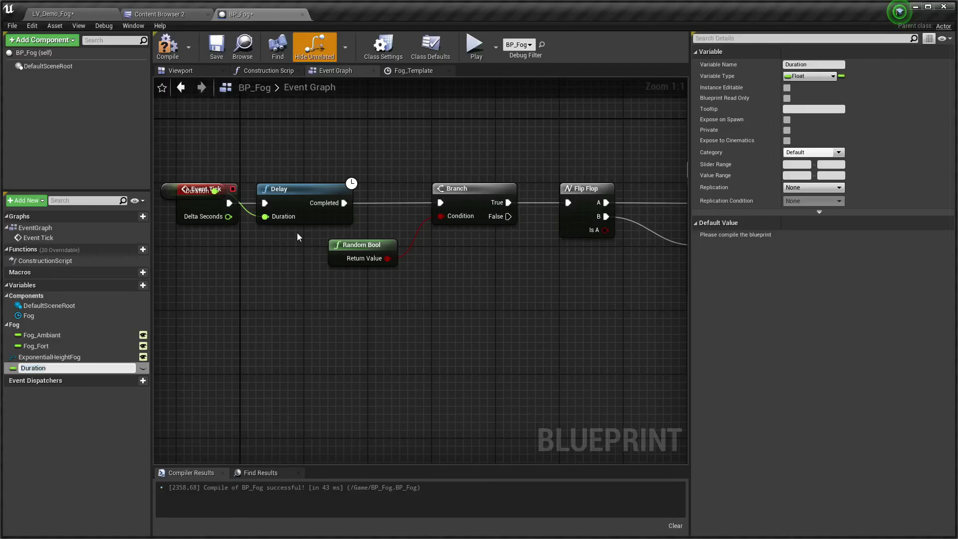
text(FOG_)
key(Return)
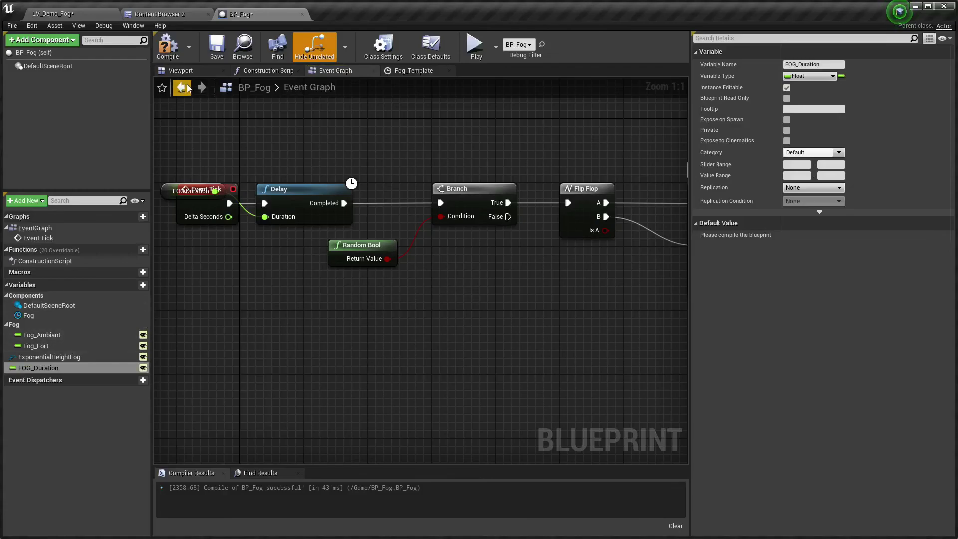
click(103, 17)
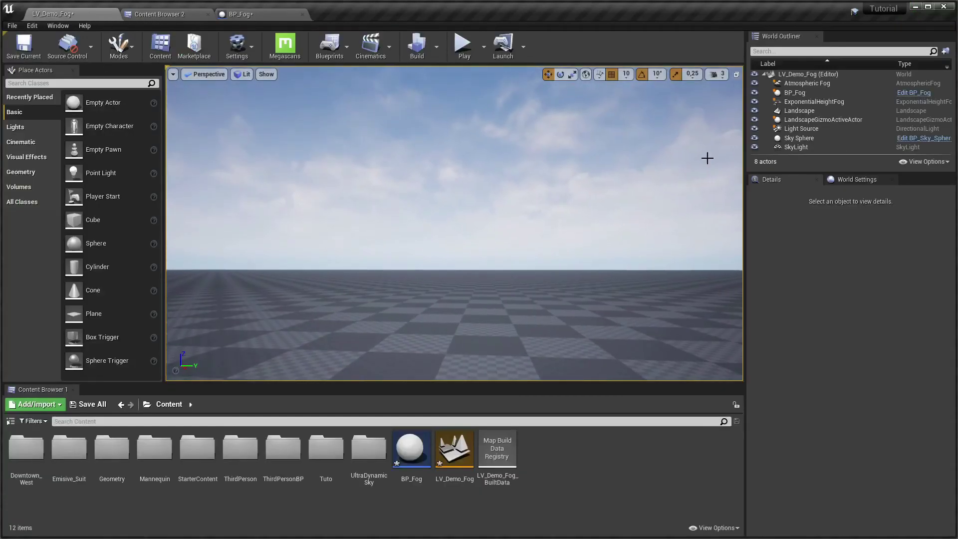
Step: Move FOG_Duration into BP_Fog's Fog category, then compile and save
click(805, 93)
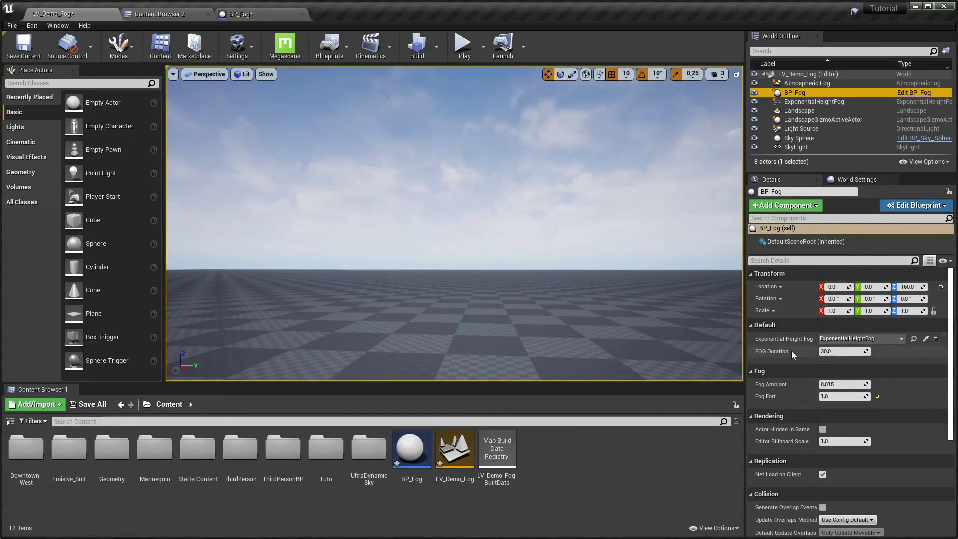
click(239, 13)
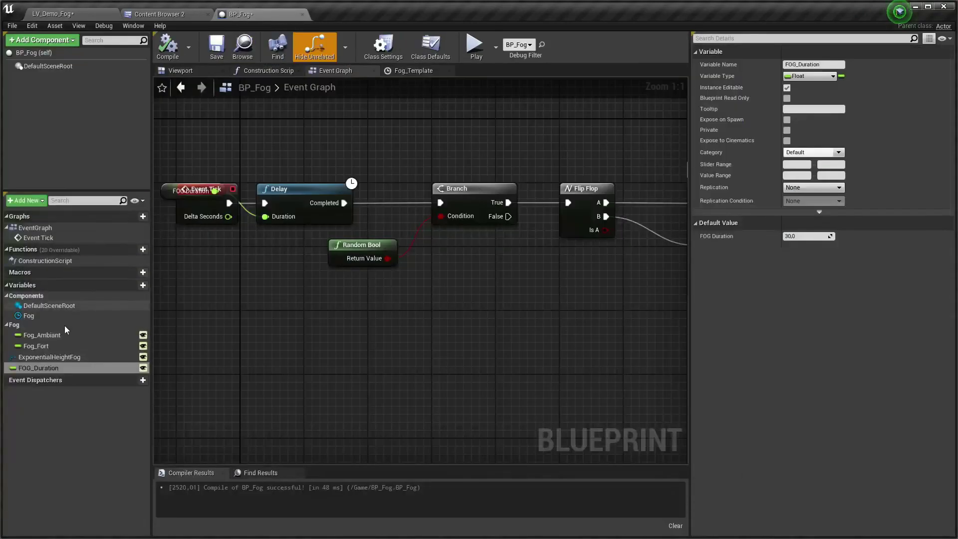
drag(36, 369, 17, 325)
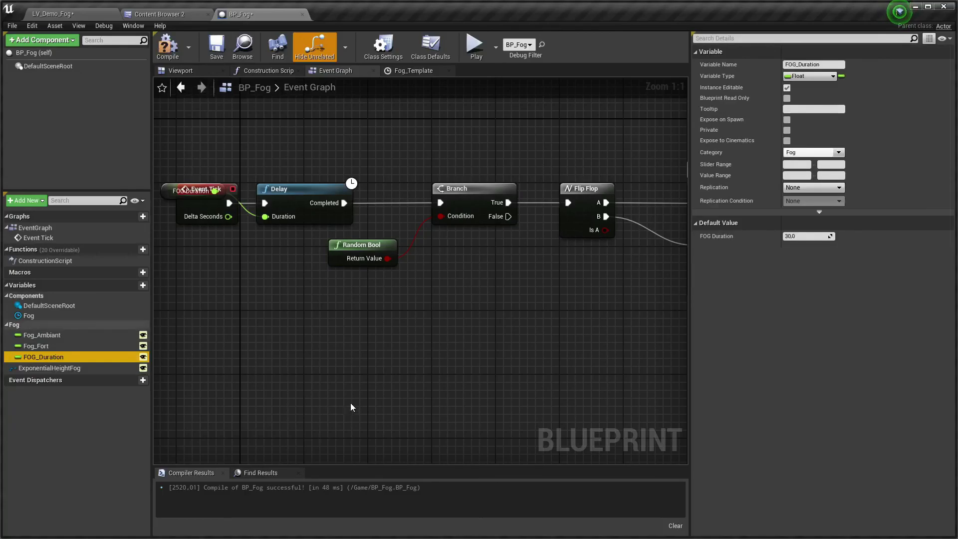
click(162, 50)
click(216, 47)
scroll(489, 278, down, 3)
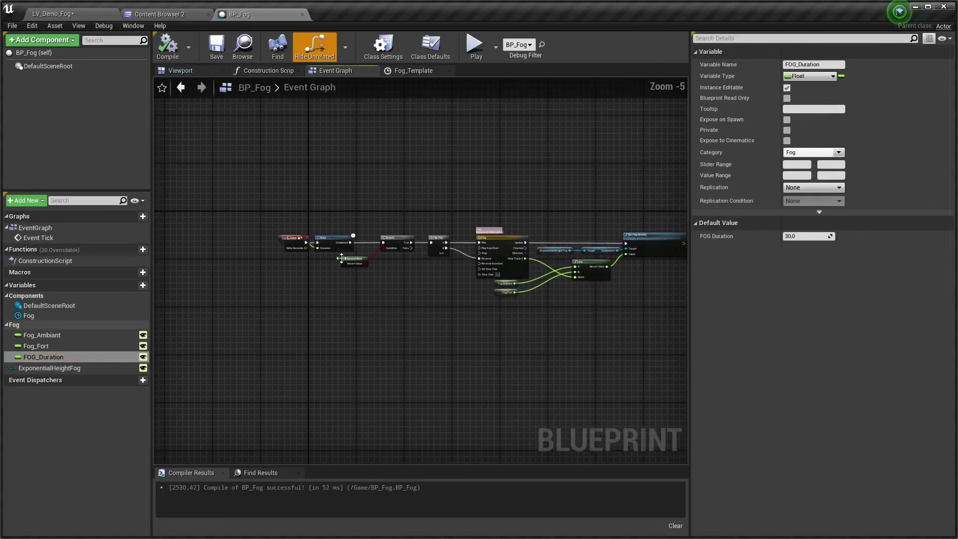
scroll(285, 235, up, 3)
Step: Connect a FOG_Duration getter to the Delay node's Duration input
drag(286, 236, 340, 249)
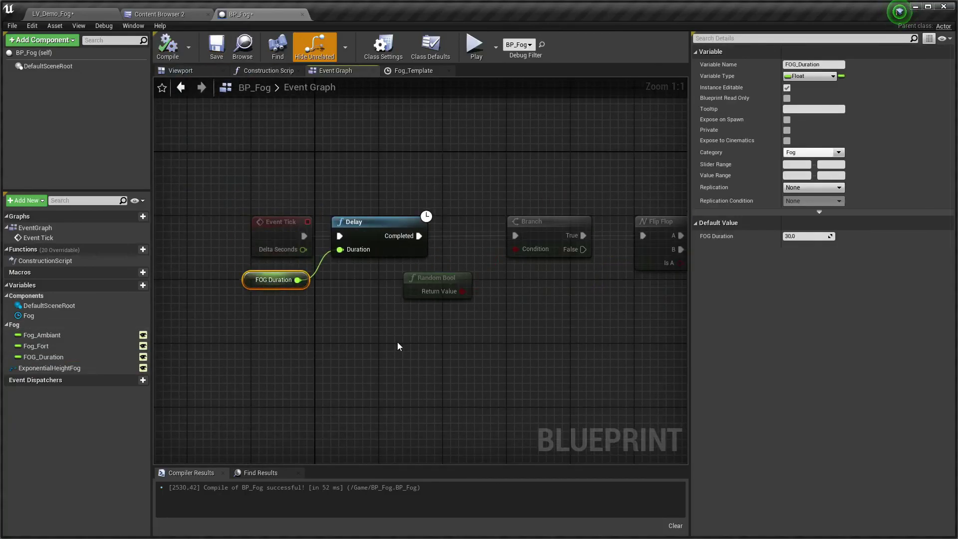
scroll(336, 254, down, 3)
click(75, 16)
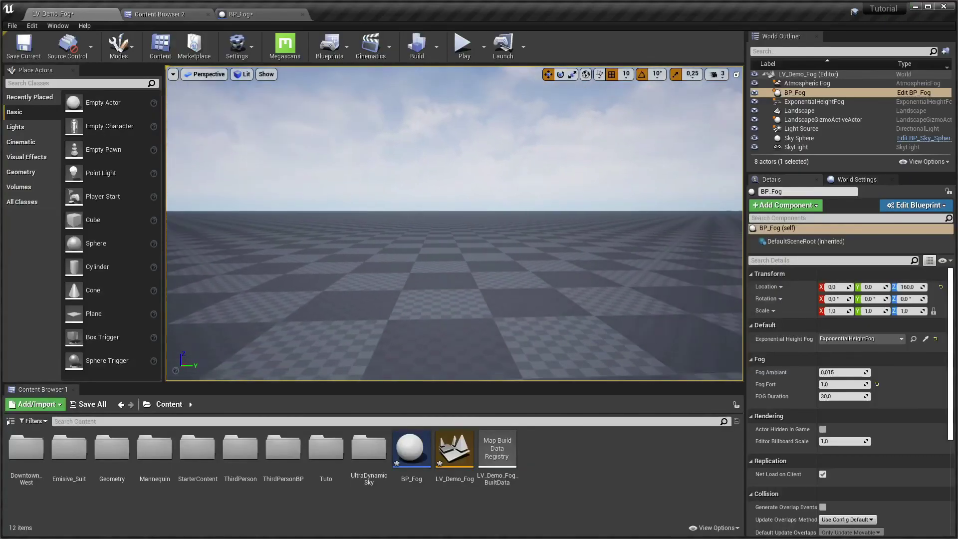